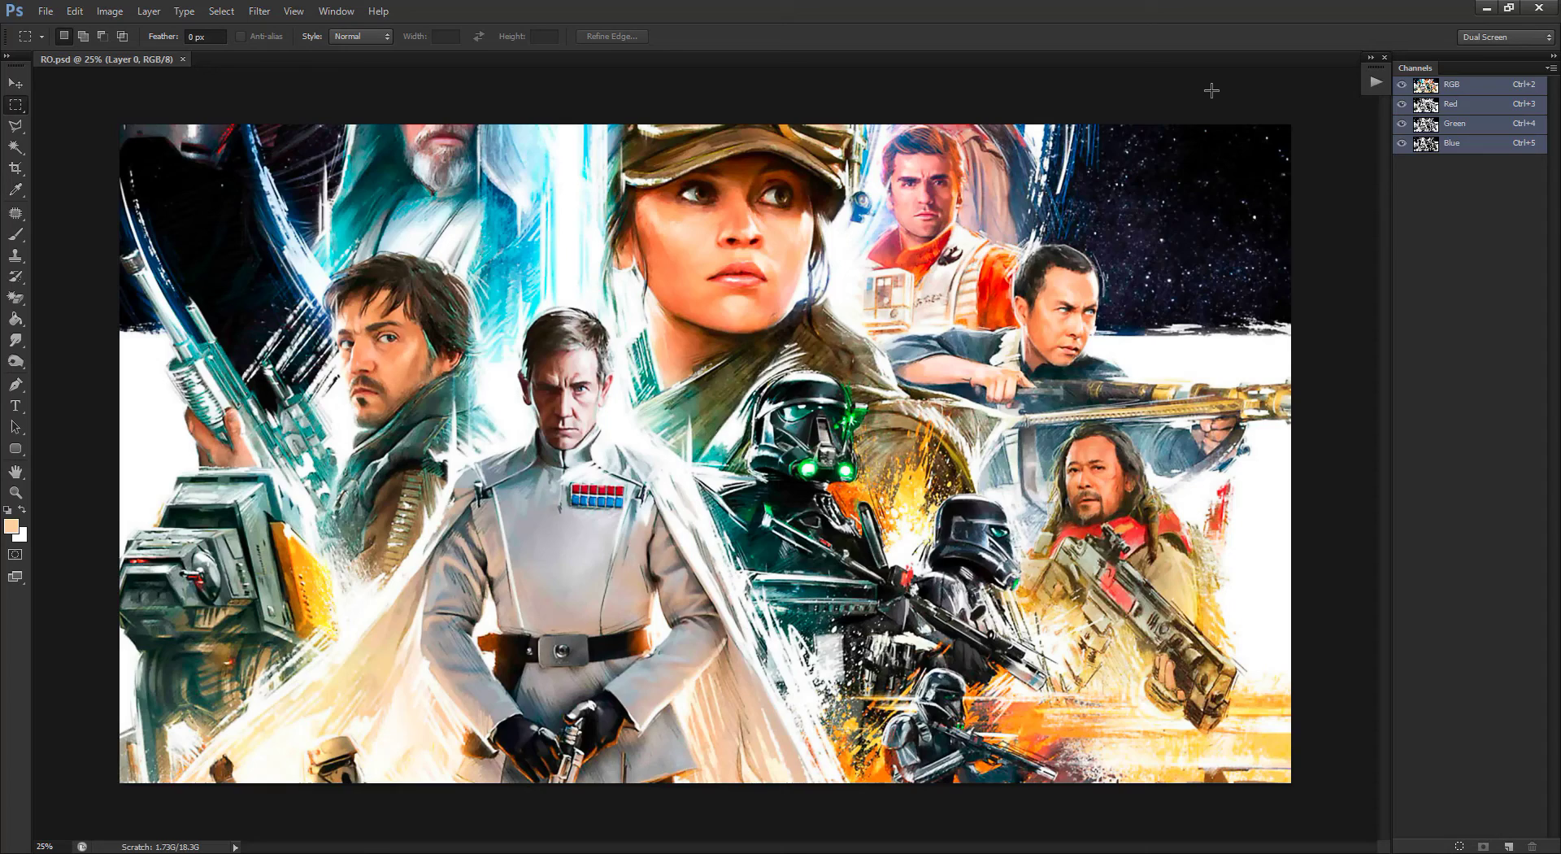
# Step: Fit the poster to the window and run the Hi-Fi Ink 9 action to create the Separations document
pyautogui.click(1375, 86)
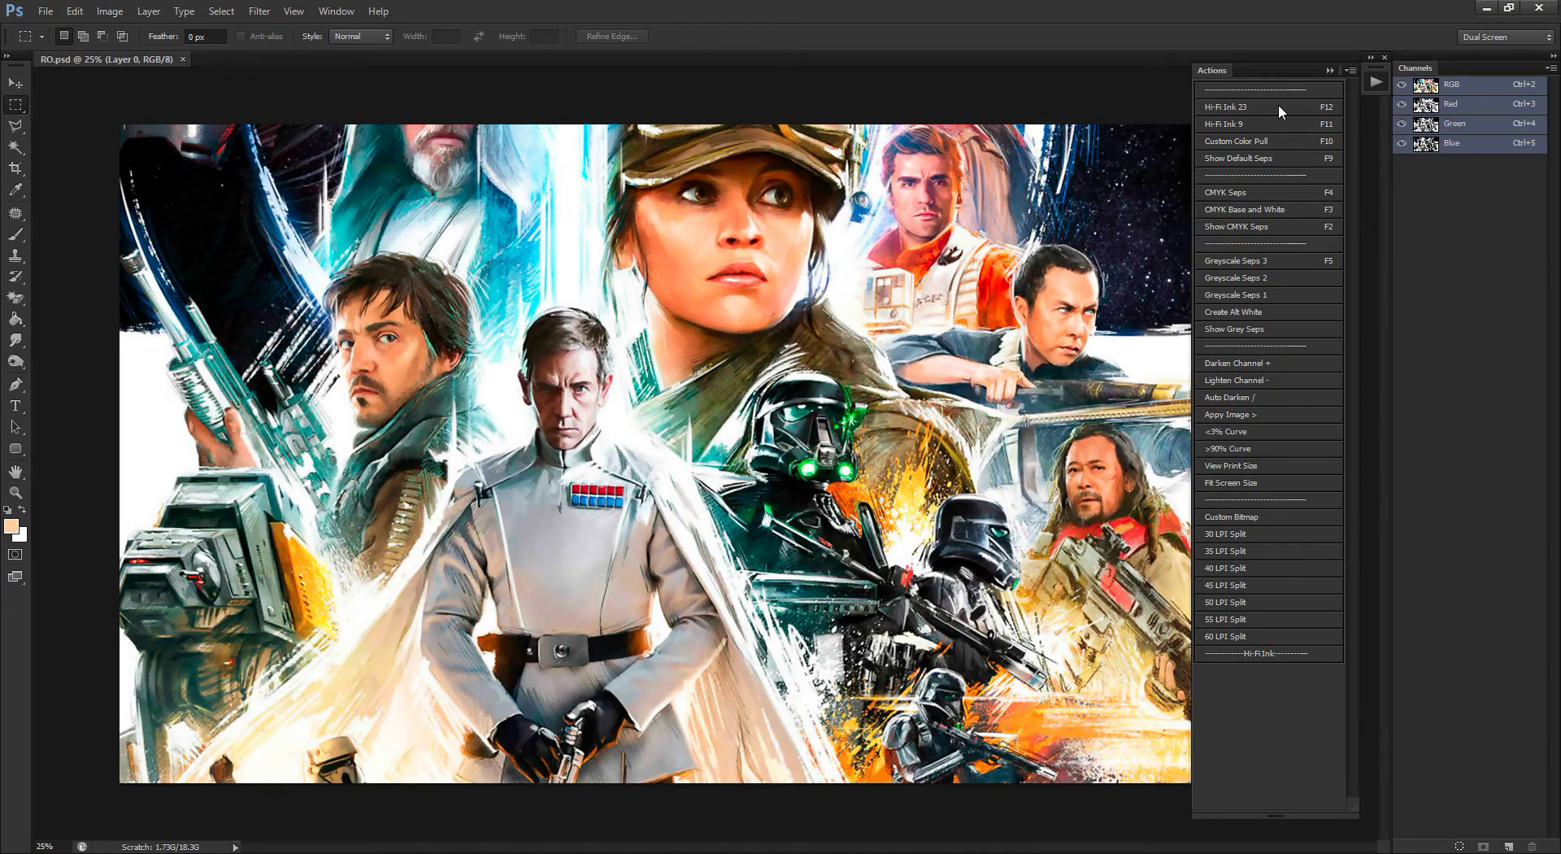
pyautogui.hotkey('ctrl', '0')
pyautogui.click(1236, 125)
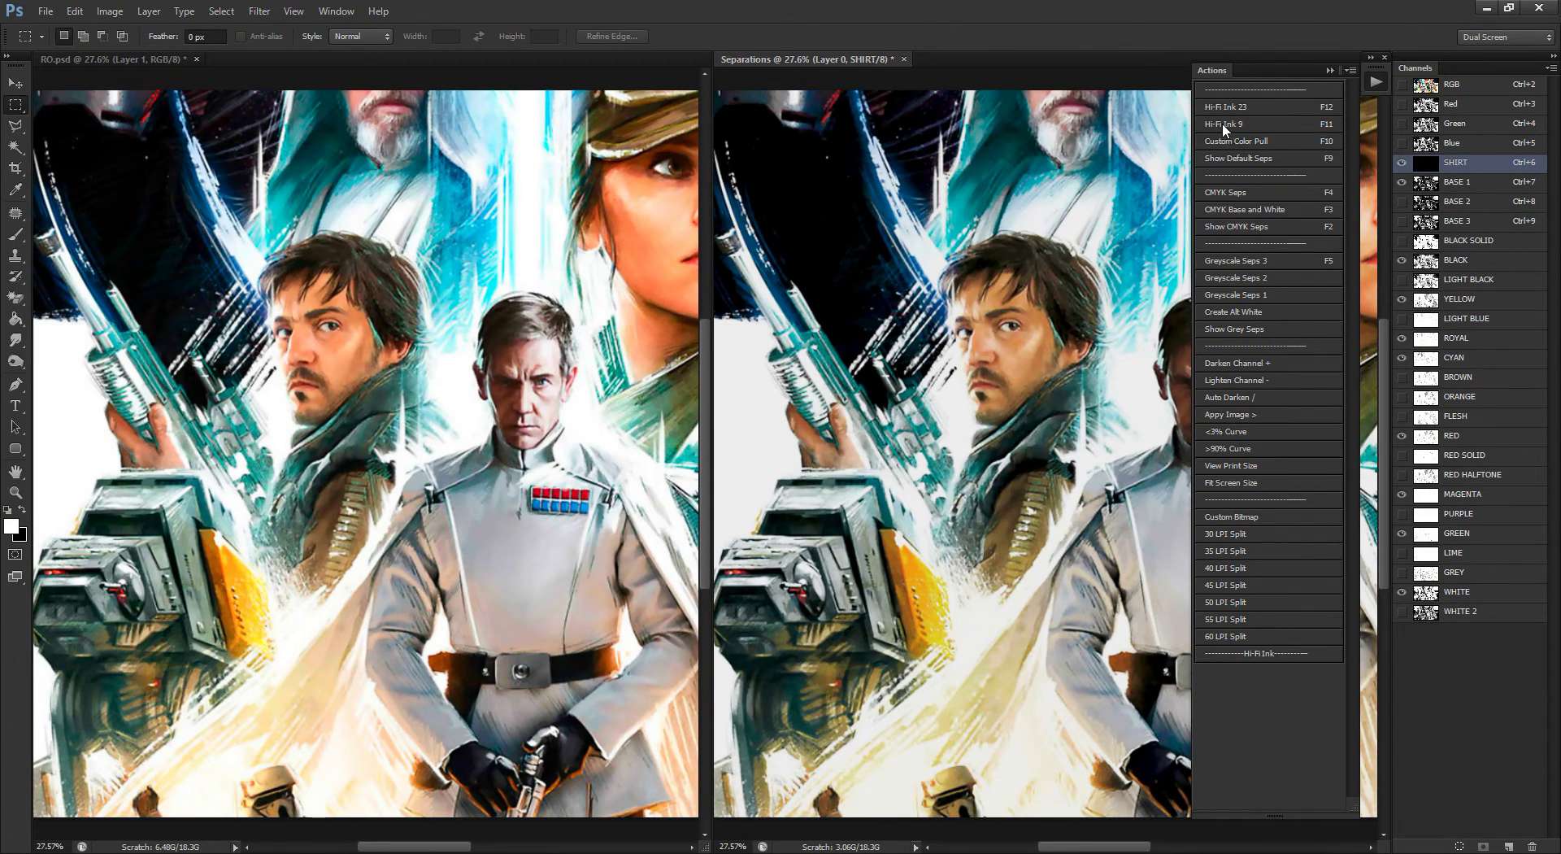
# Step: Make BASE 1 the active channel and compare both documents around the officer in white
pyautogui.click(1374, 81)
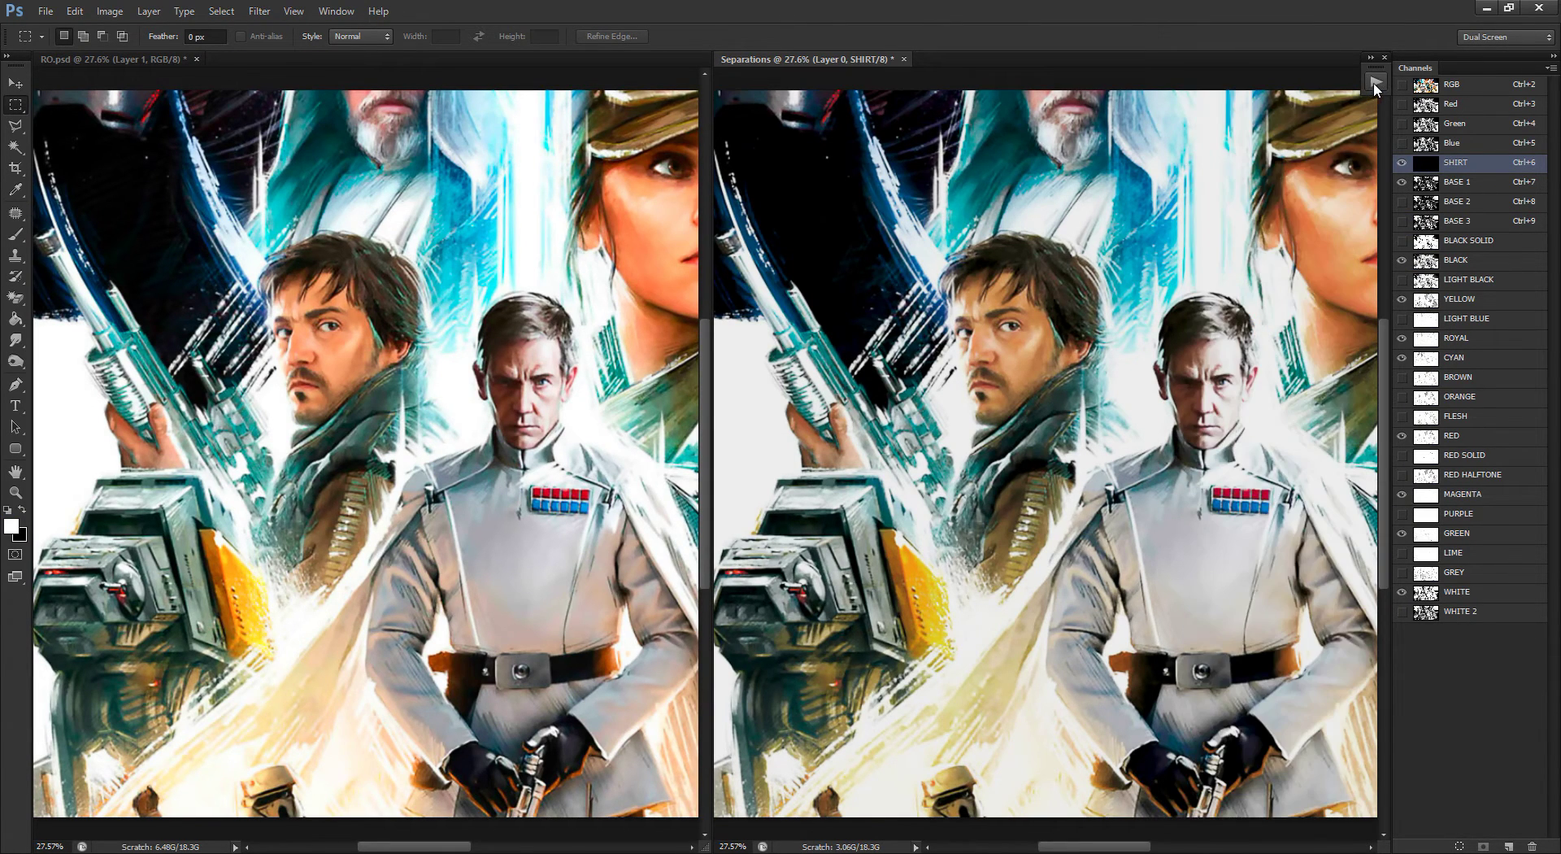
pyautogui.click(1492, 186)
pyautogui.scroll(3, 1211, 349)
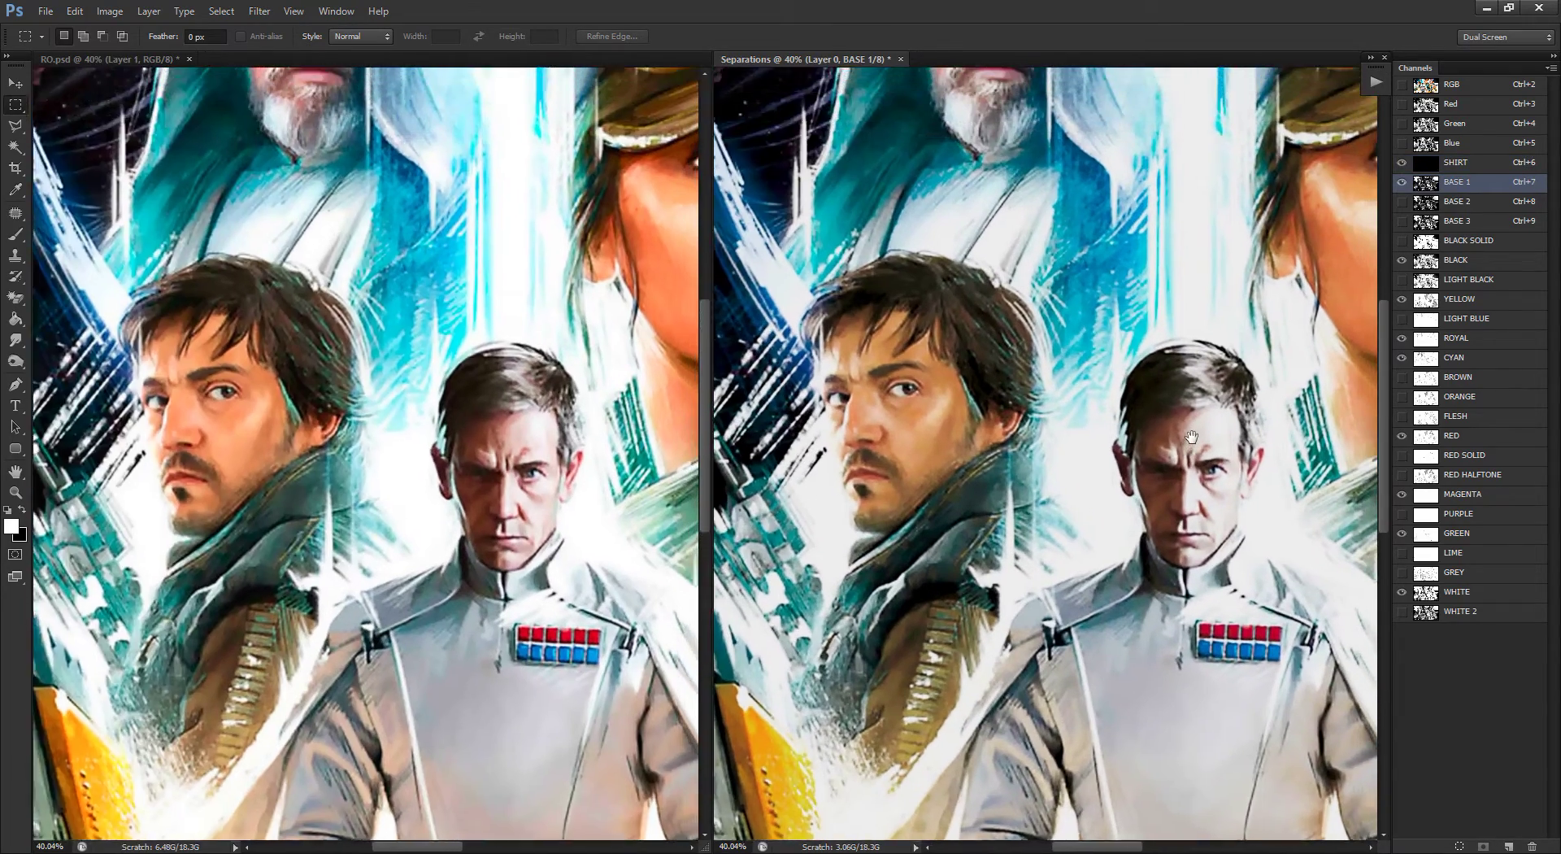
pyautogui.moveTo(1375, 407)
pyautogui.mouseDown()
pyautogui.moveTo(1240, 446)
pyautogui.moveTo(1038, 400)
pyautogui.moveTo(1159, 400)
pyautogui.moveTo(1190, 439)
pyautogui.mouseUp()
pyautogui.scroll(-2, 1093, 359)
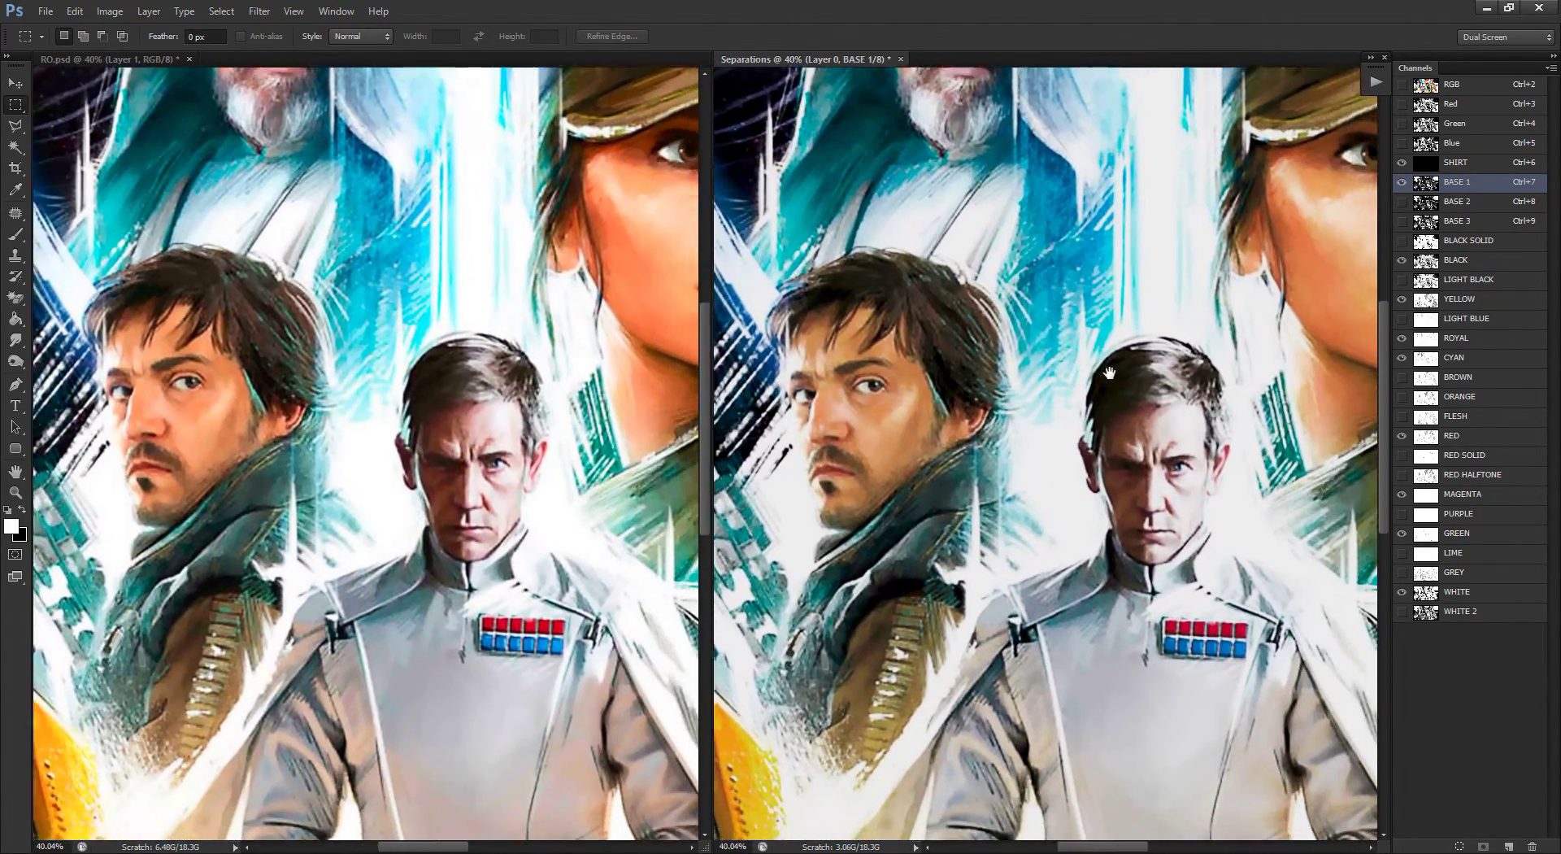
pyautogui.scroll(-2, 1091, 339)
pyautogui.scroll(-2, 1094, 338)
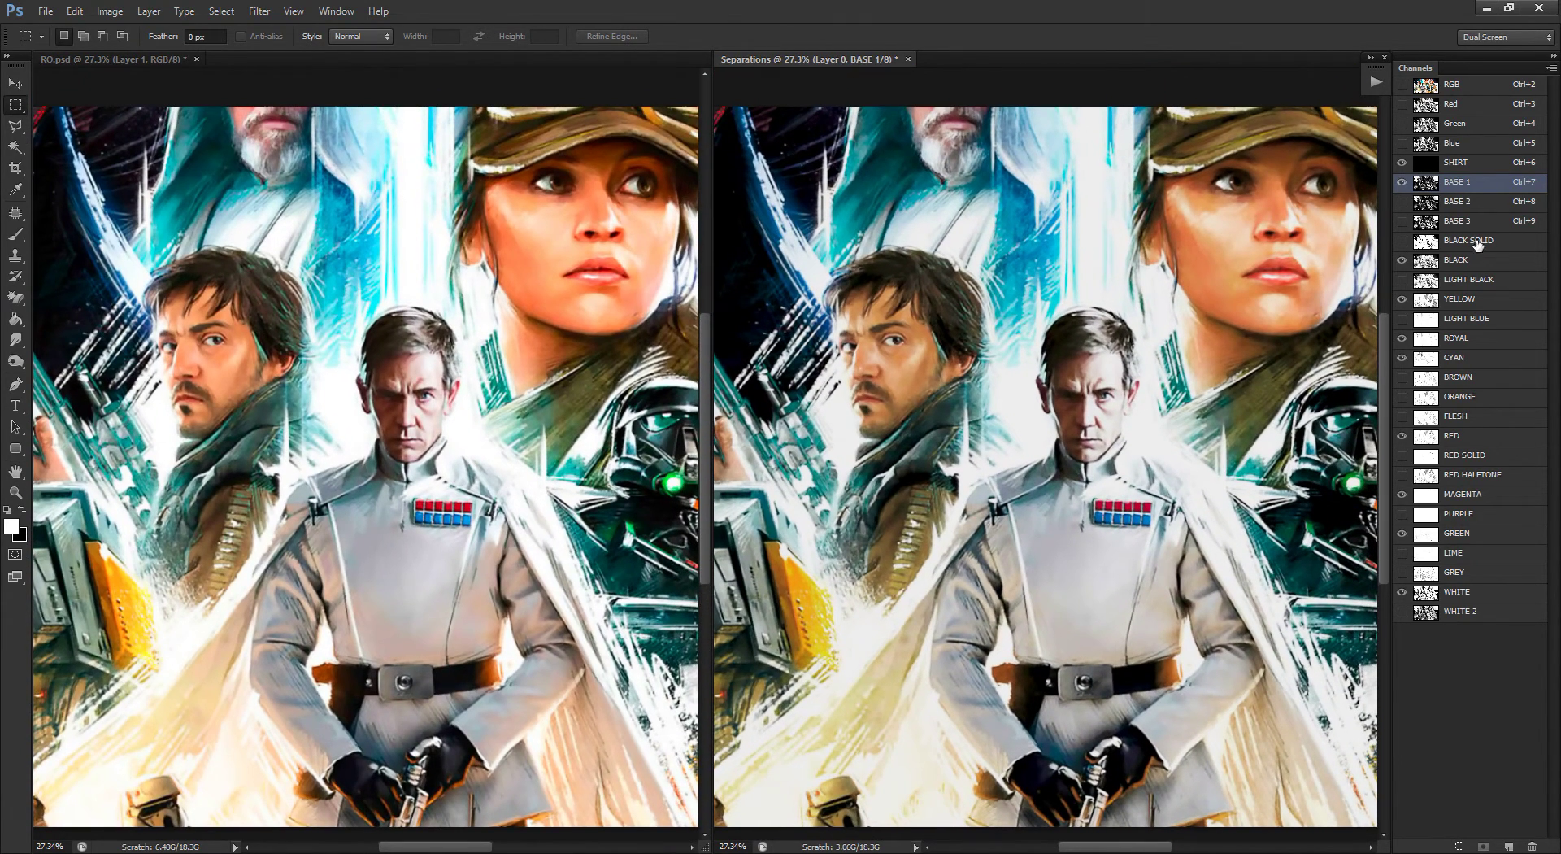
# Step: Delete the BASE 2, BASE 3, BLACK SOLID, LIGHT BLUE, LIGHT BLACK, ORANGE, RED SOLID, RED HALFTONE and PURPLE channels
pyautogui.moveTo(1479, 203); pyautogui.dragTo(1533, 847)
pyautogui.moveTo(1470, 204); pyautogui.dragTo(1532, 847)
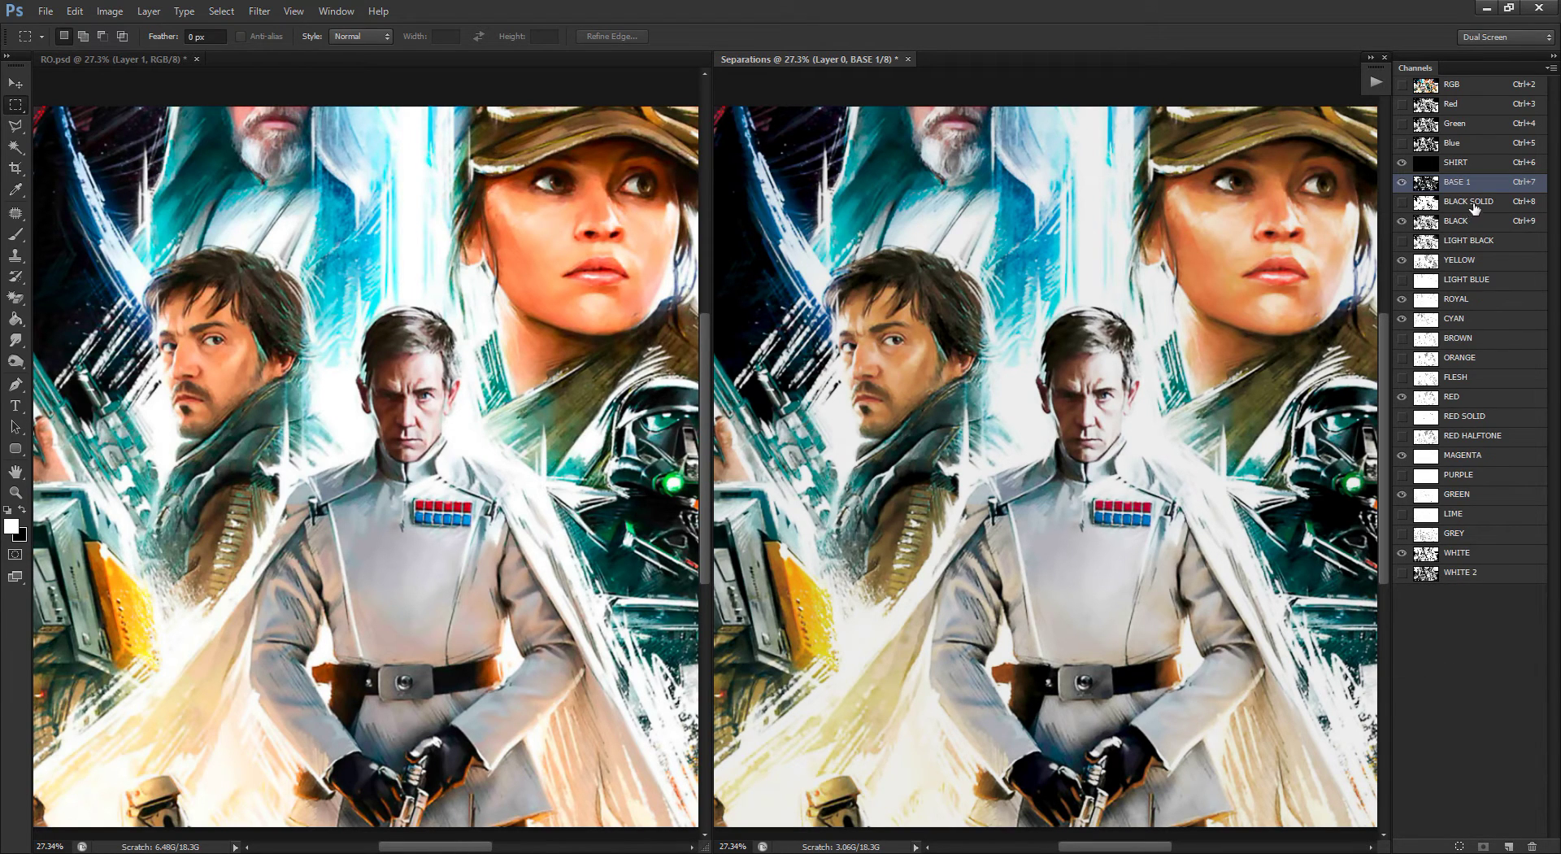
pyautogui.moveTo(1474, 209); pyautogui.dragTo(1532, 847)
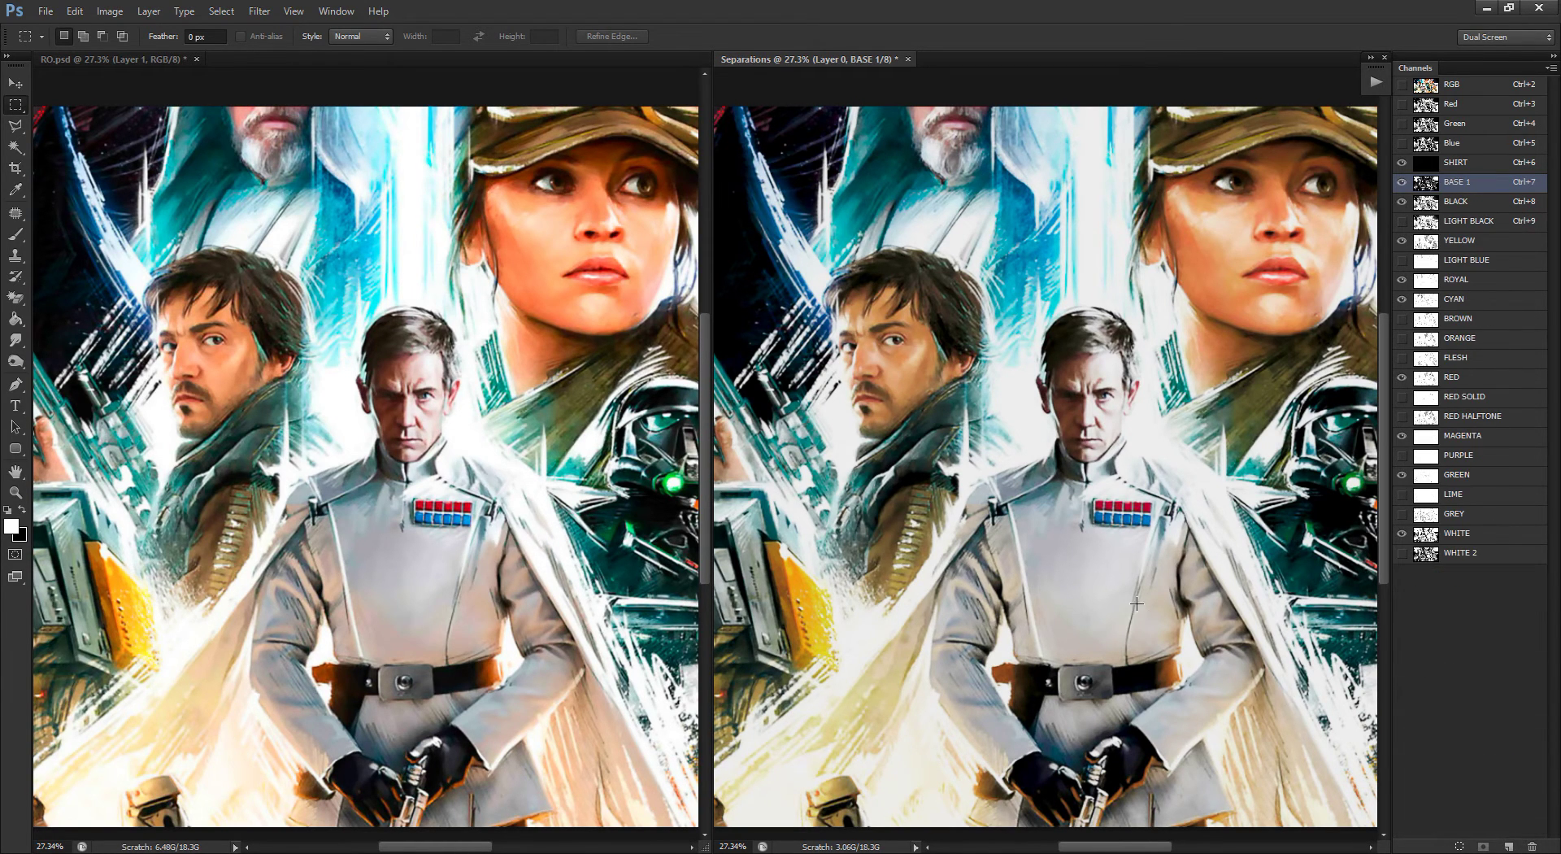
pyautogui.scroll(-1, 1136, 604)
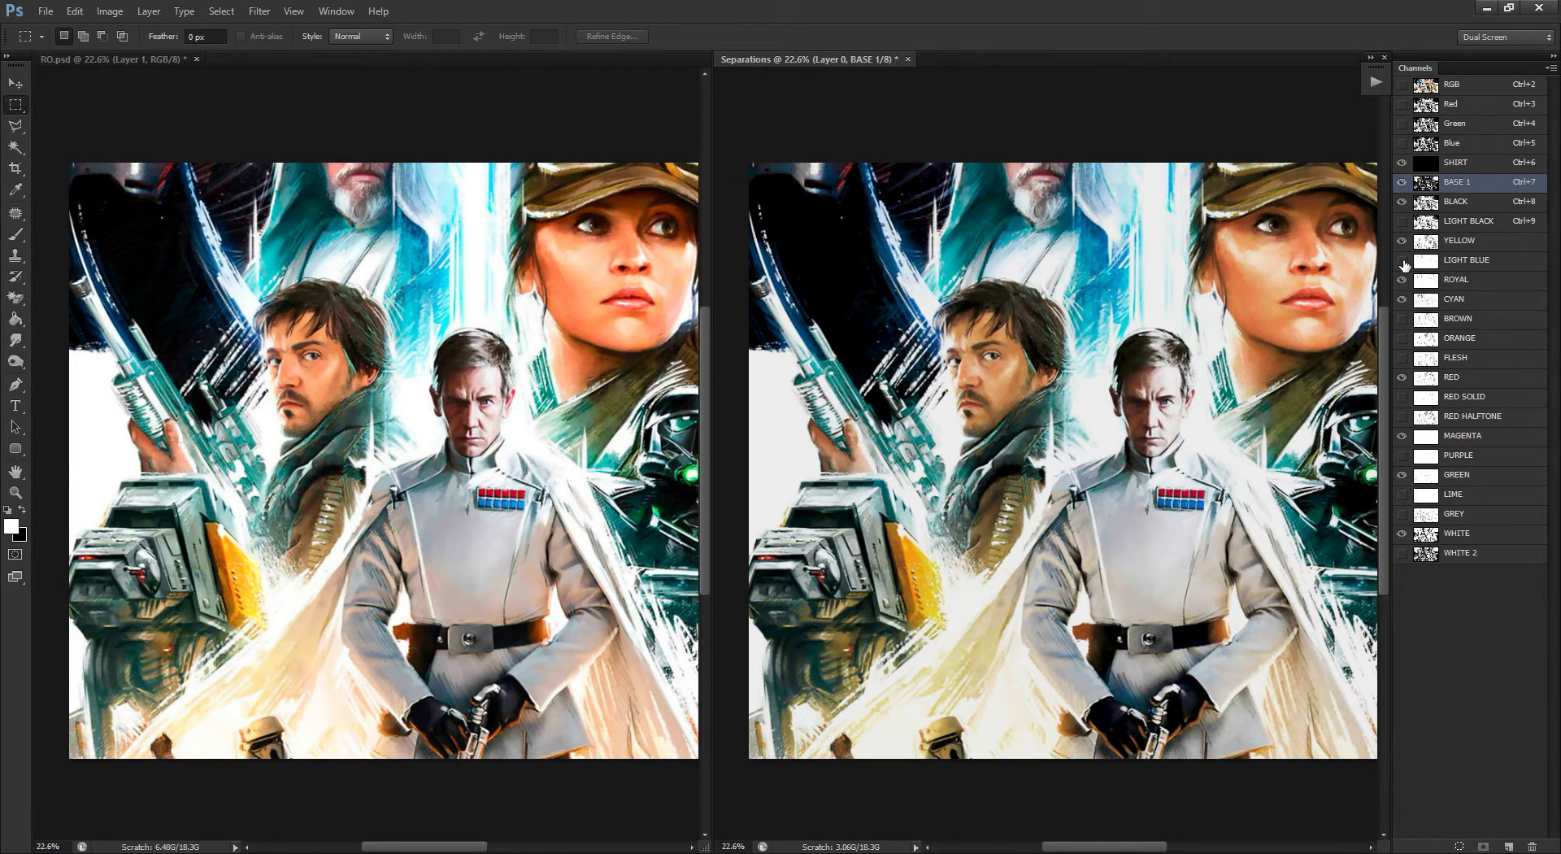
pyautogui.moveTo(1431, 265); pyautogui.dragTo(1532, 847)
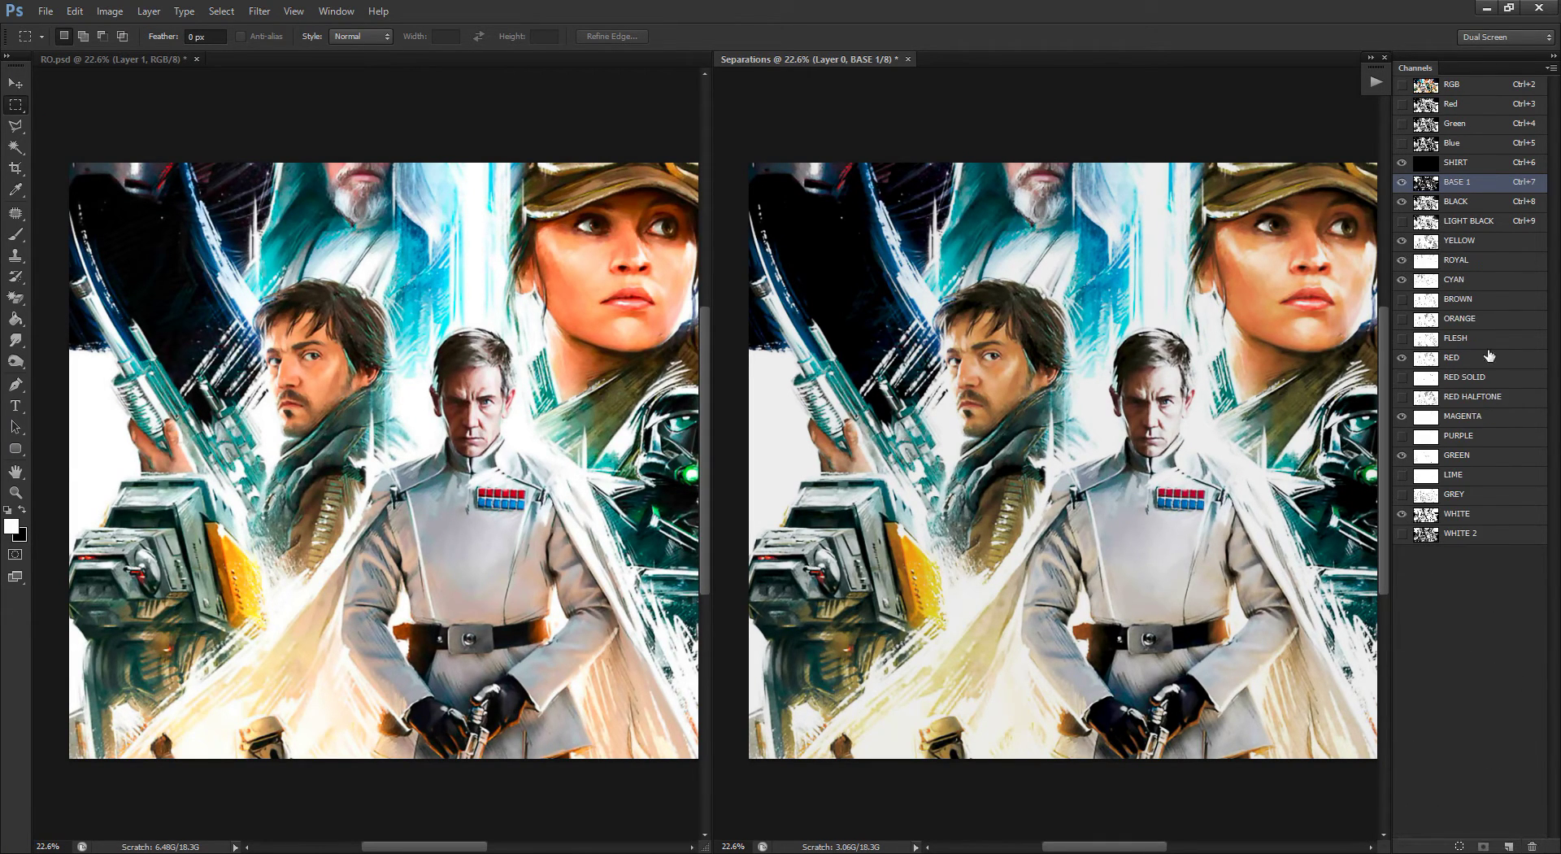
pyautogui.moveTo(1450, 230); pyautogui.dragTo(1532, 847)
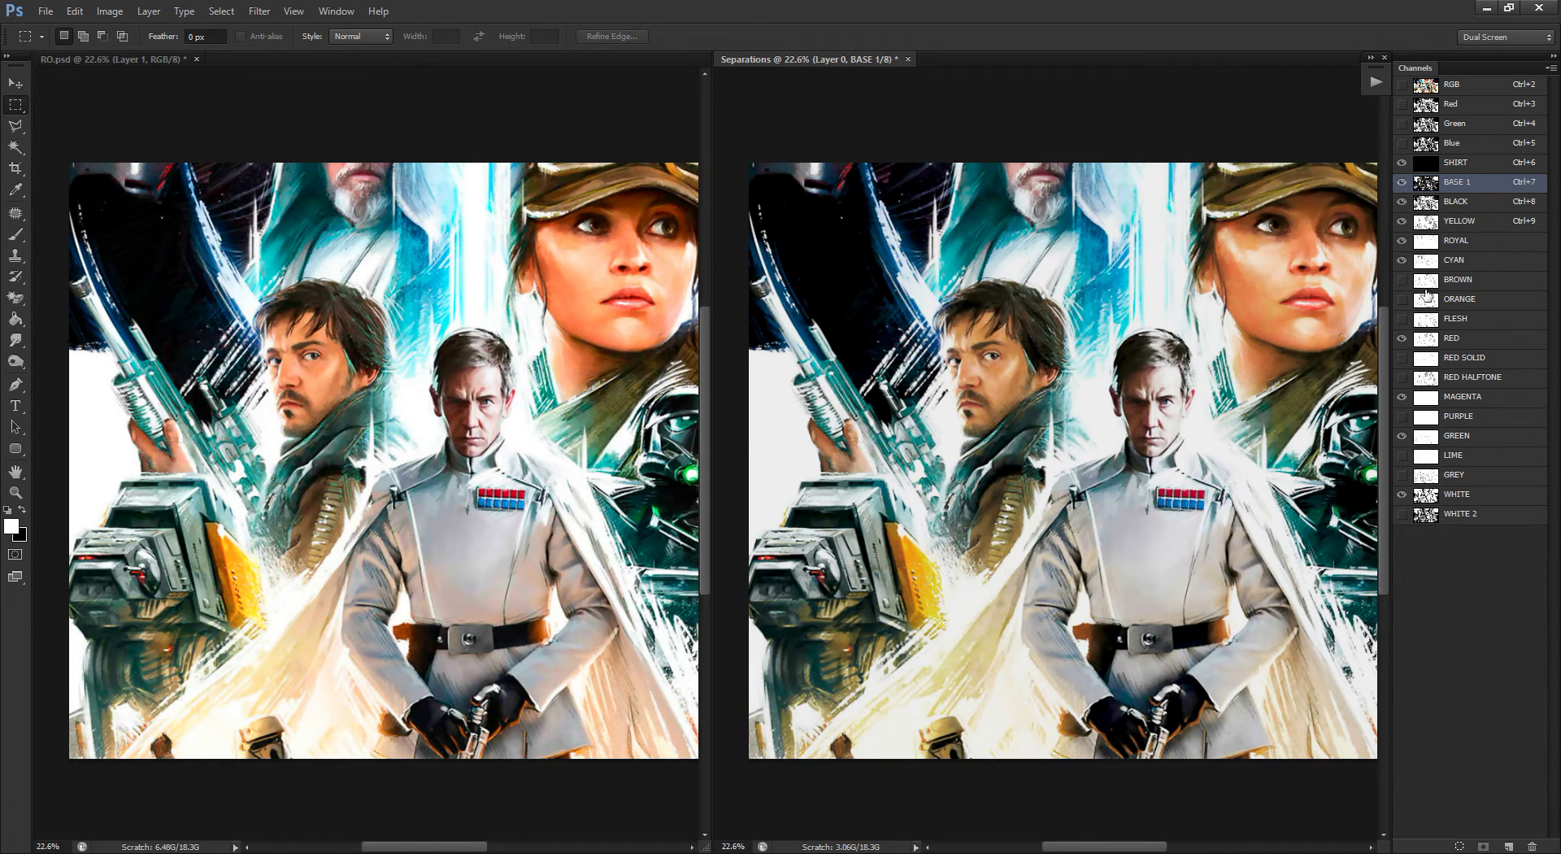
pyautogui.moveTo(1417, 307); pyautogui.dragTo(1534, 847)
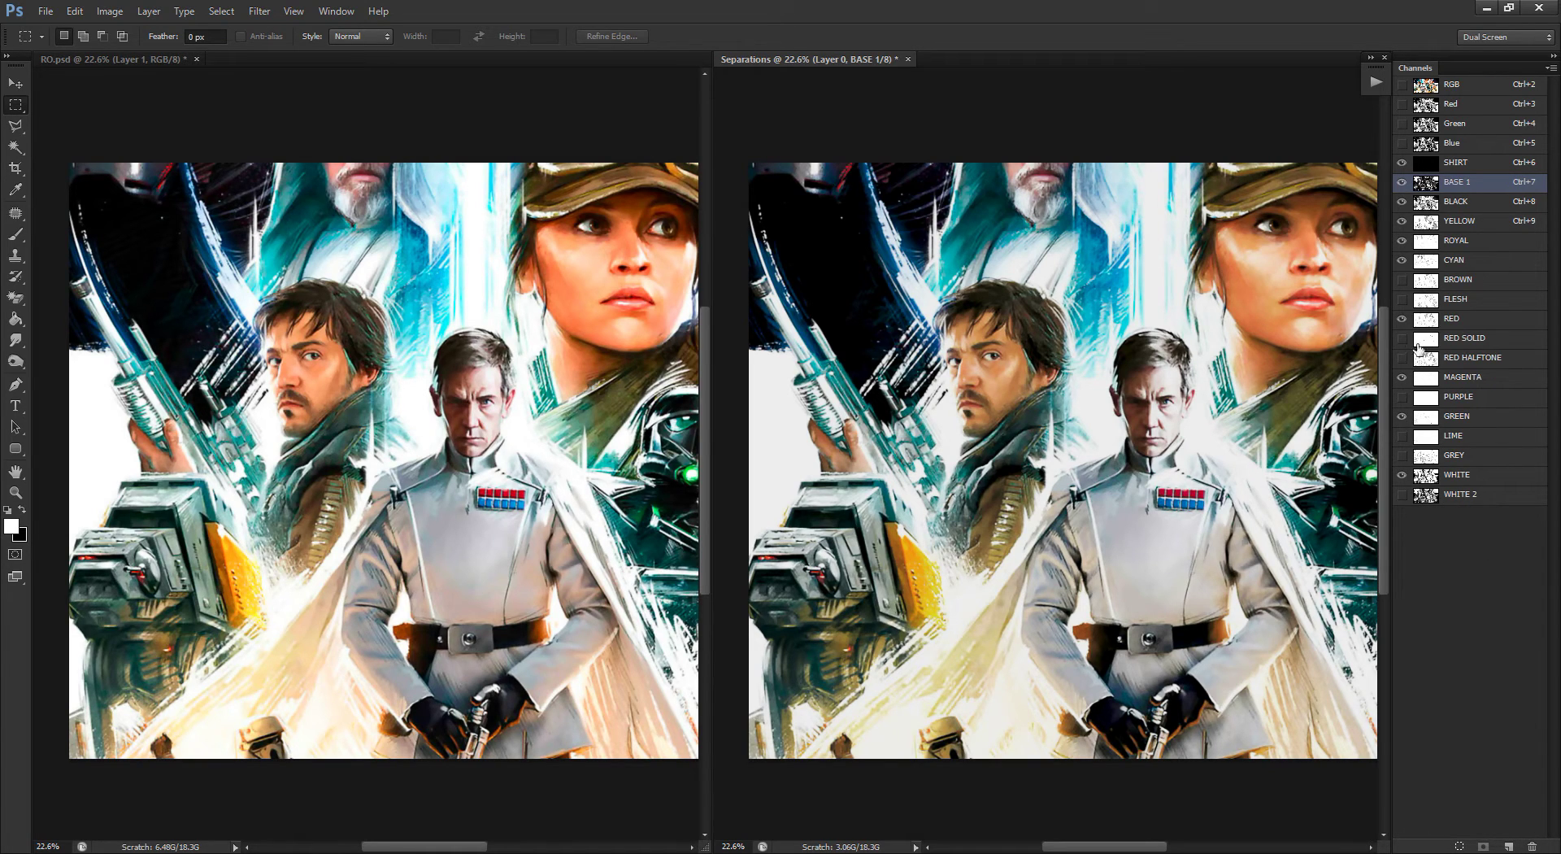
pyautogui.moveTo(1425, 345)
pyautogui.mouseDown()
pyautogui.moveTo(1498, 525)
pyautogui.moveTo(1532, 847)
pyautogui.mouseUp()
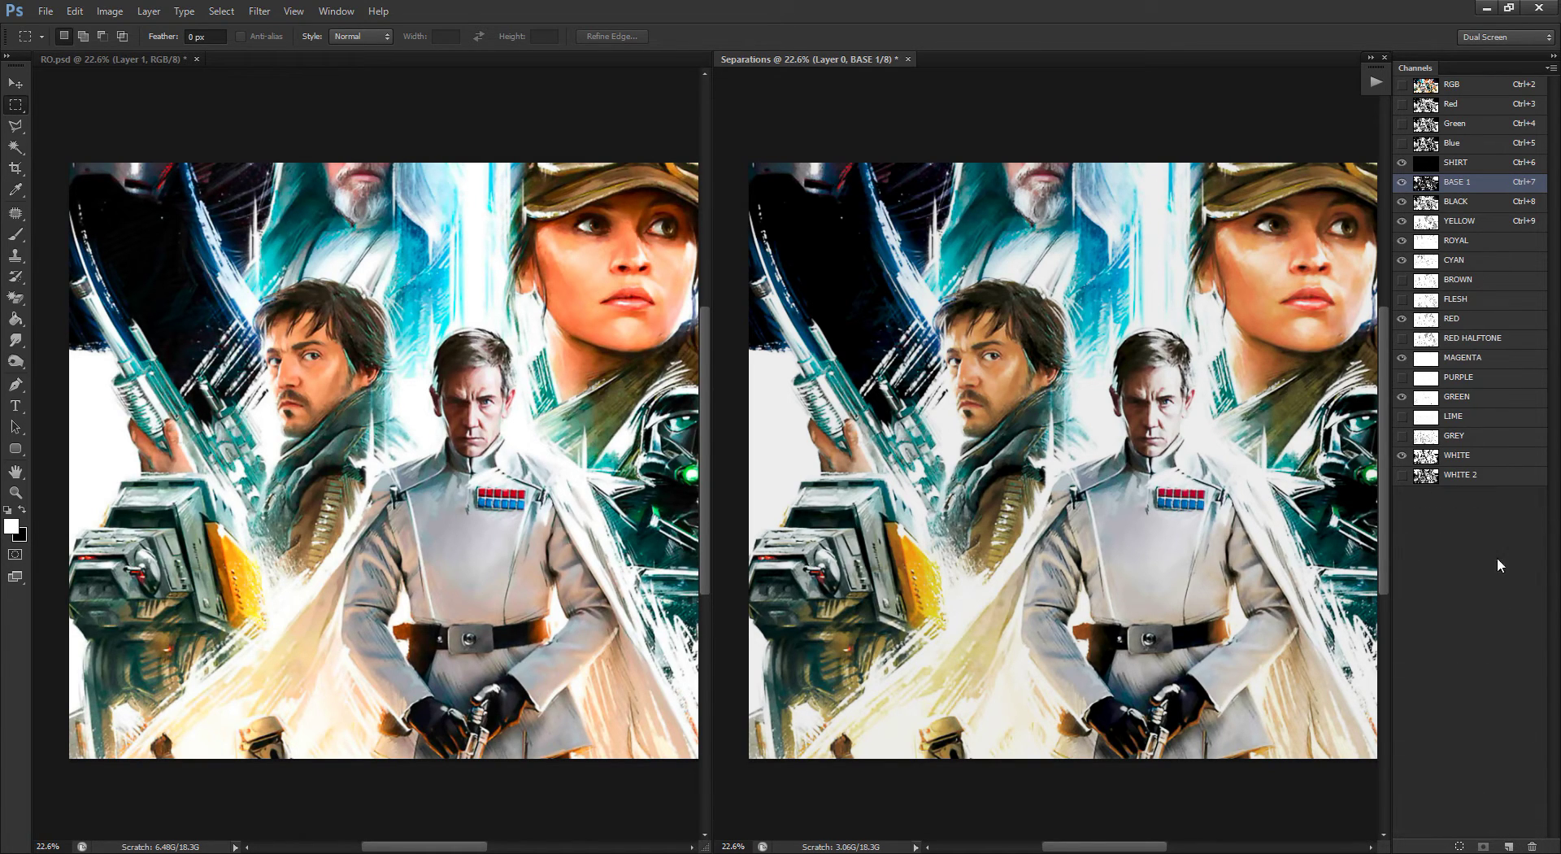
pyautogui.moveTo(1431, 343); pyautogui.dragTo(1534, 847)
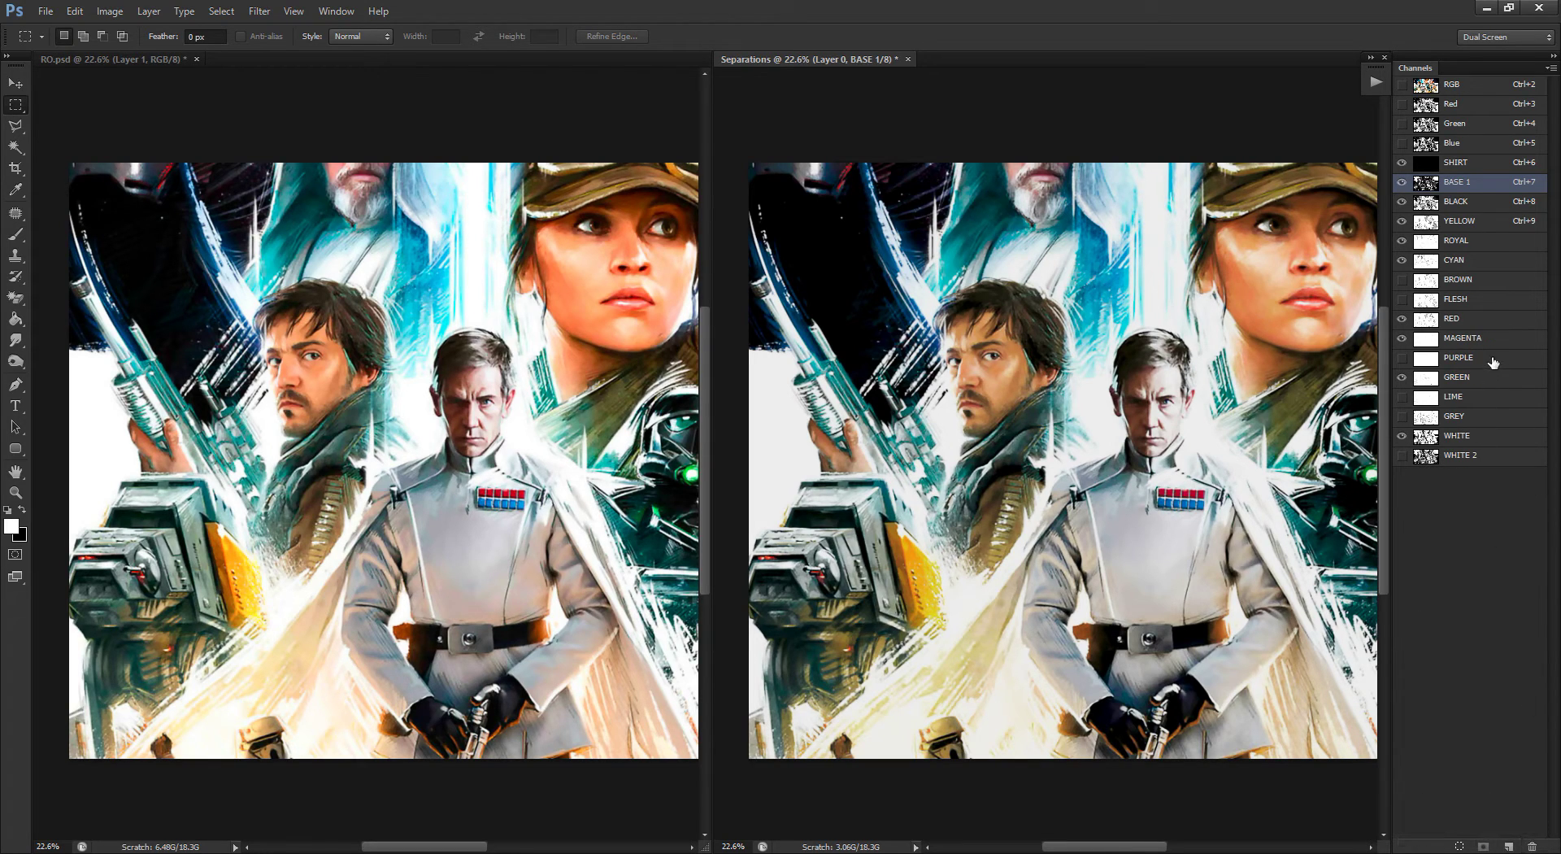
pyautogui.moveTo(1494, 361); pyautogui.dragTo(1534, 847)
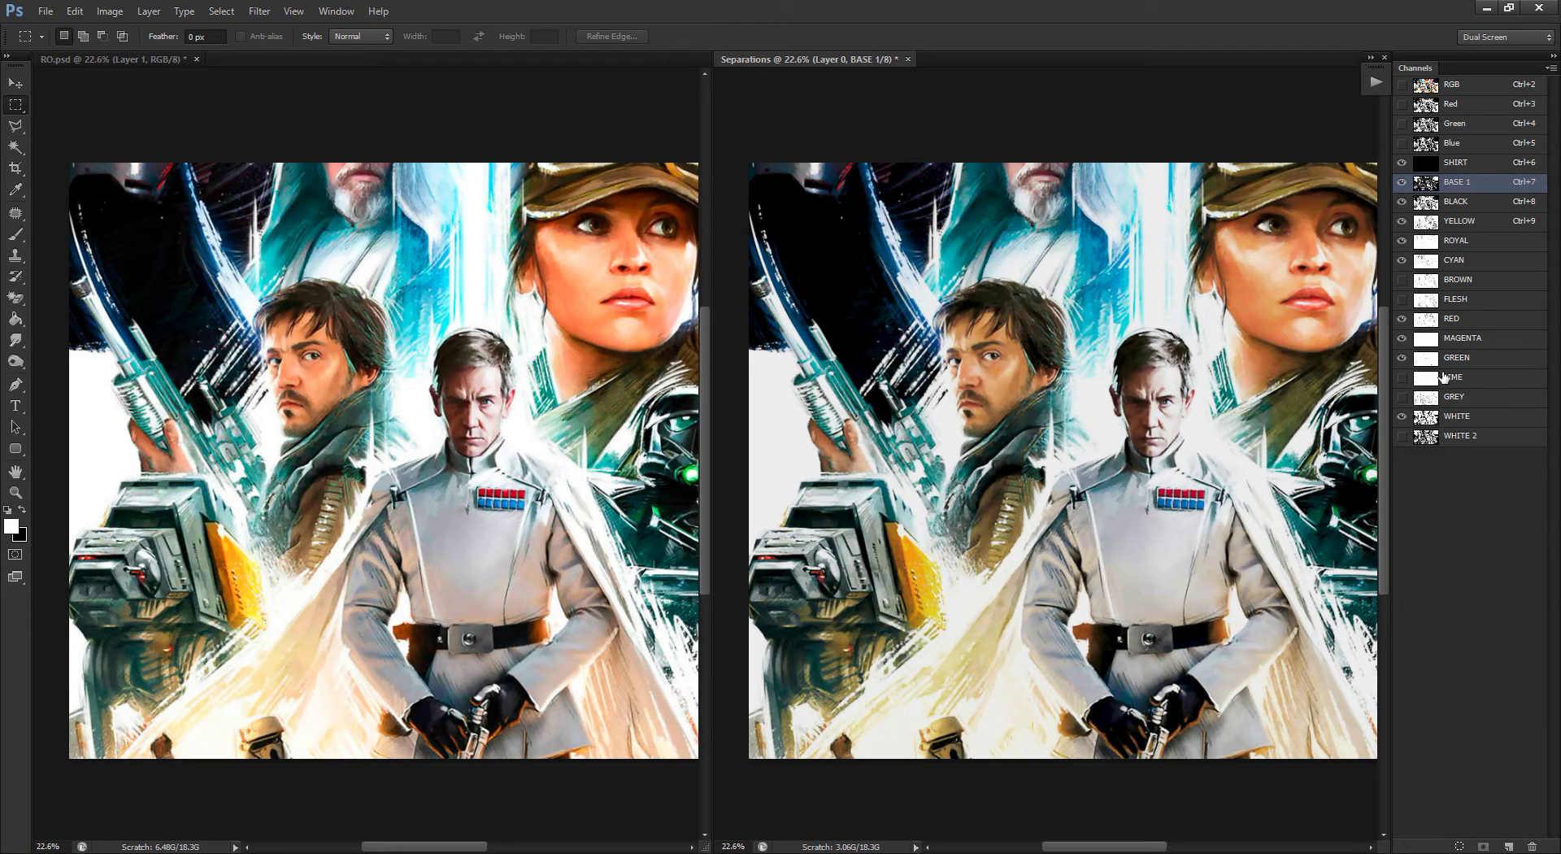
# Step: Delete the LIME, GREY and WHITE 2 channels, then centre both views on the woman's face
pyautogui.moveTo(1444, 376)
pyautogui.mouseDown()
pyautogui.moveTo(1426, 744)
pyautogui.moveTo(1534, 846)
pyautogui.mouseUp()
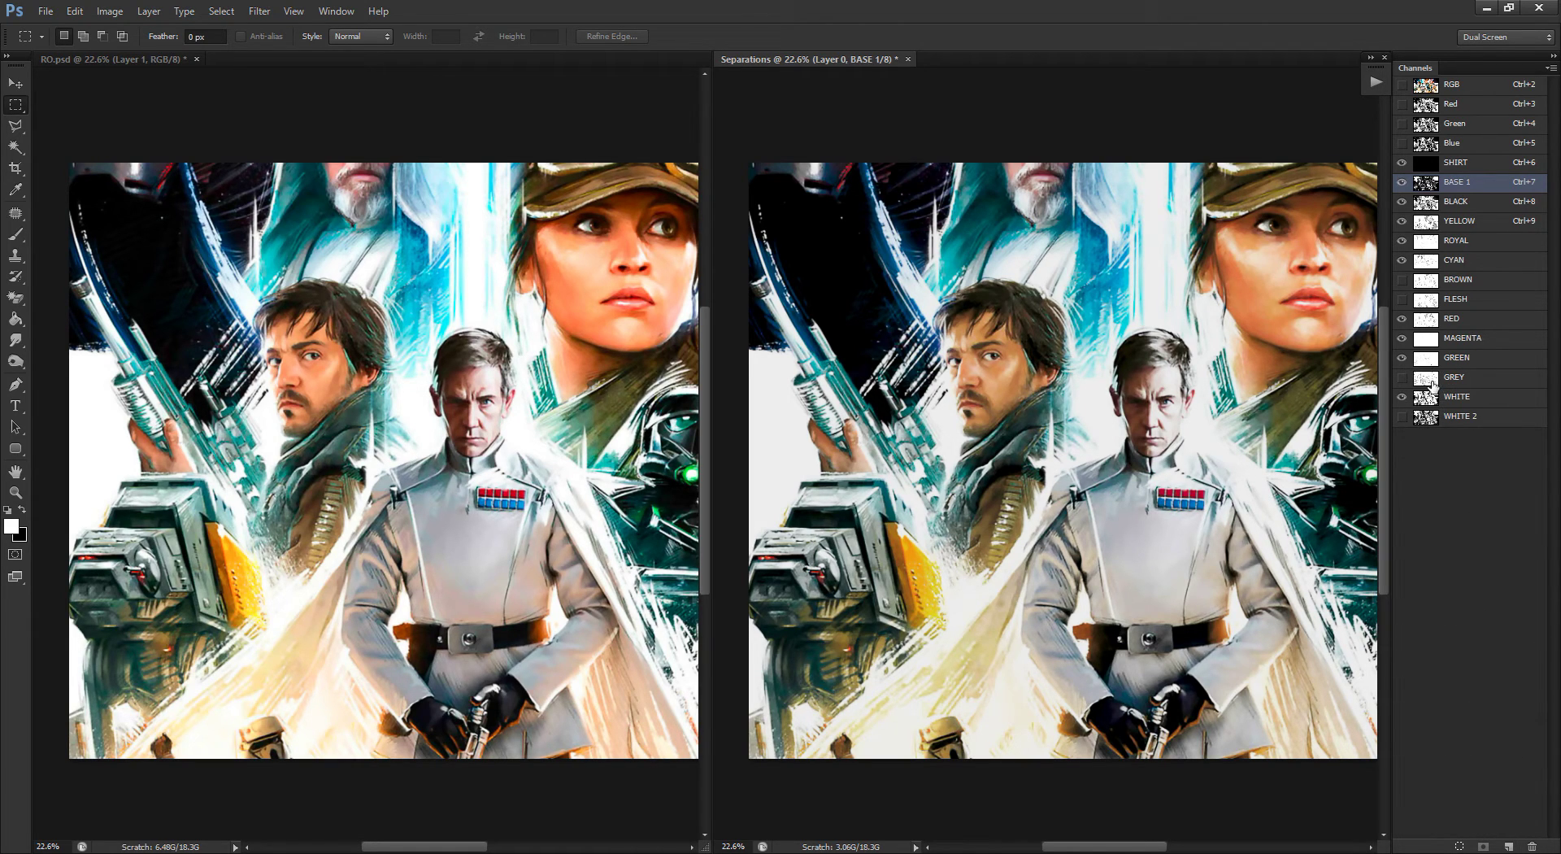
pyautogui.moveTo(1432, 384)
pyautogui.mouseDown()
pyautogui.moveTo(1426, 811)
pyautogui.moveTo(1534, 847)
pyautogui.mouseUp()
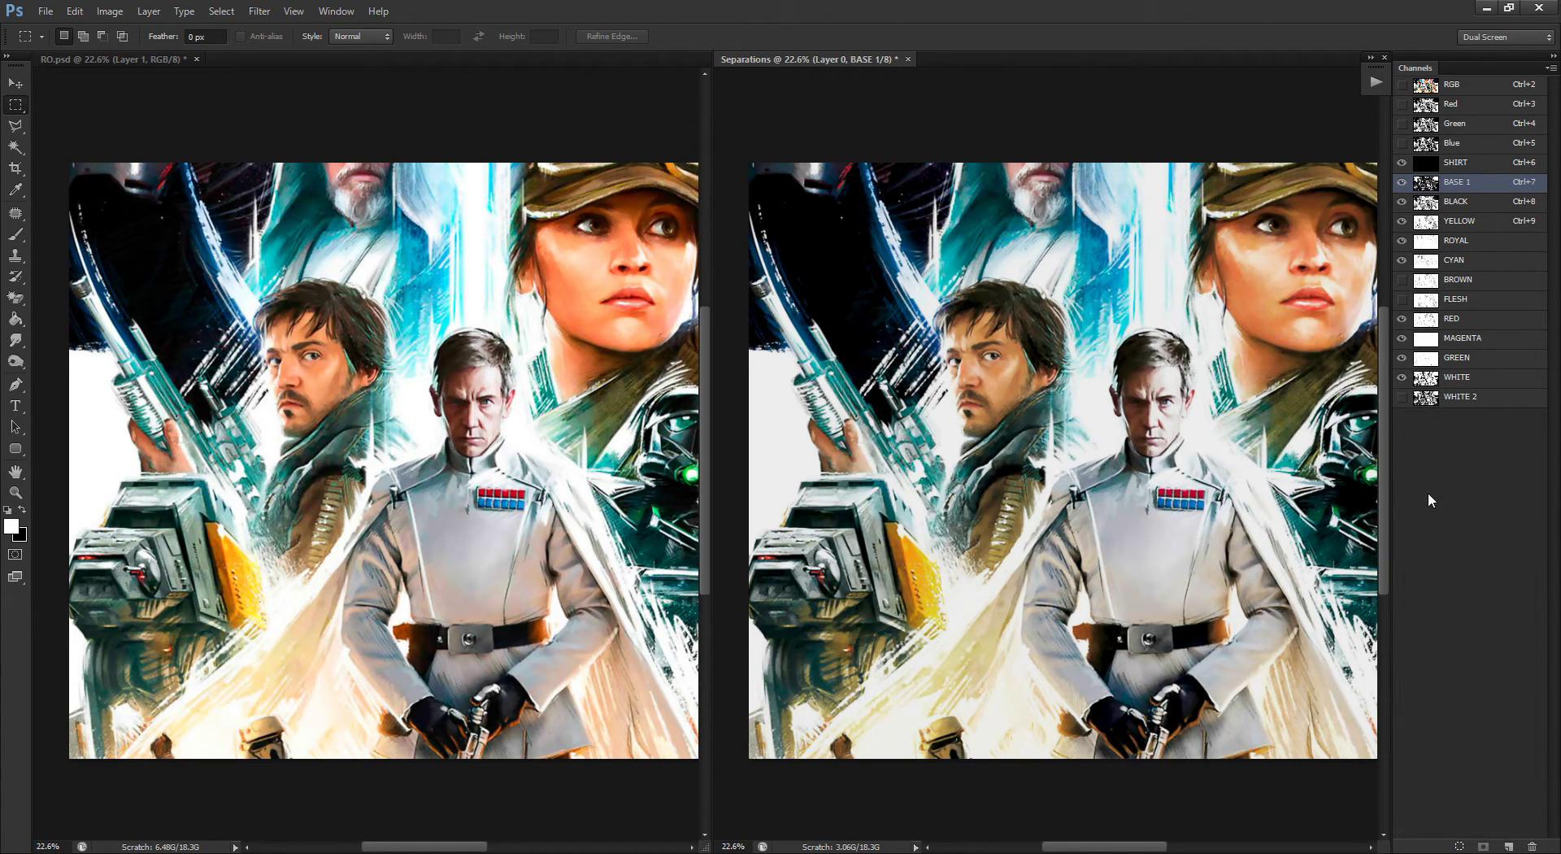
pyautogui.moveTo(1422, 408)
pyautogui.mouseDown()
pyautogui.moveTo(1425, 735)
pyautogui.moveTo(1533, 846)
pyautogui.mouseUp()
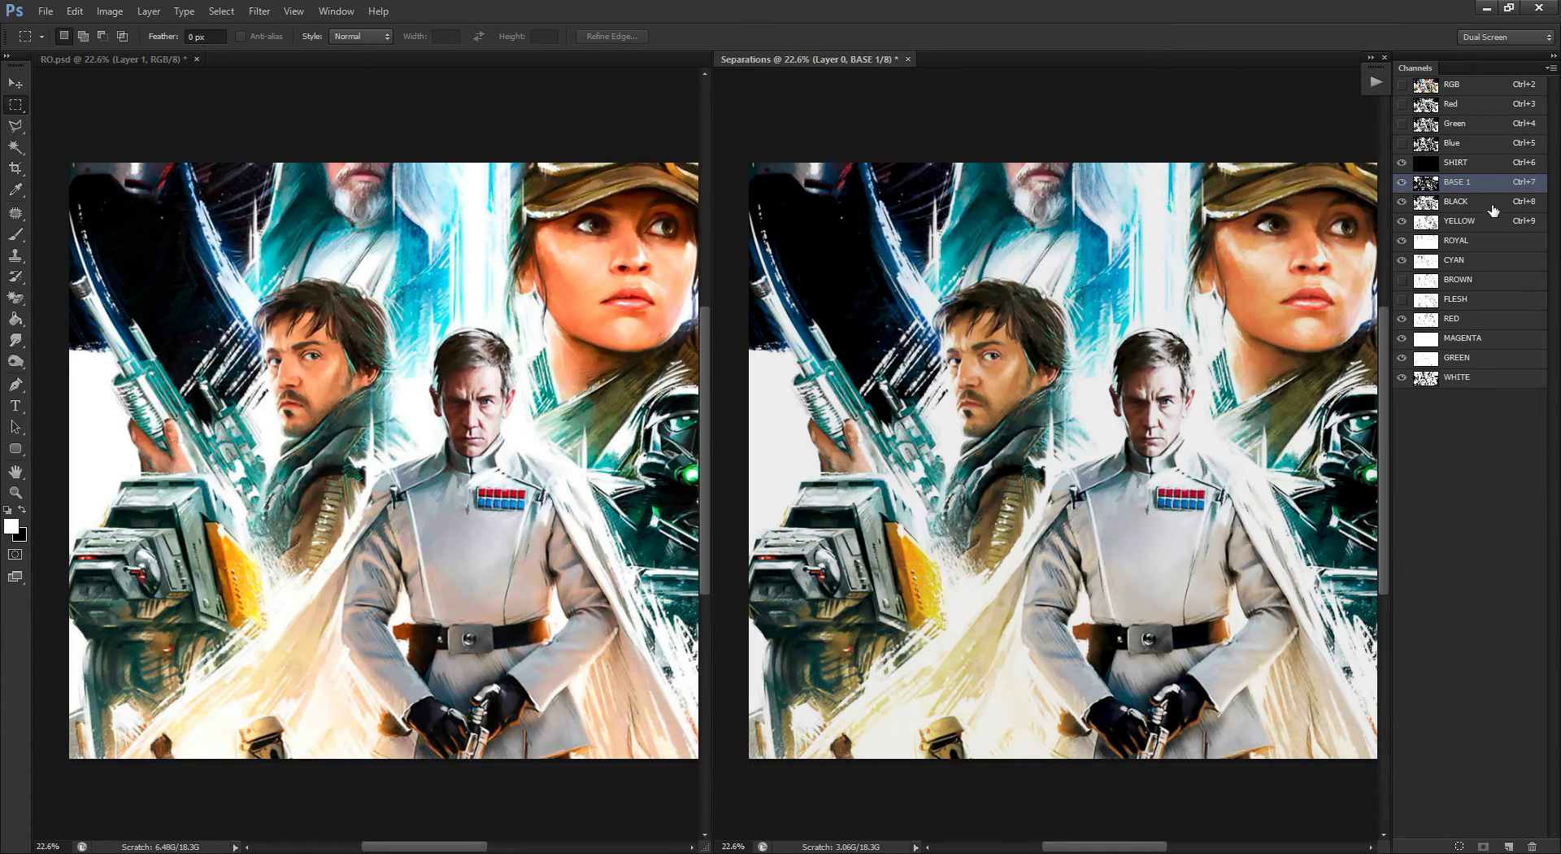
pyautogui.scroll(3, 1193, 333)
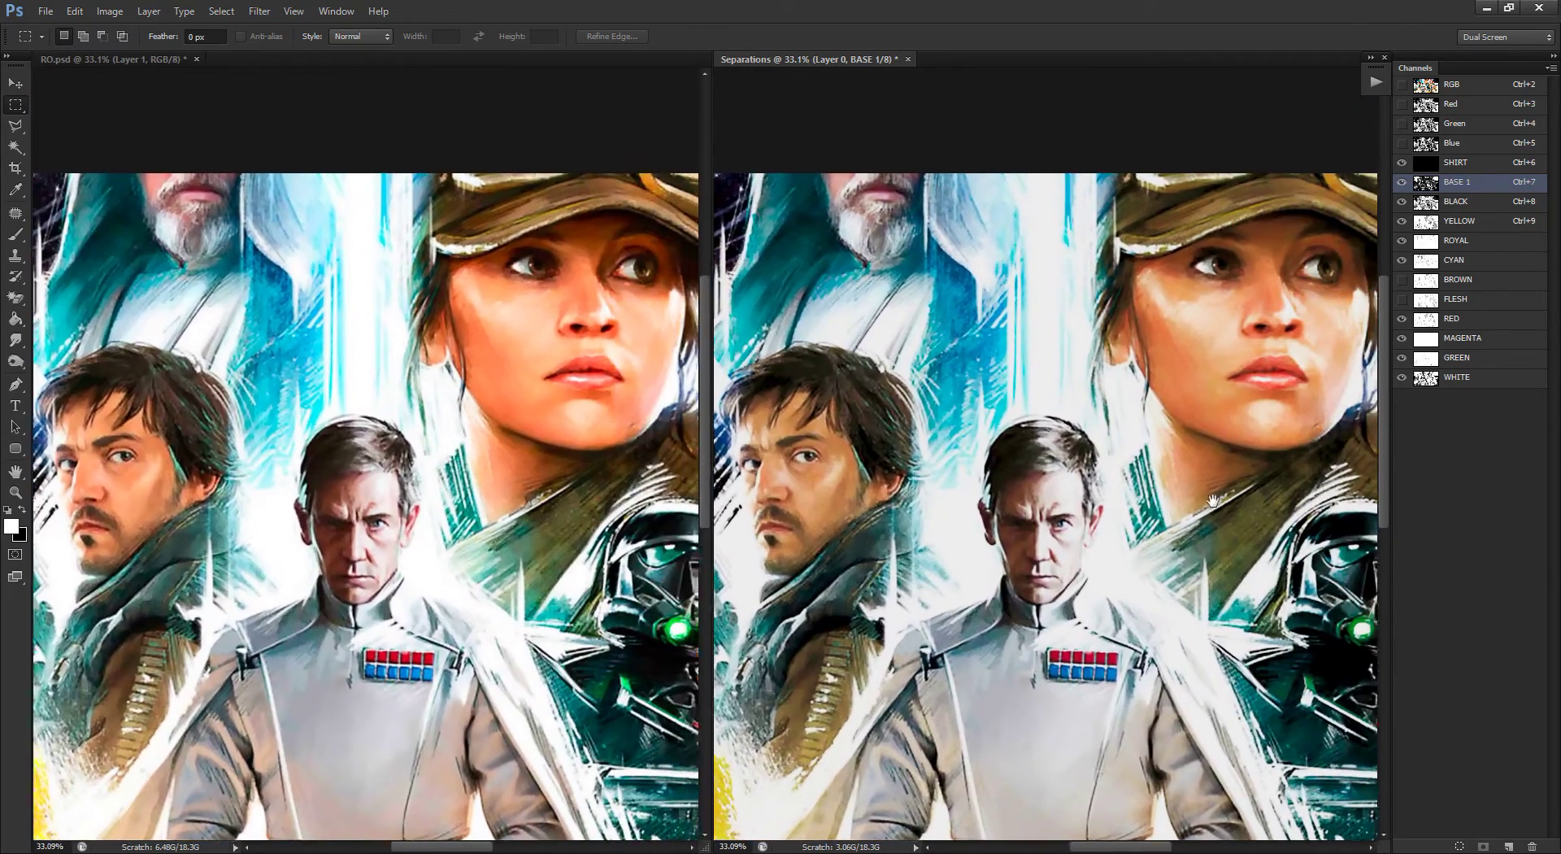
pyautogui.moveTo(1213, 500); pyautogui.dragTo(960, 468)
pyautogui.scroll(2, 1081, 481)
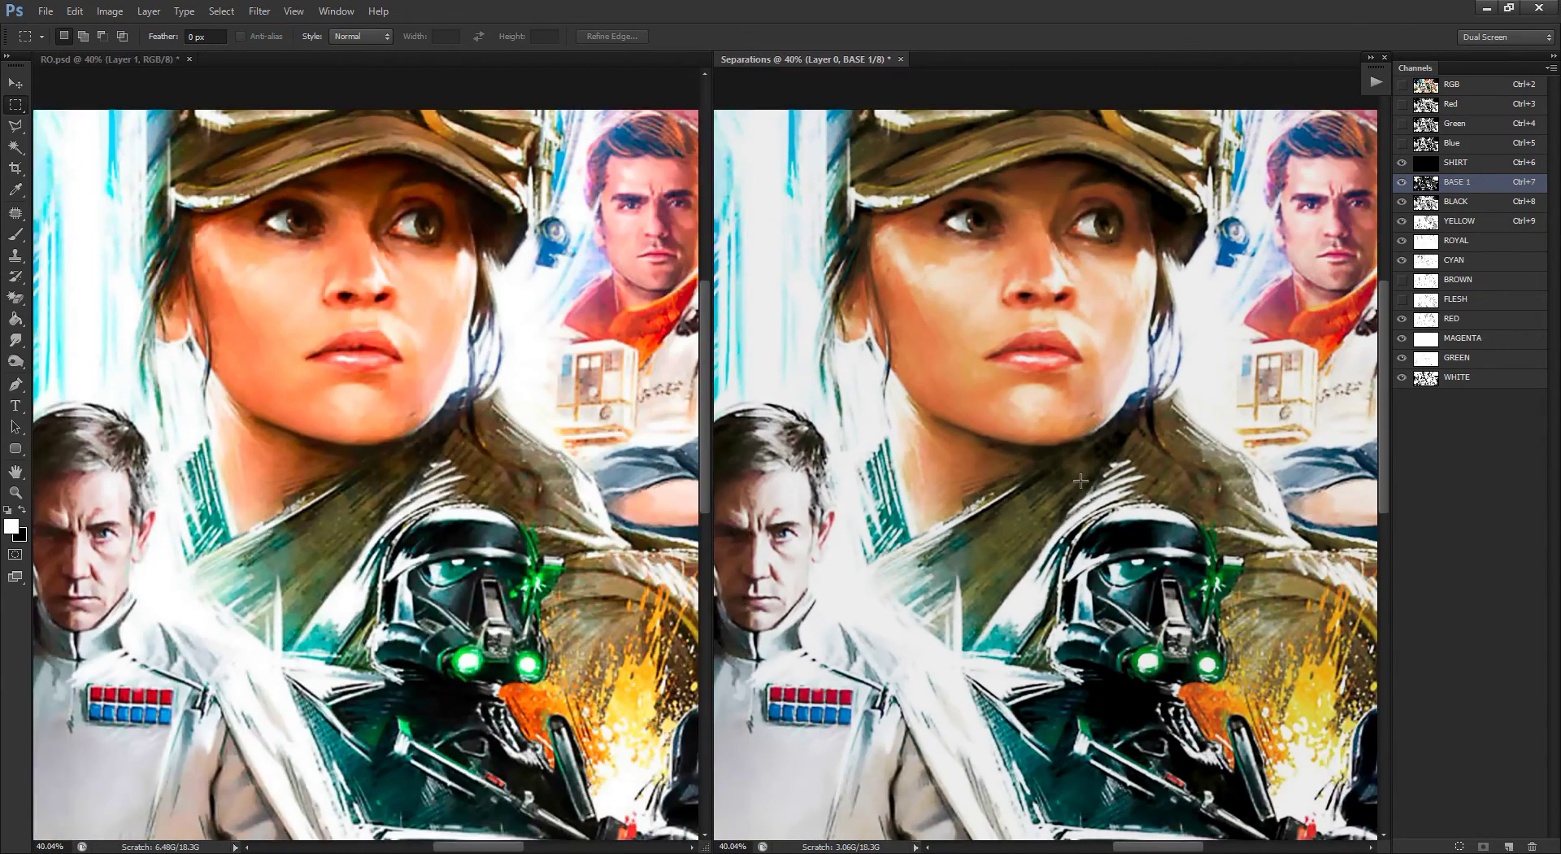
pyautogui.moveTo(1081, 481); pyautogui.dragTo(1045, 467)
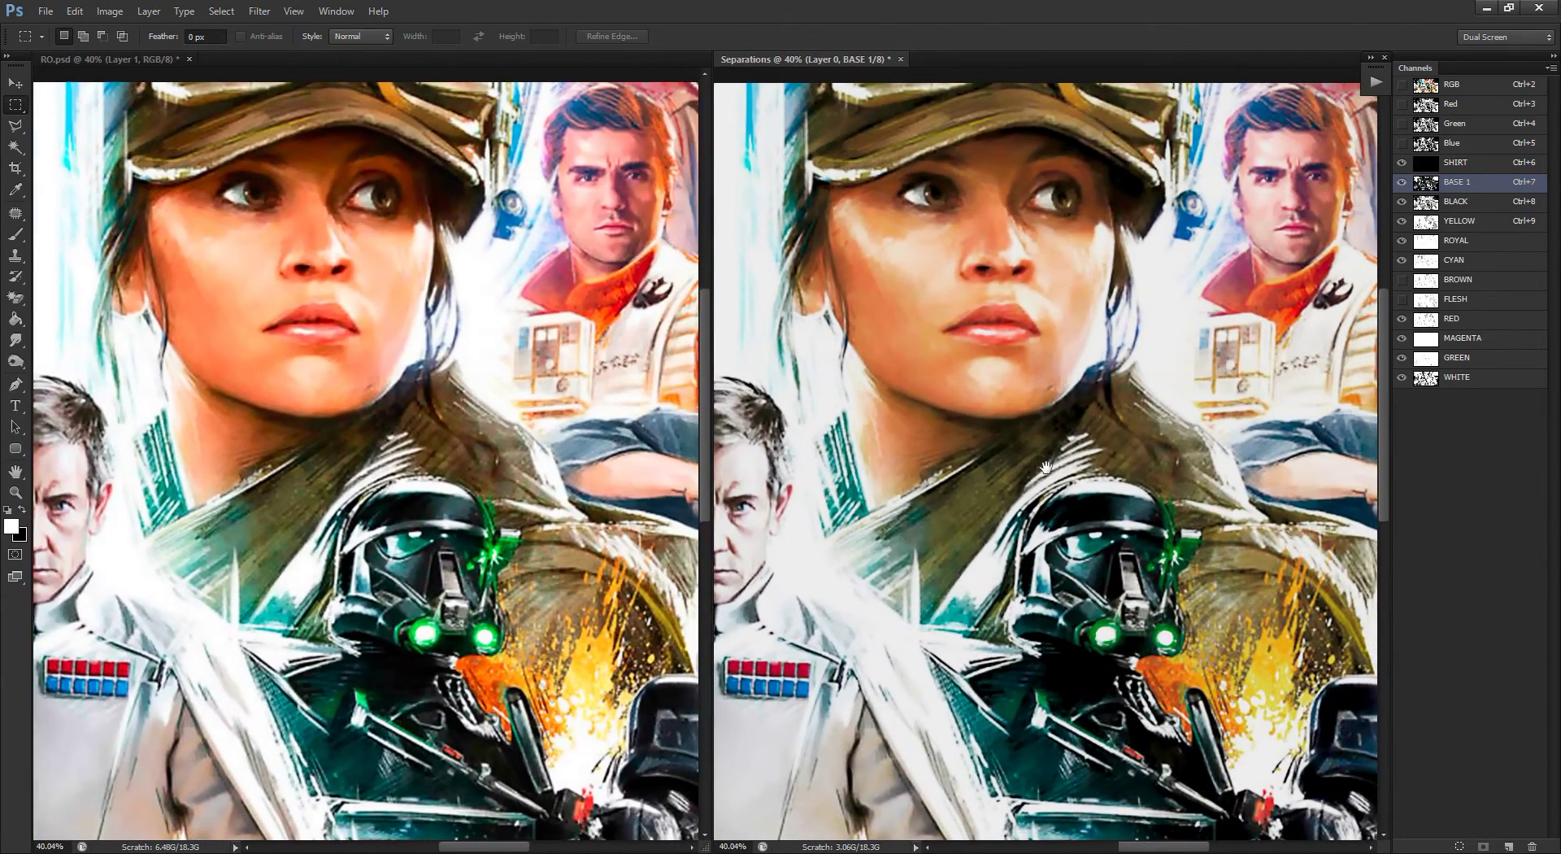
# Step: Apply the FLESH channel to YELLOW with Multiply blending at 20% opacity
pyautogui.click(1479, 228)
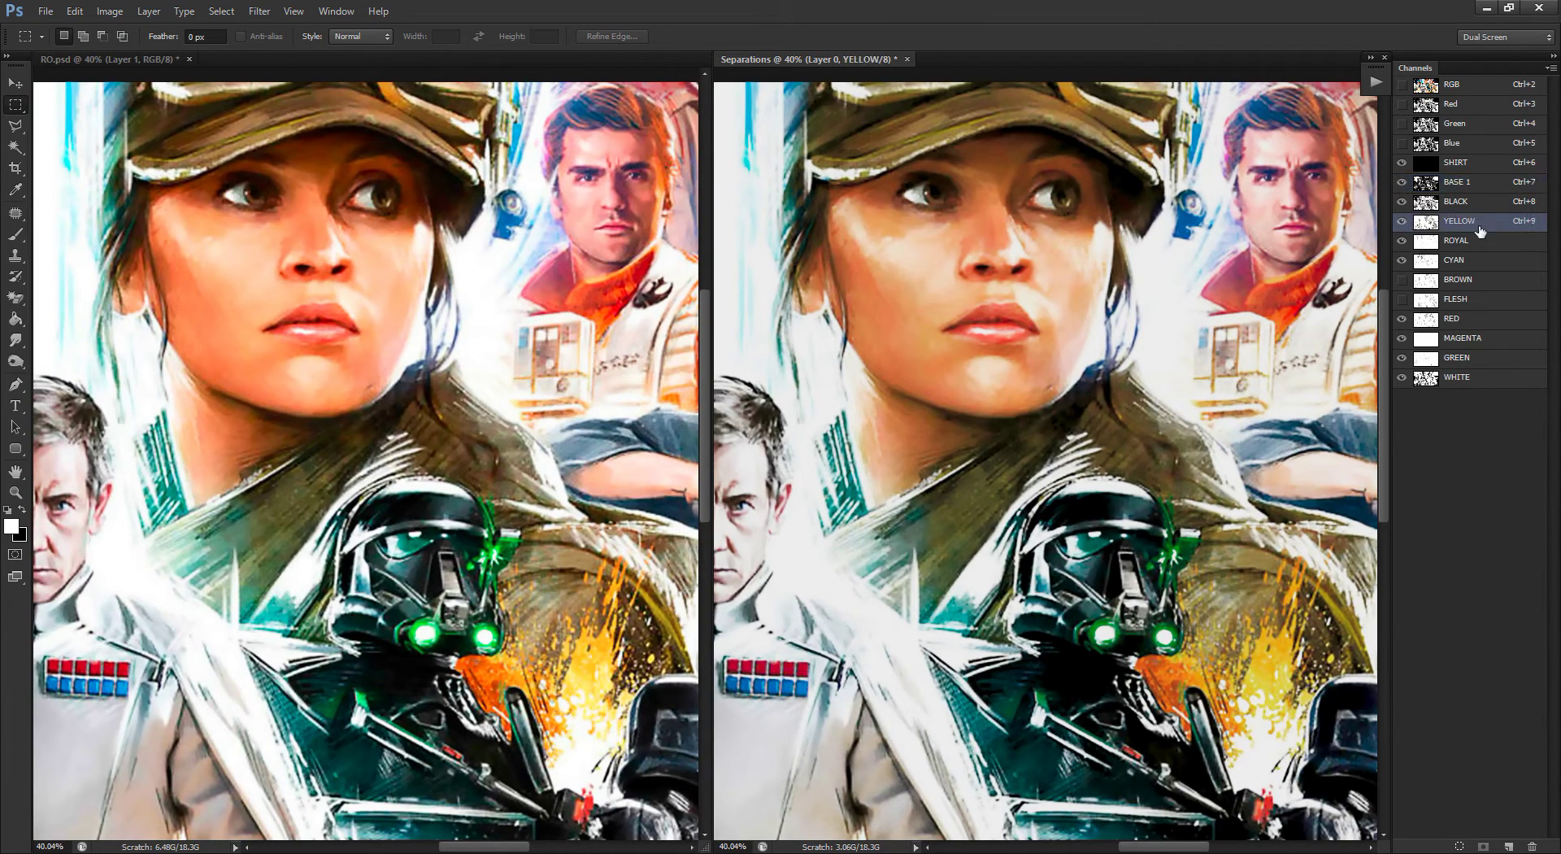
pyautogui.hotkey('ctrl', 'alt', 'a')
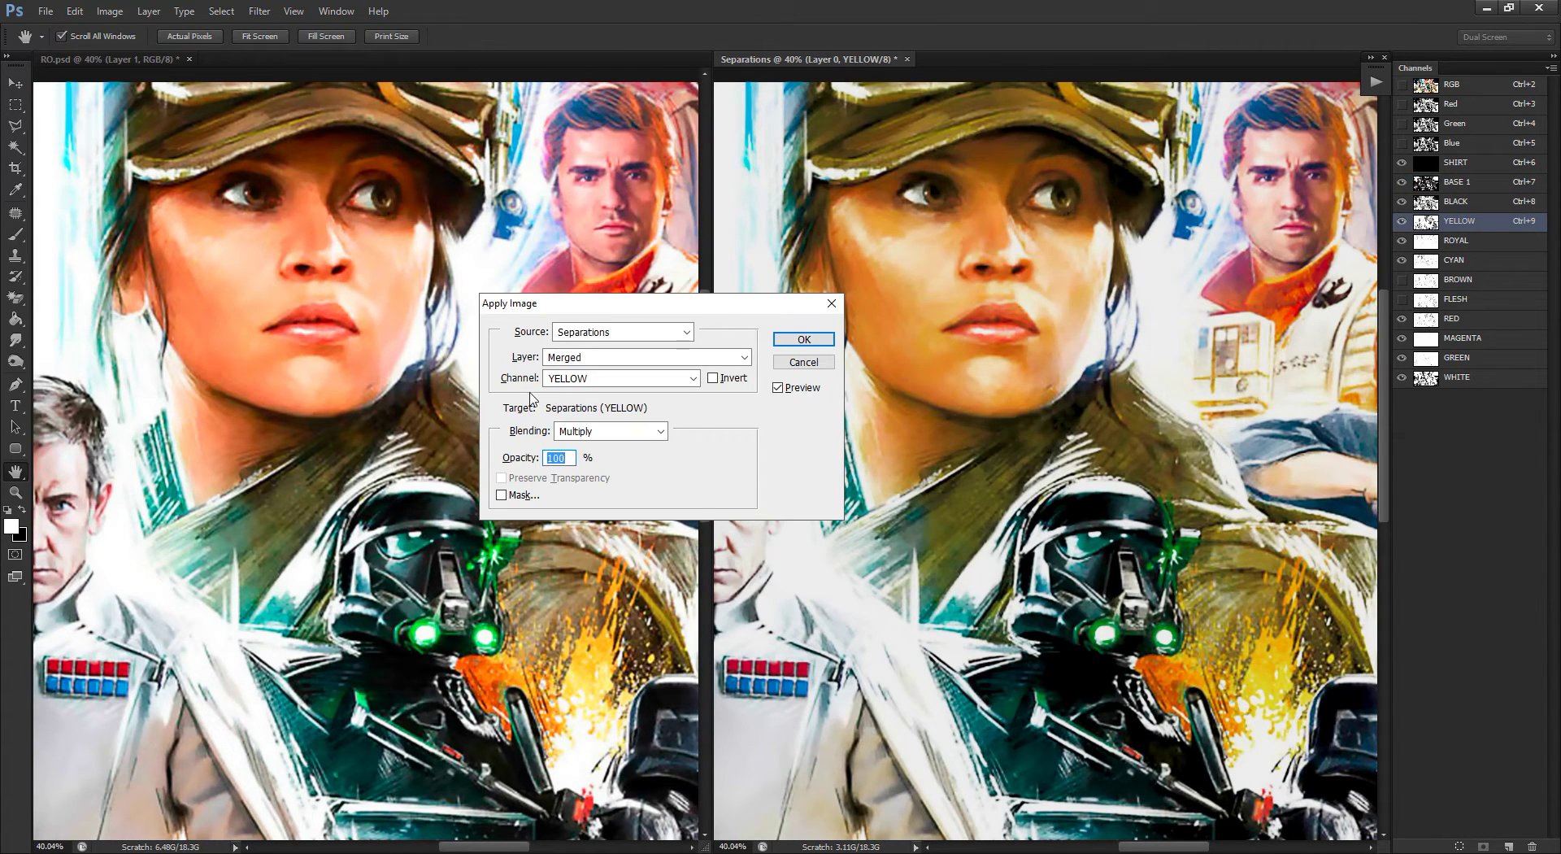
pyautogui.click(587, 379)
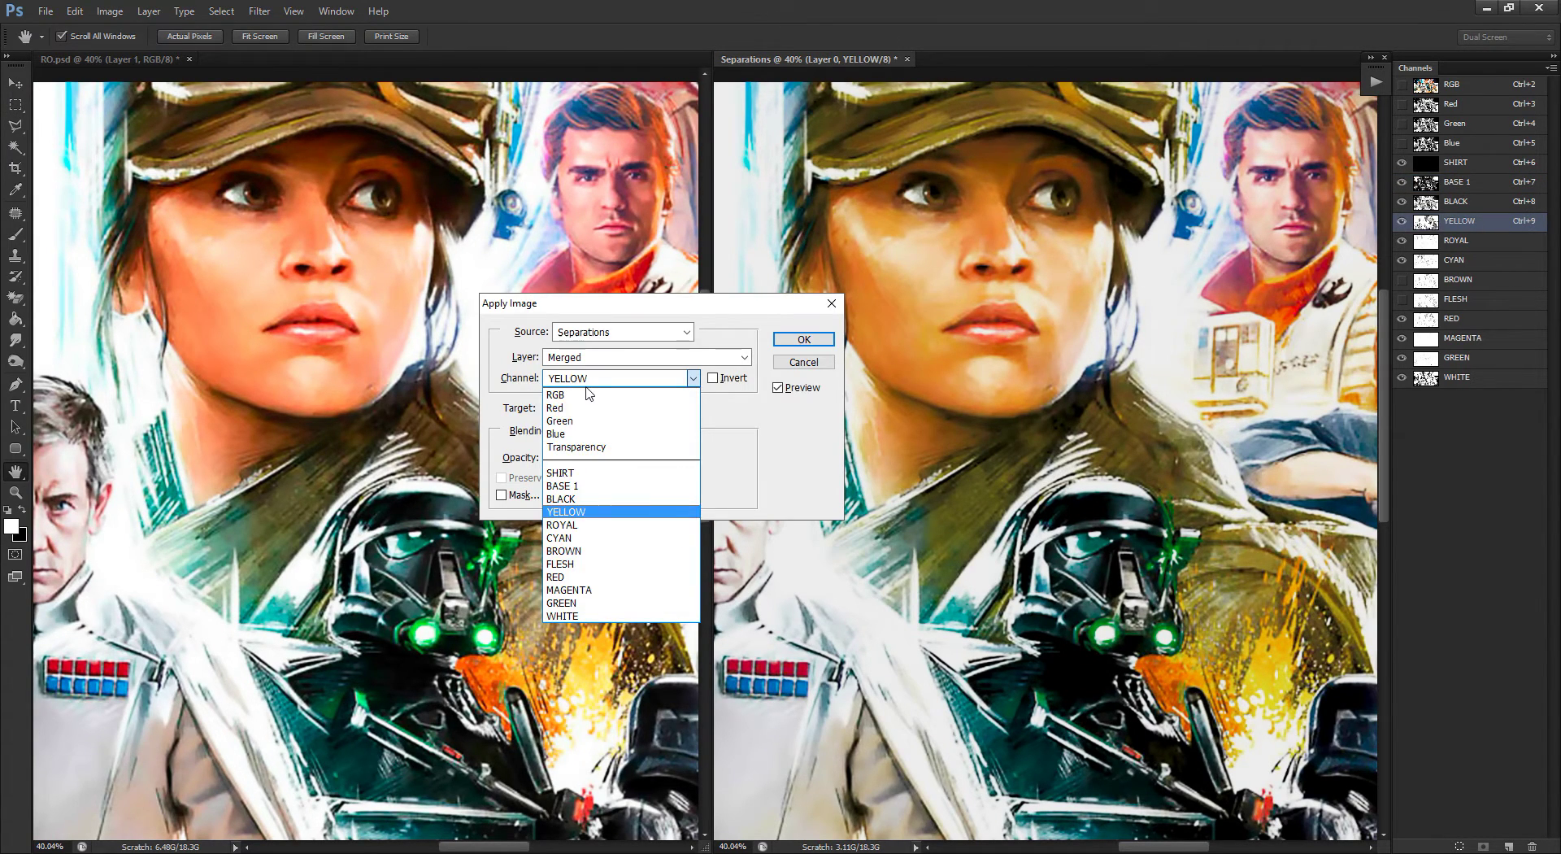
pyautogui.click(578, 564)
pyautogui.click(557, 457)
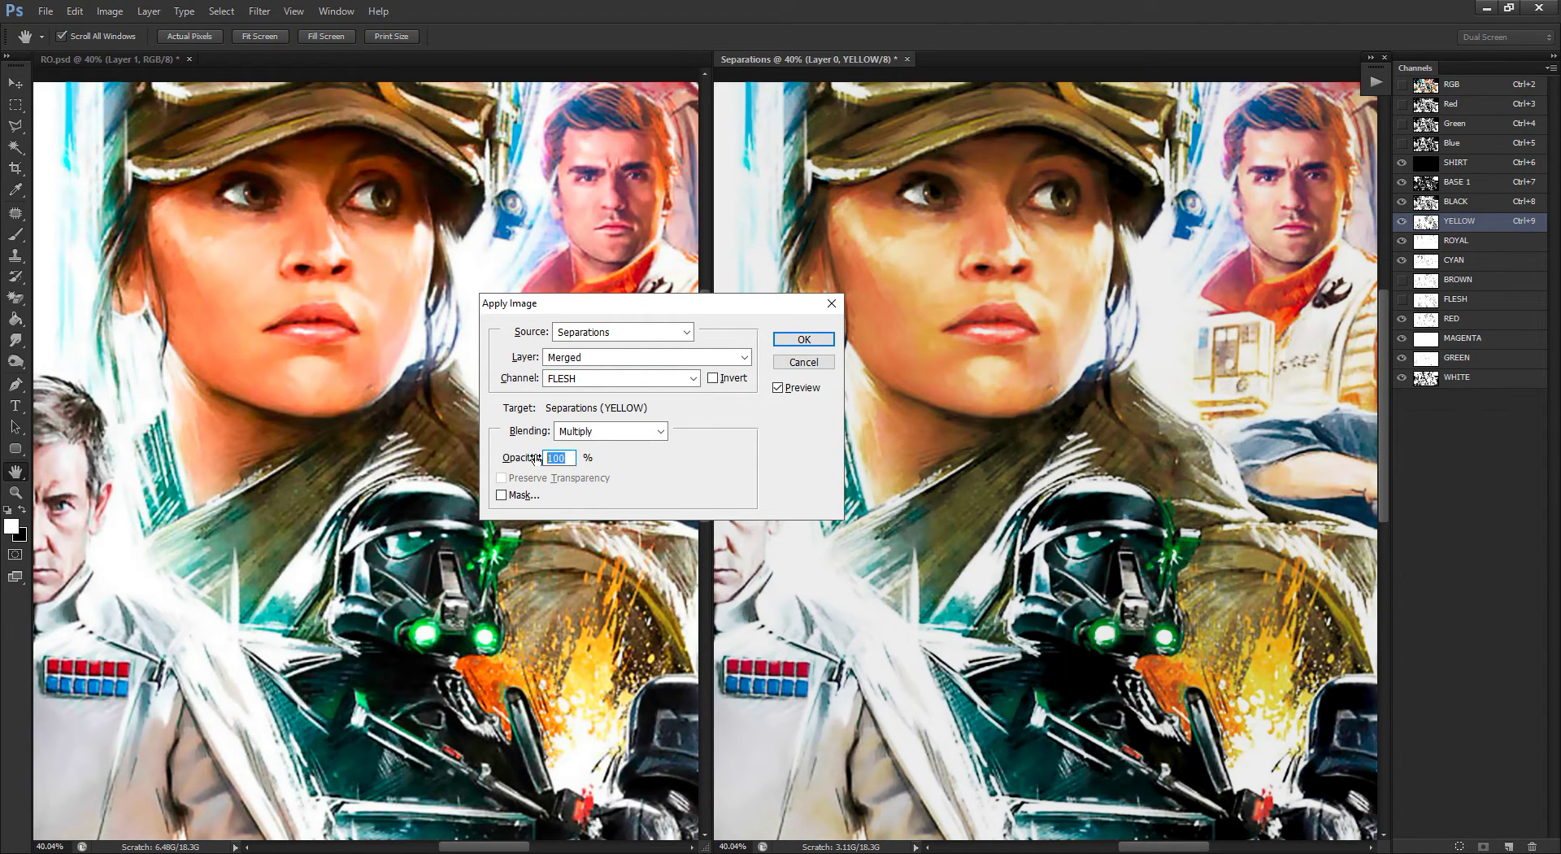
pyautogui.write('20')
pyautogui.press('Tab')
pyautogui.click(780, 389)
pyautogui.click(801, 340)
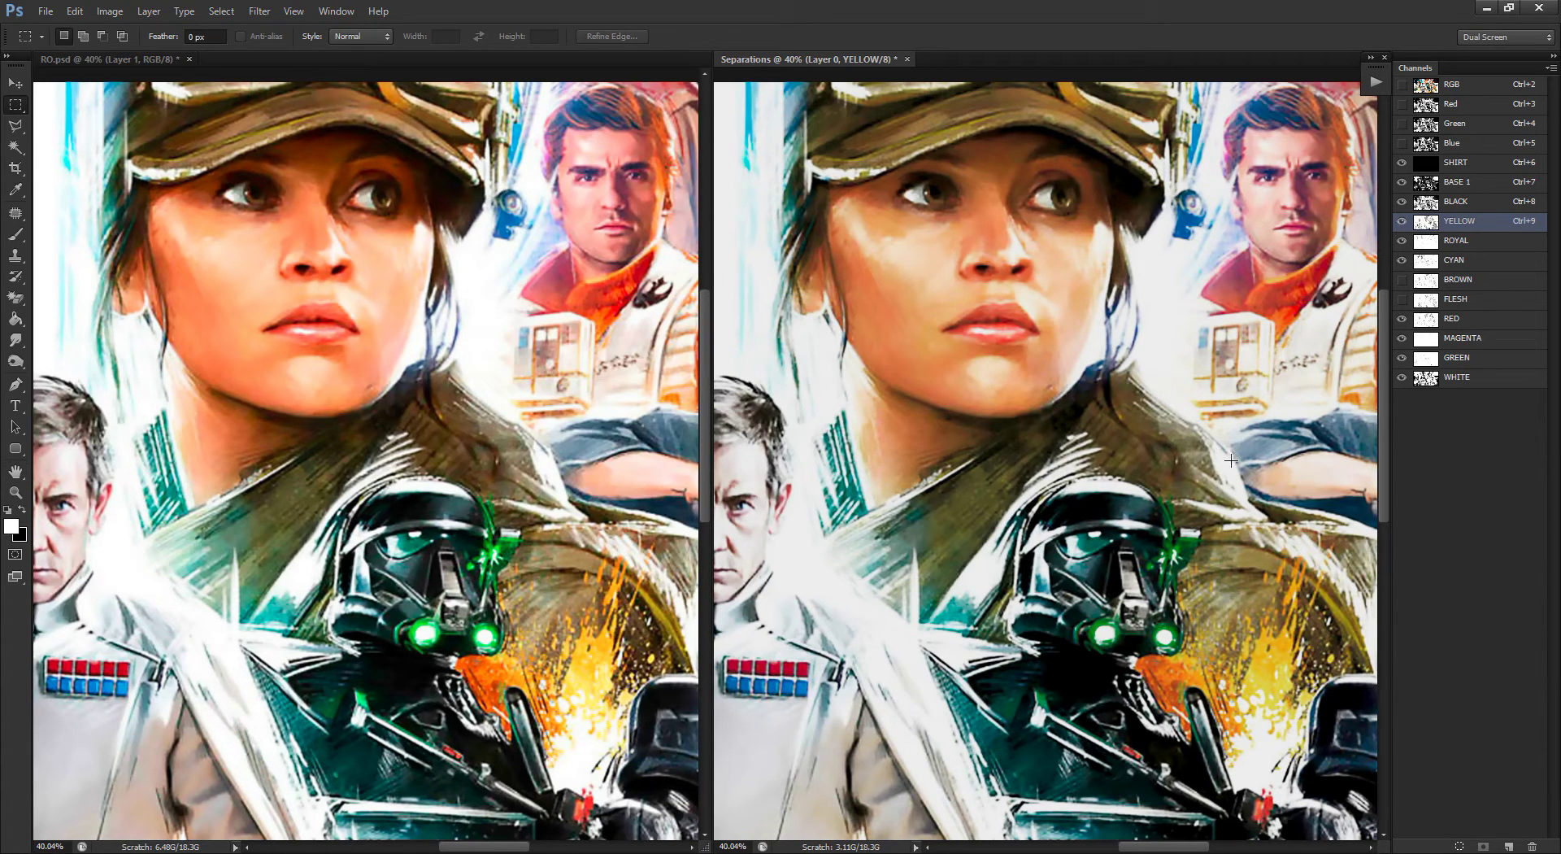
# Step: Apply the FLESH channel to RED with Multiply blending at 15% opacity
pyautogui.click(1473, 322)
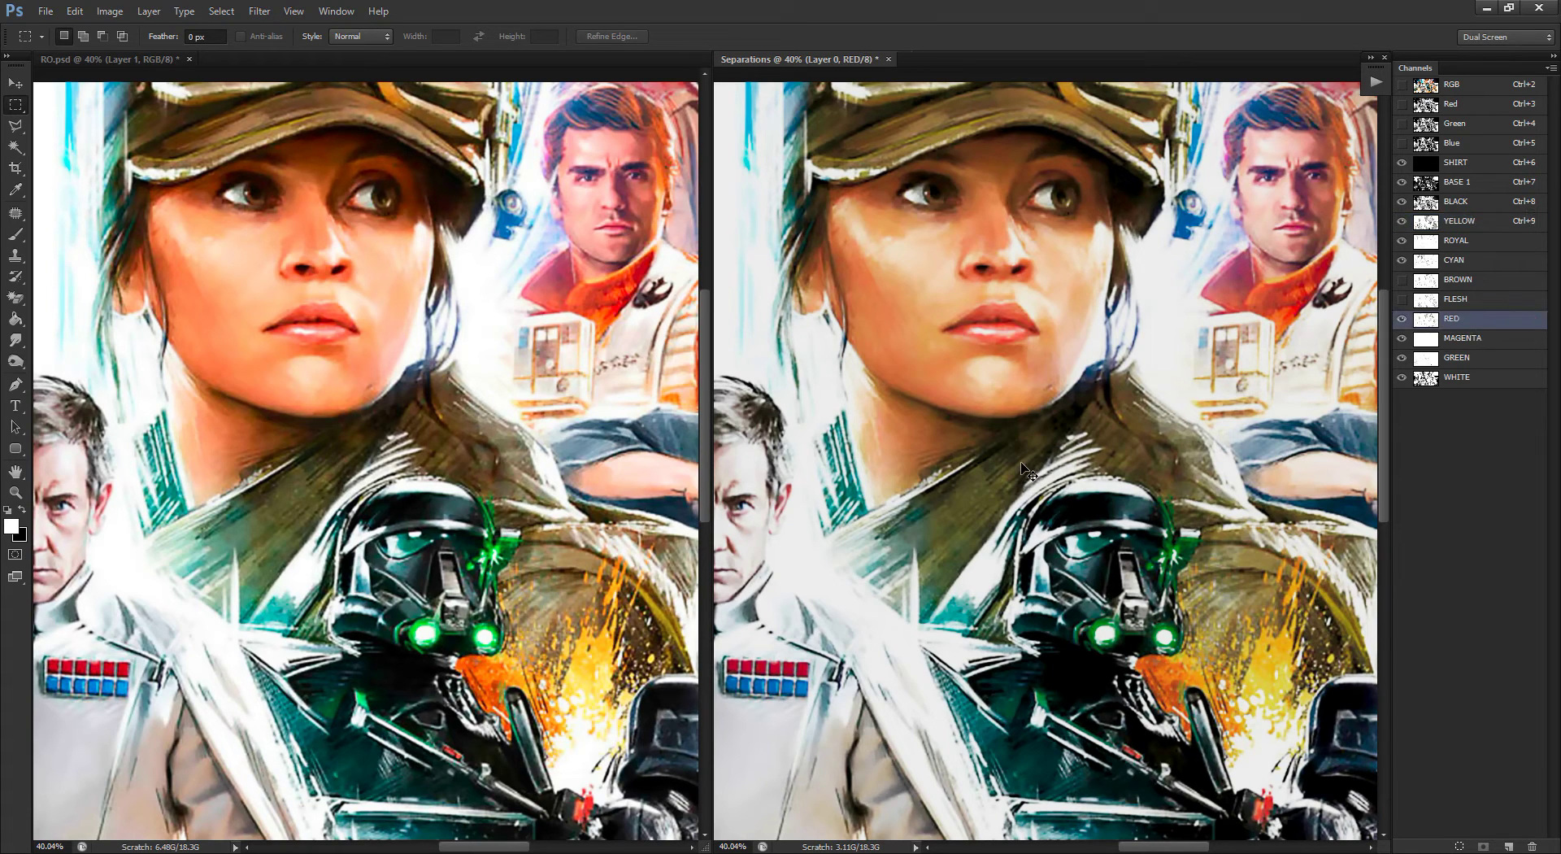
pyautogui.hotkey('ctrl', 'alt', 'a')
pyautogui.click(628, 388)
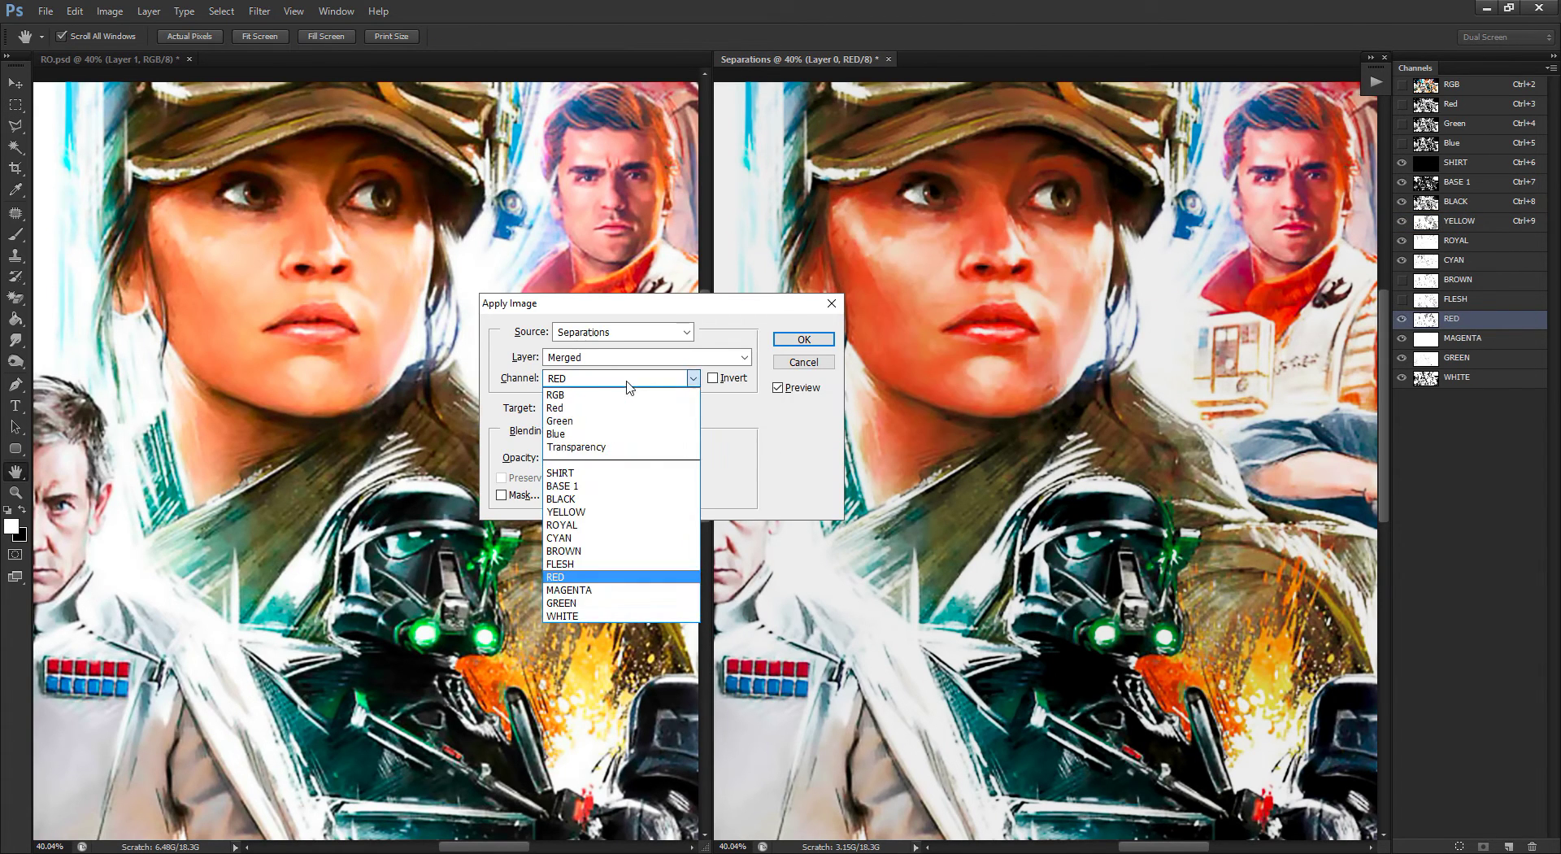
pyautogui.click(625, 553)
pyautogui.doubleClick(548, 457)
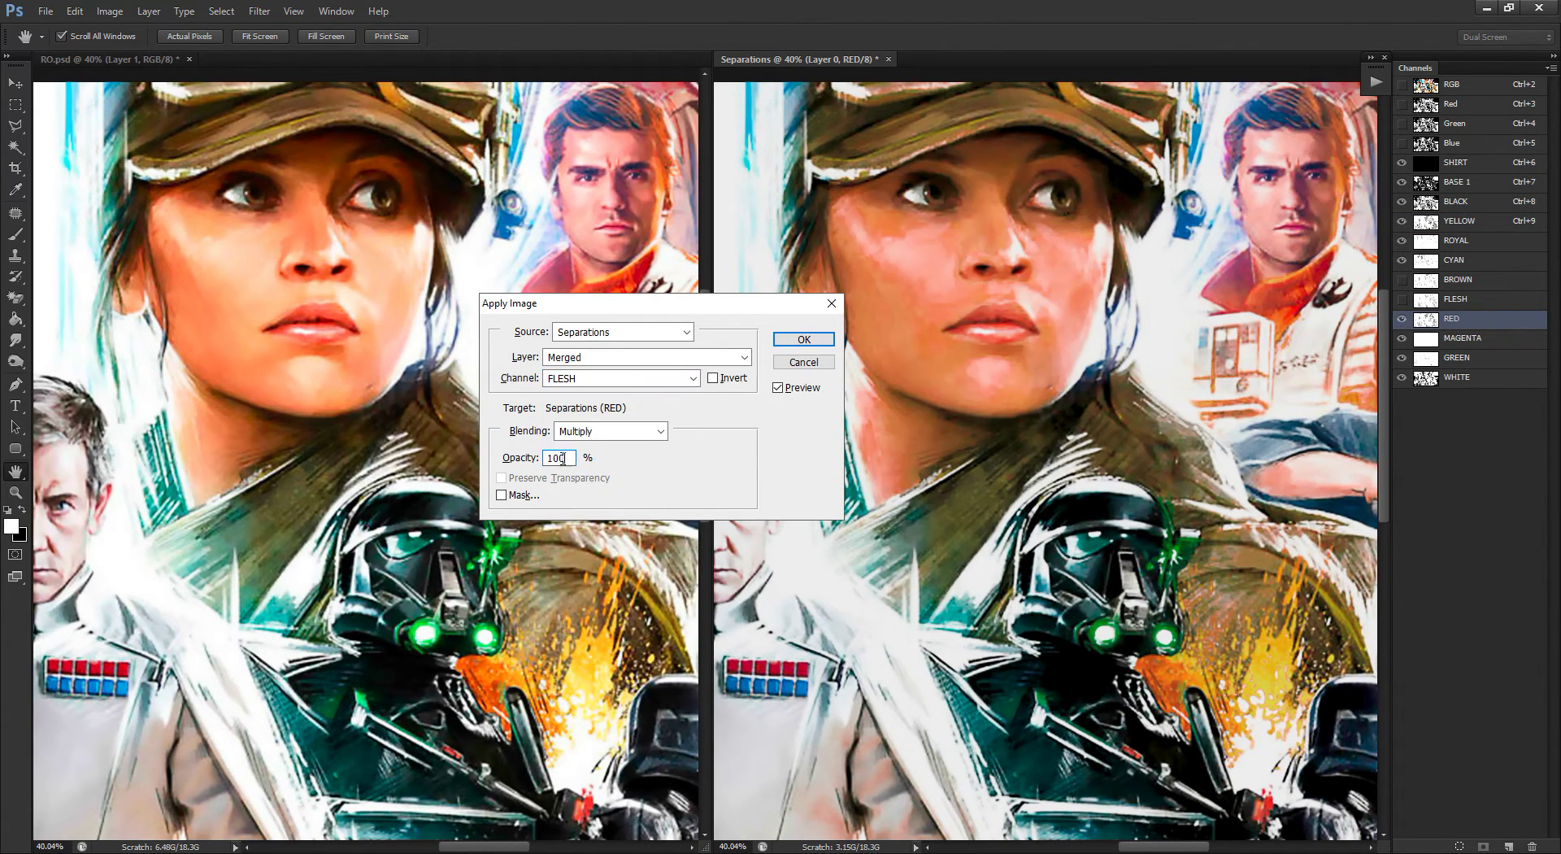
pyautogui.write('15')
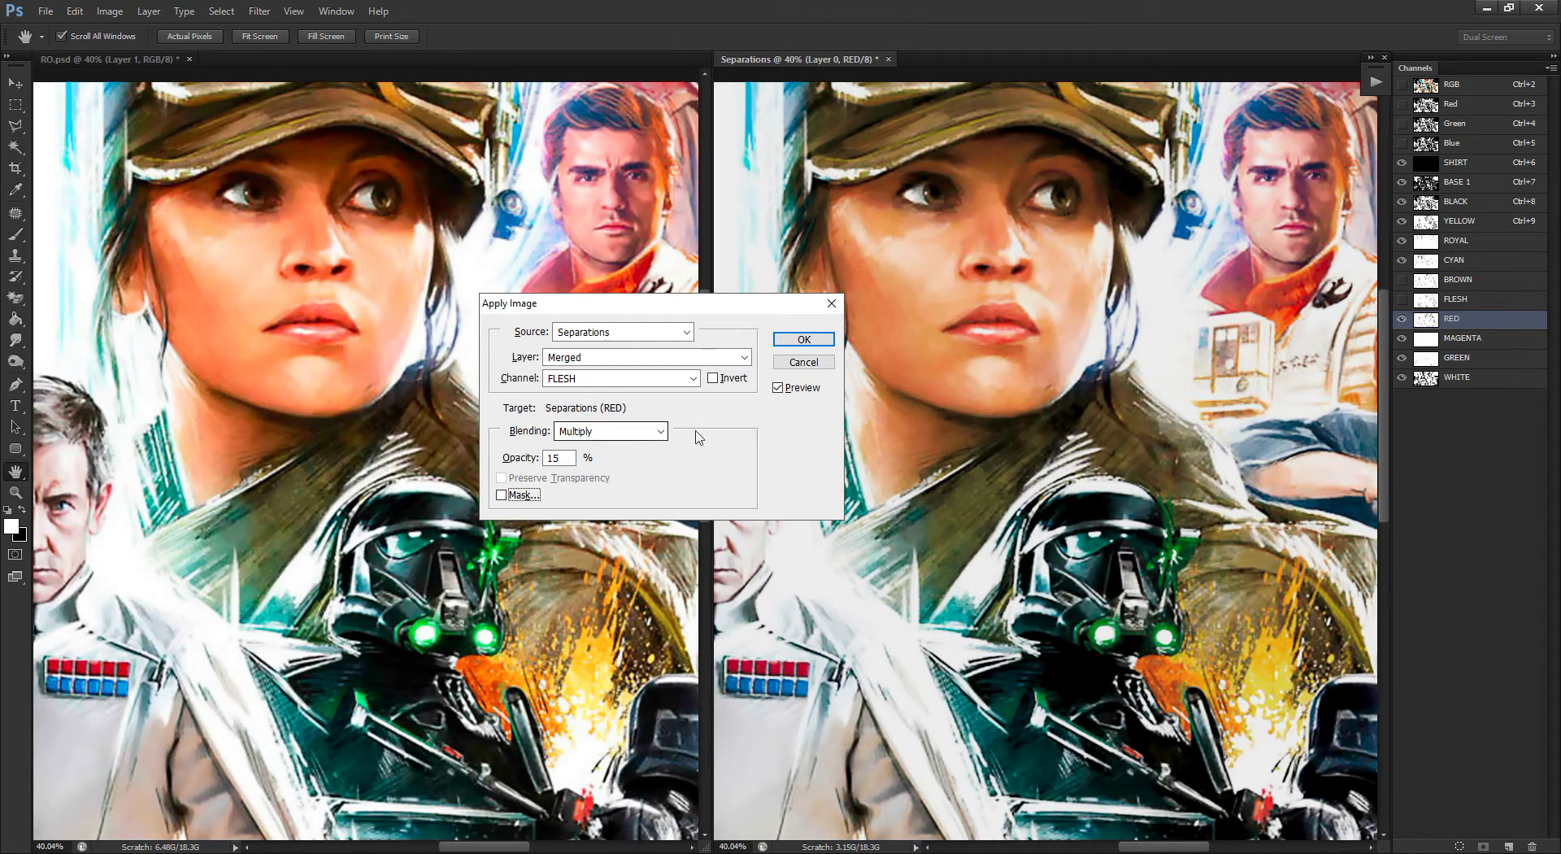
pyautogui.click(778, 388)
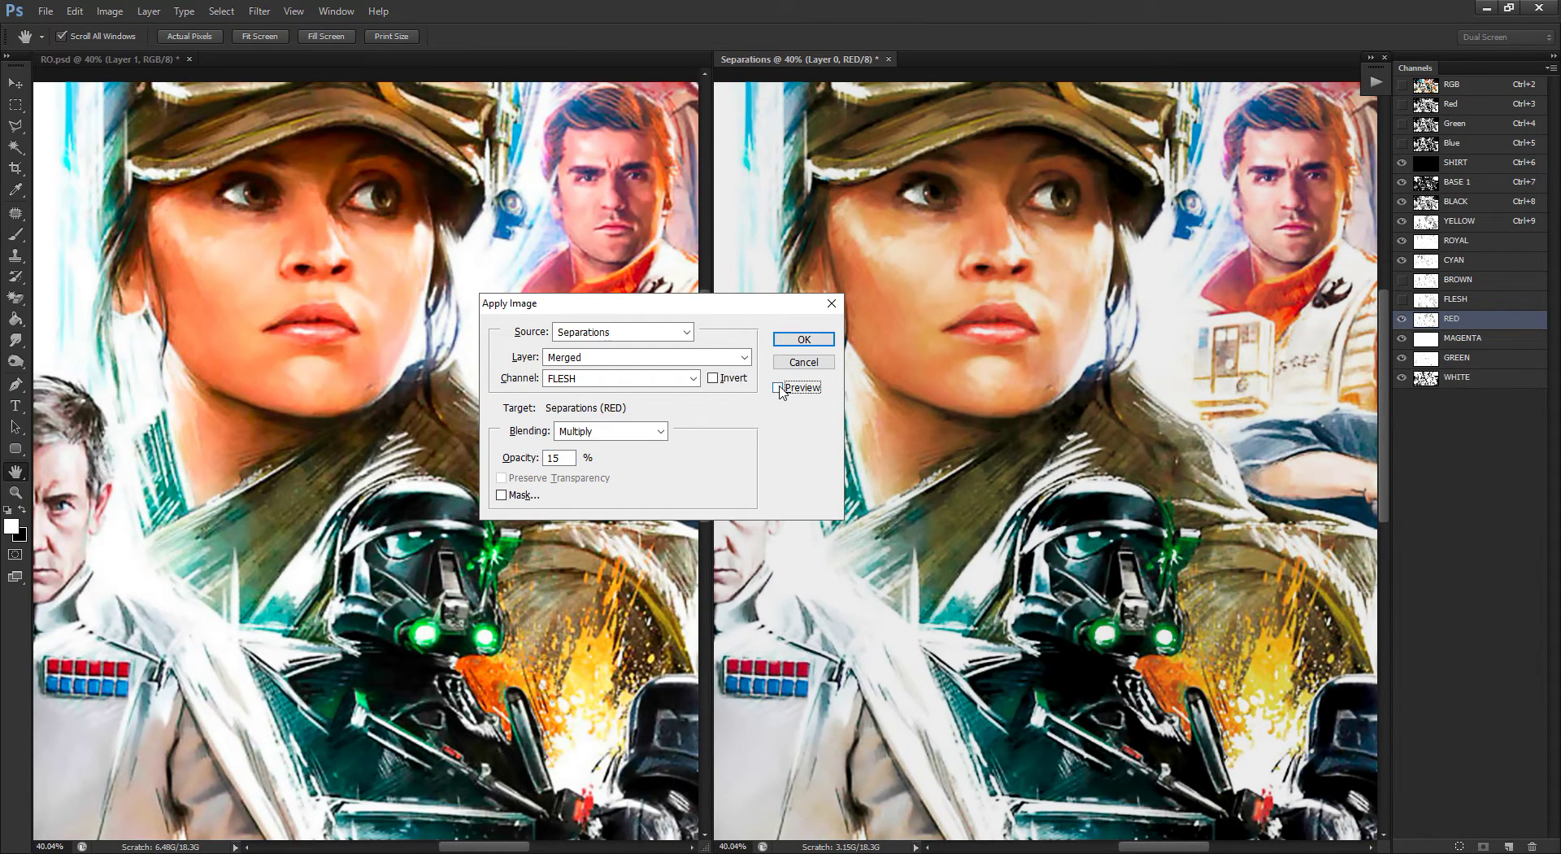
pyautogui.click(778, 388)
pyautogui.click(803, 342)
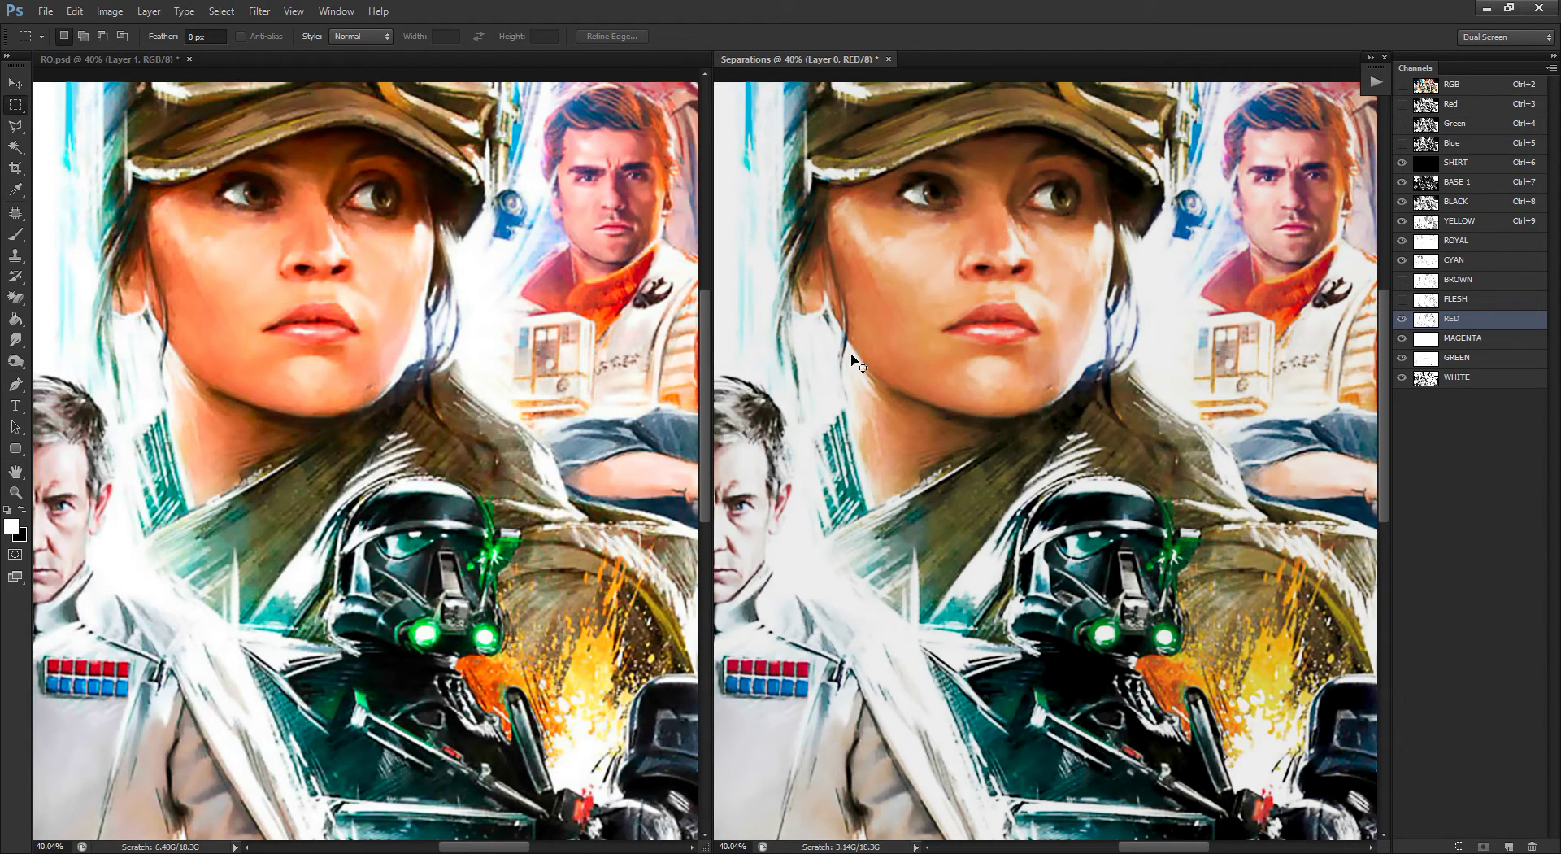
# Step: Apply the BROWN channel to RED with Multiply blending at 20% opacity
pyautogui.hotkey('ctrl', 'alt', 'a')
pyautogui.click(623, 379)
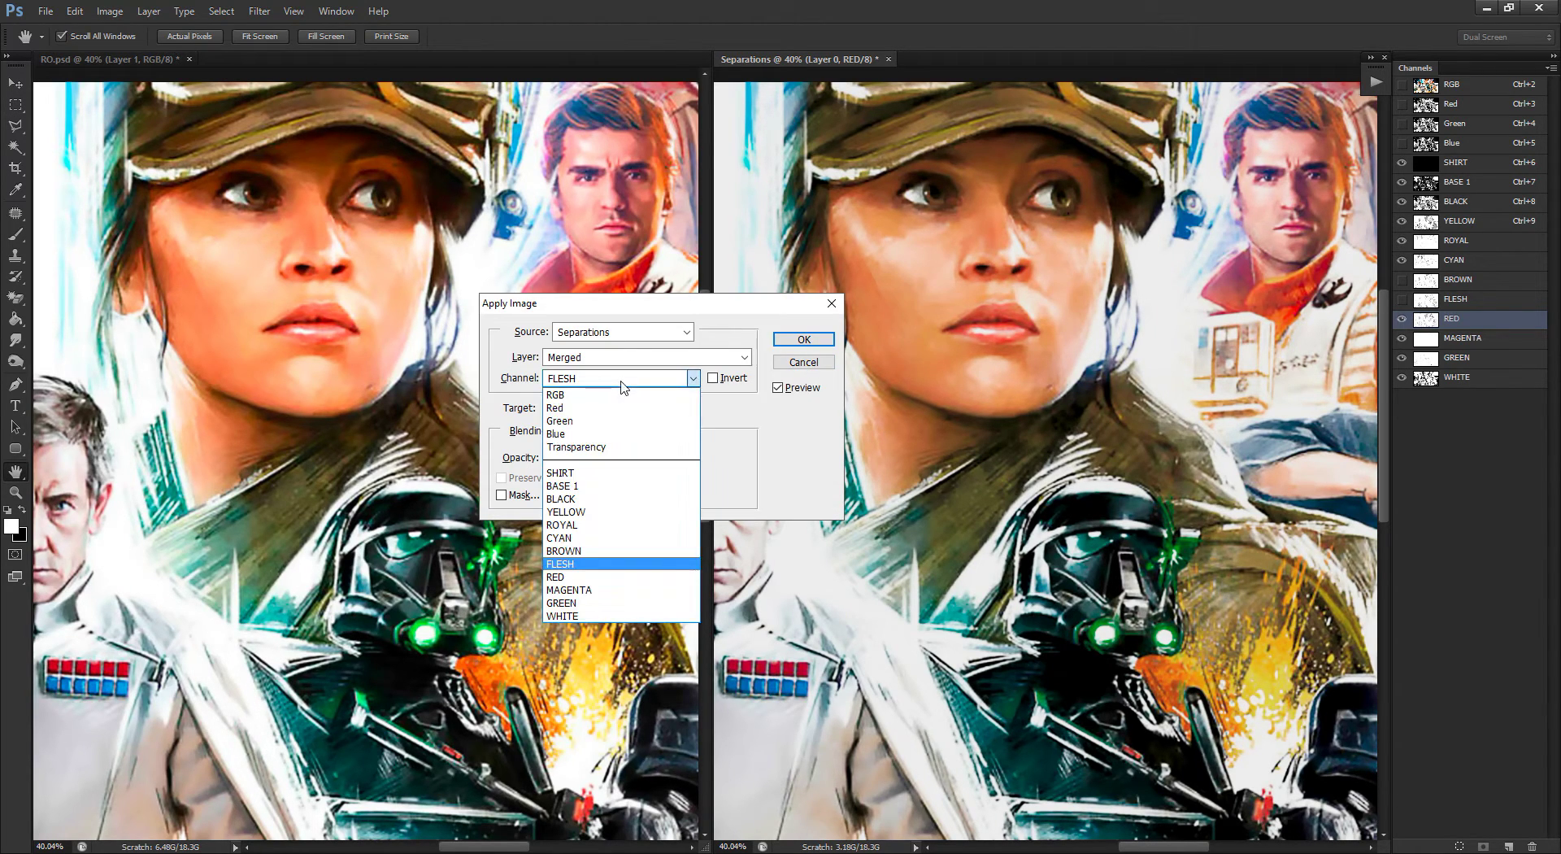
pyautogui.click(597, 556)
pyautogui.click(558, 460)
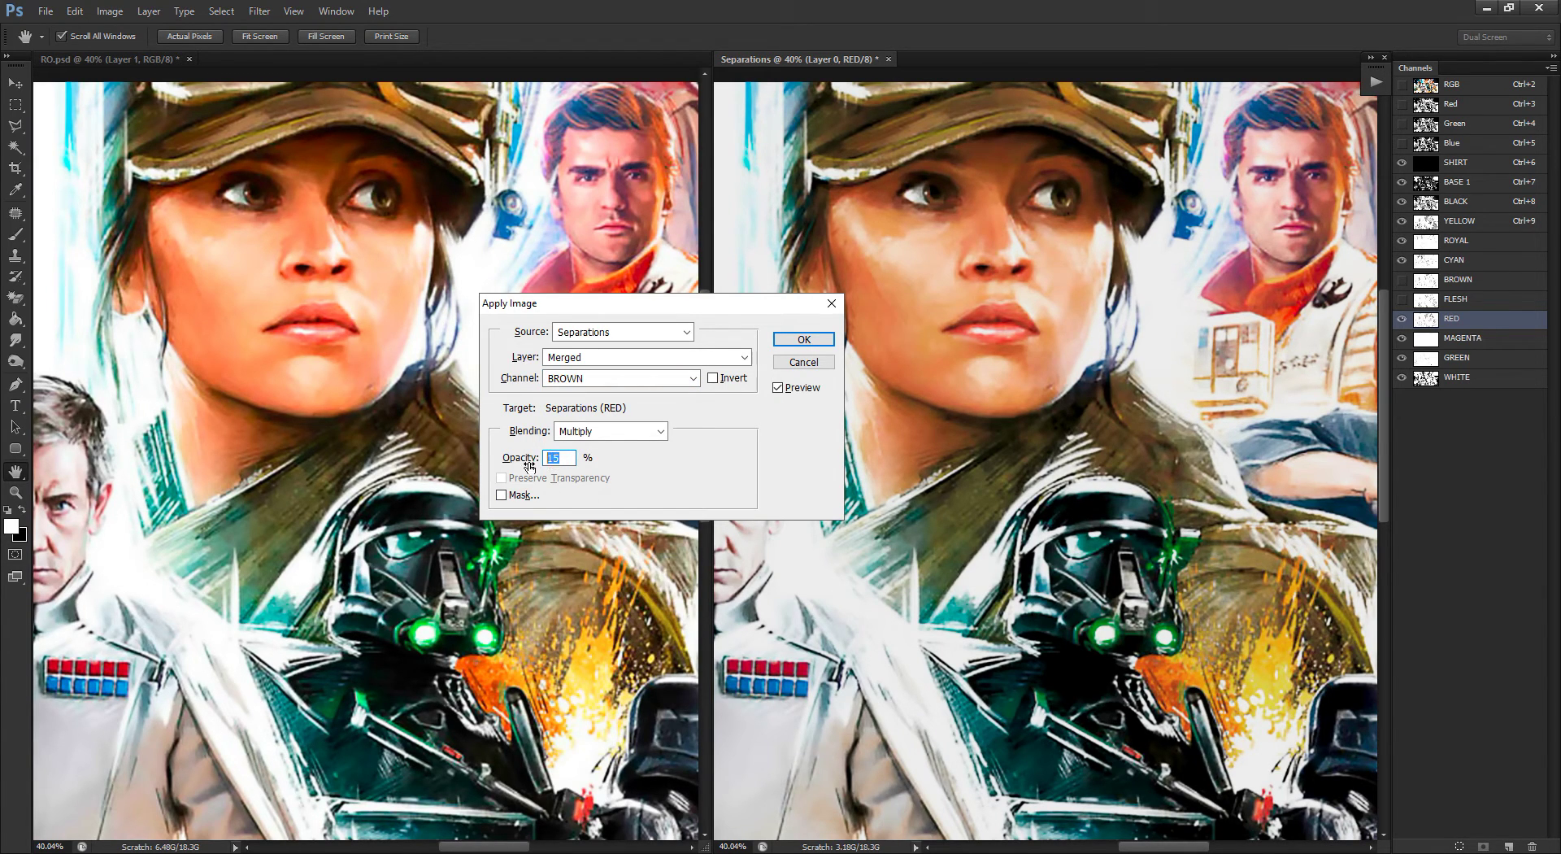
pyautogui.write('20')
pyautogui.press('Tab')
pyautogui.click(780, 389)
pyautogui.click(800, 343)
# Step: Multiply the BROWN channel into BLACK at 5% opacity after previewing a 10% trial
pyautogui.press('m')
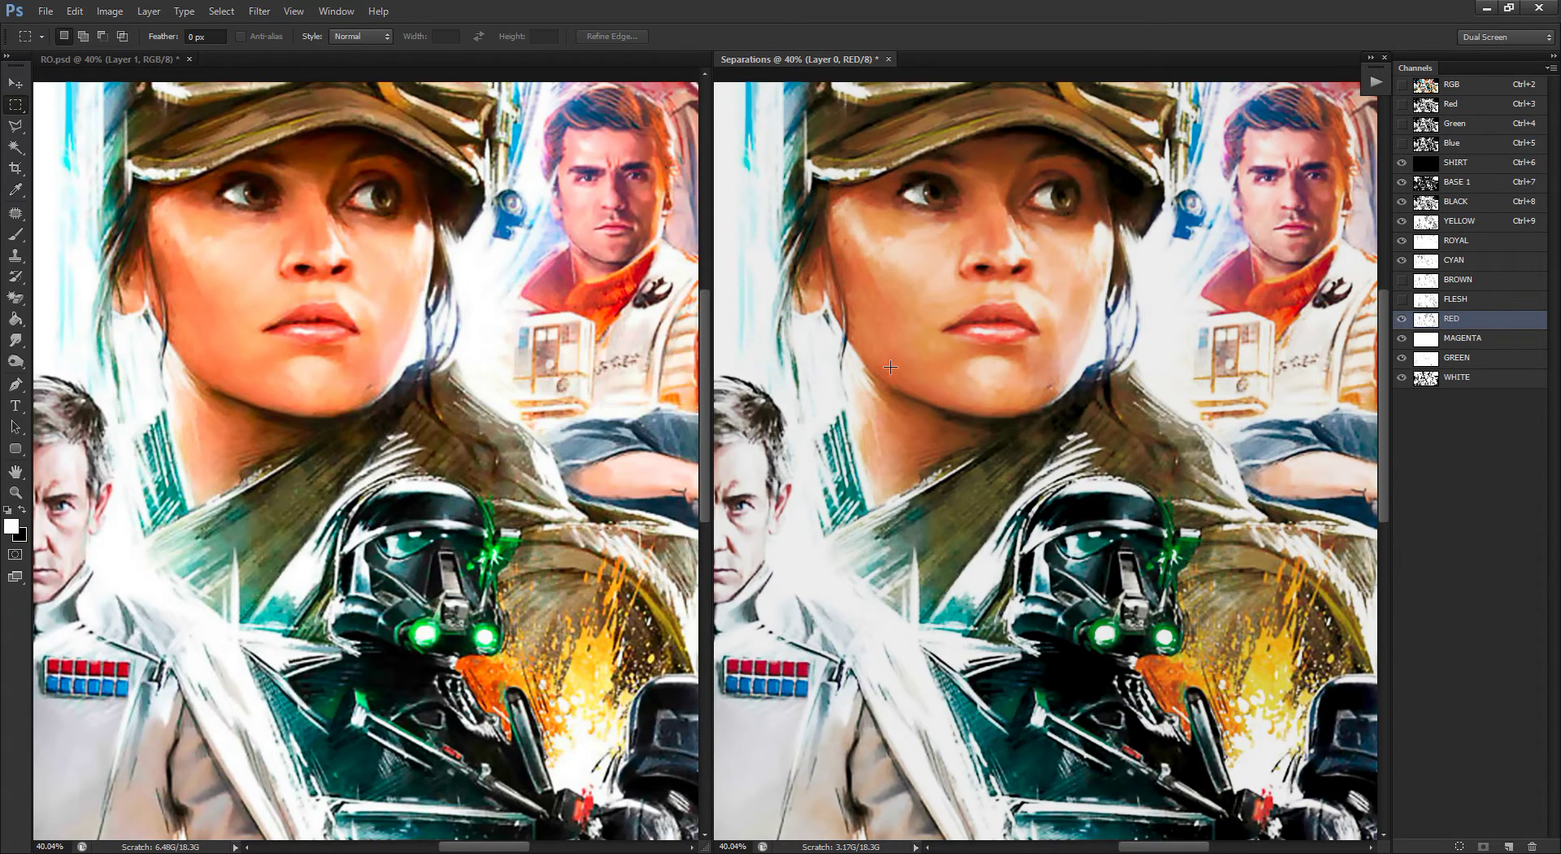
pyautogui.click(1475, 208)
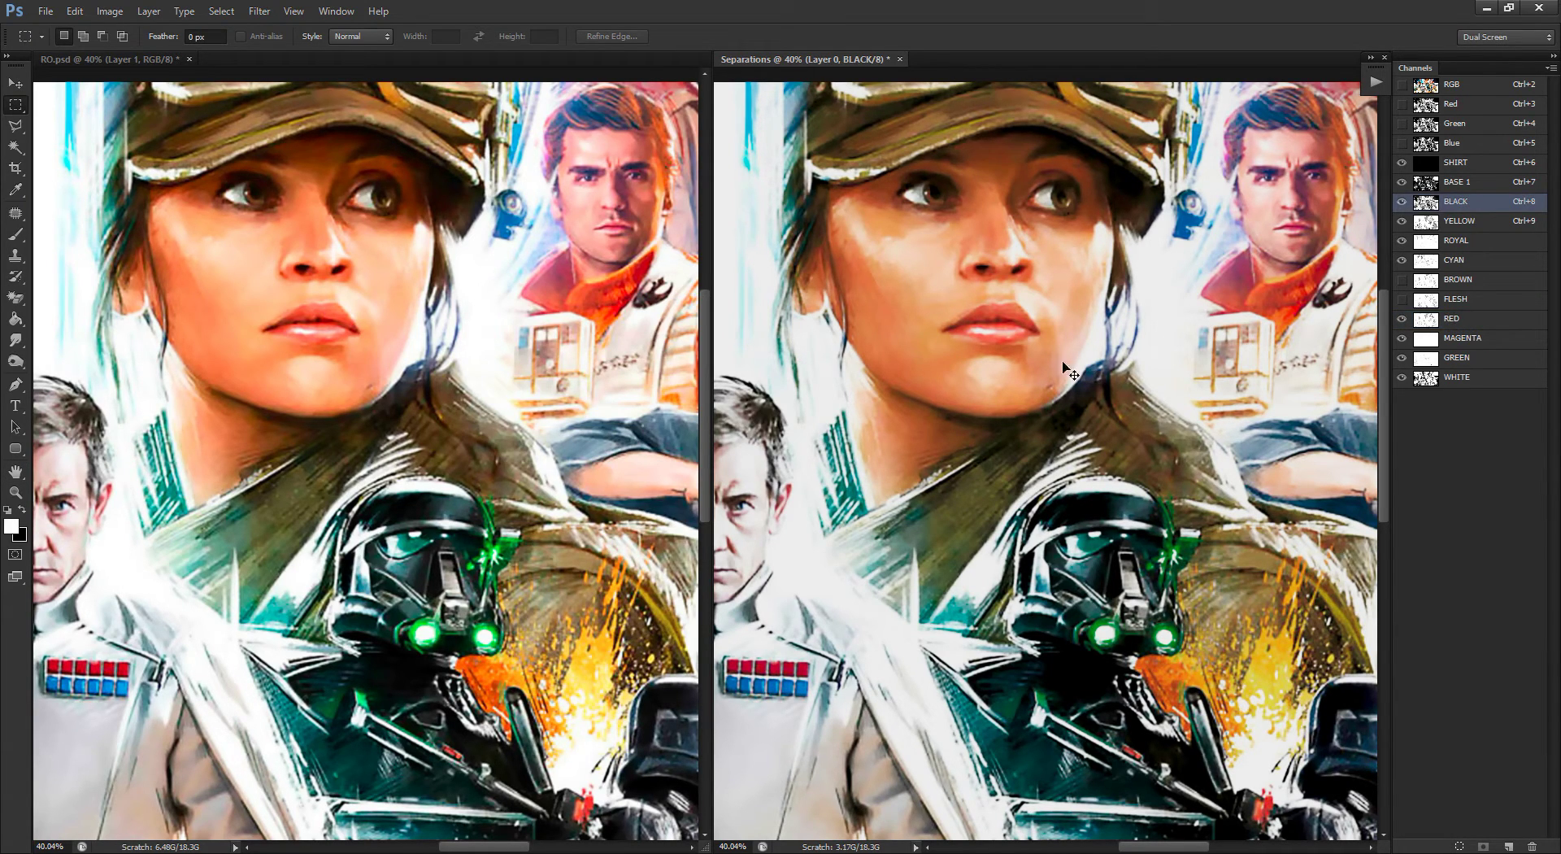
pyautogui.hotkey('ctrl', 'alt', 'a')
pyautogui.click(620, 379)
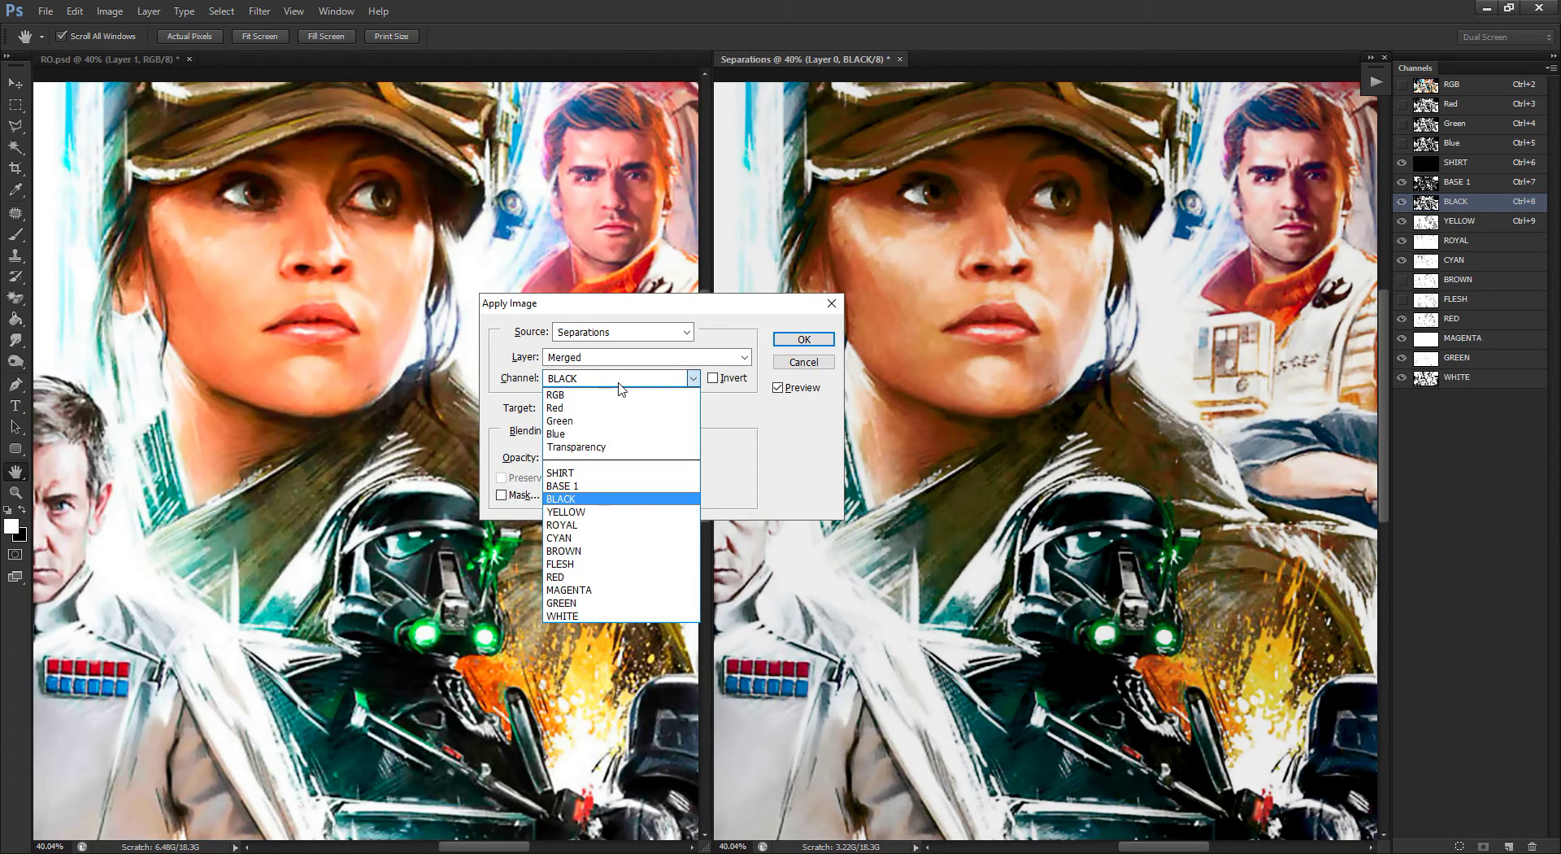
pyautogui.click(612, 551)
pyautogui.doubleClick(561, 458)
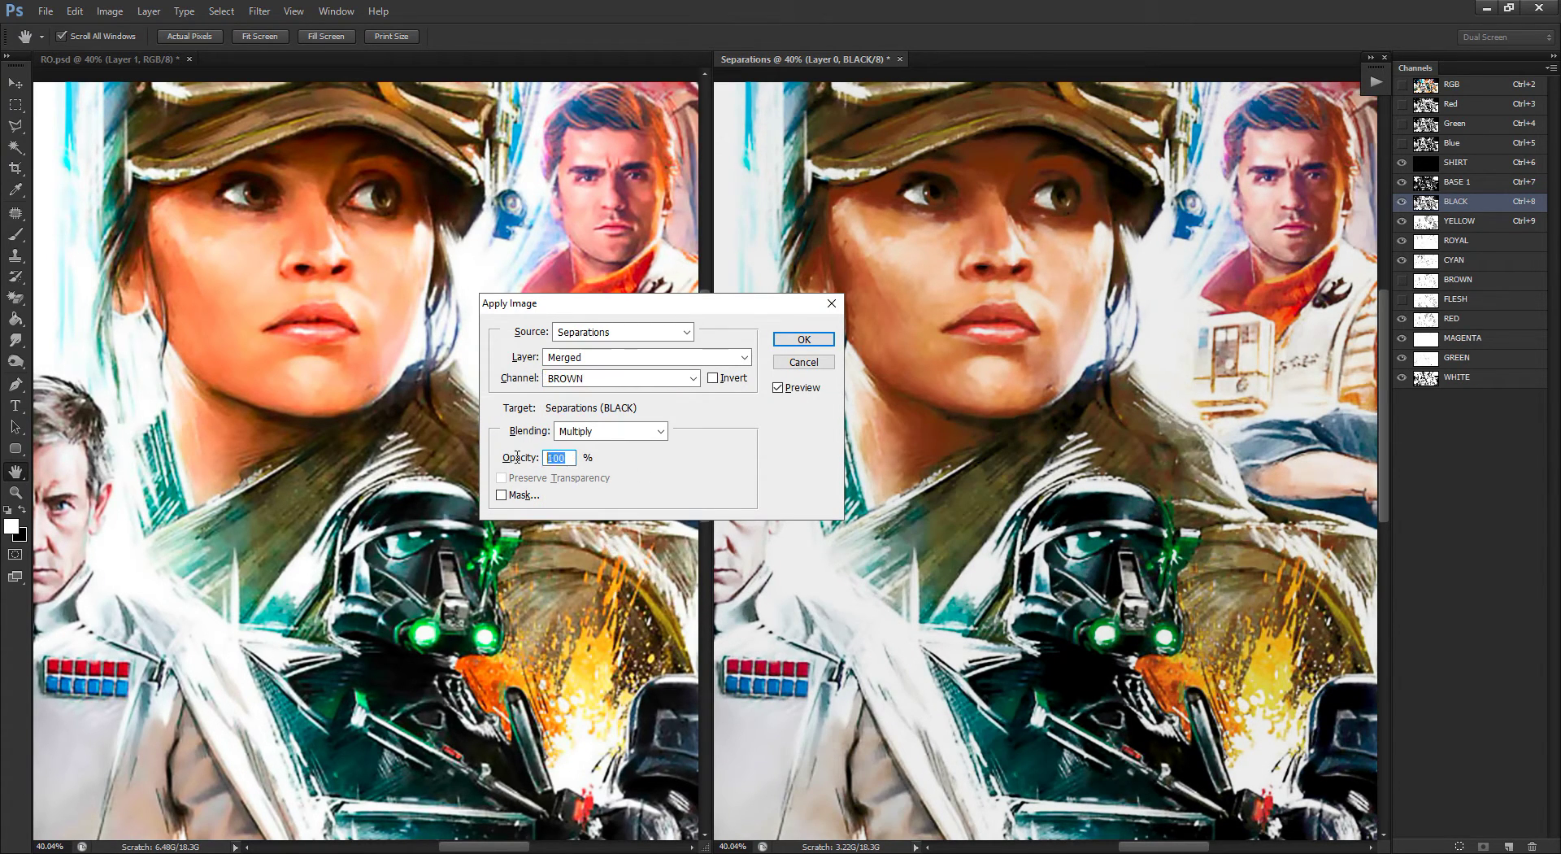
pyautogui.write('10')
pyautogui.press('Tab')
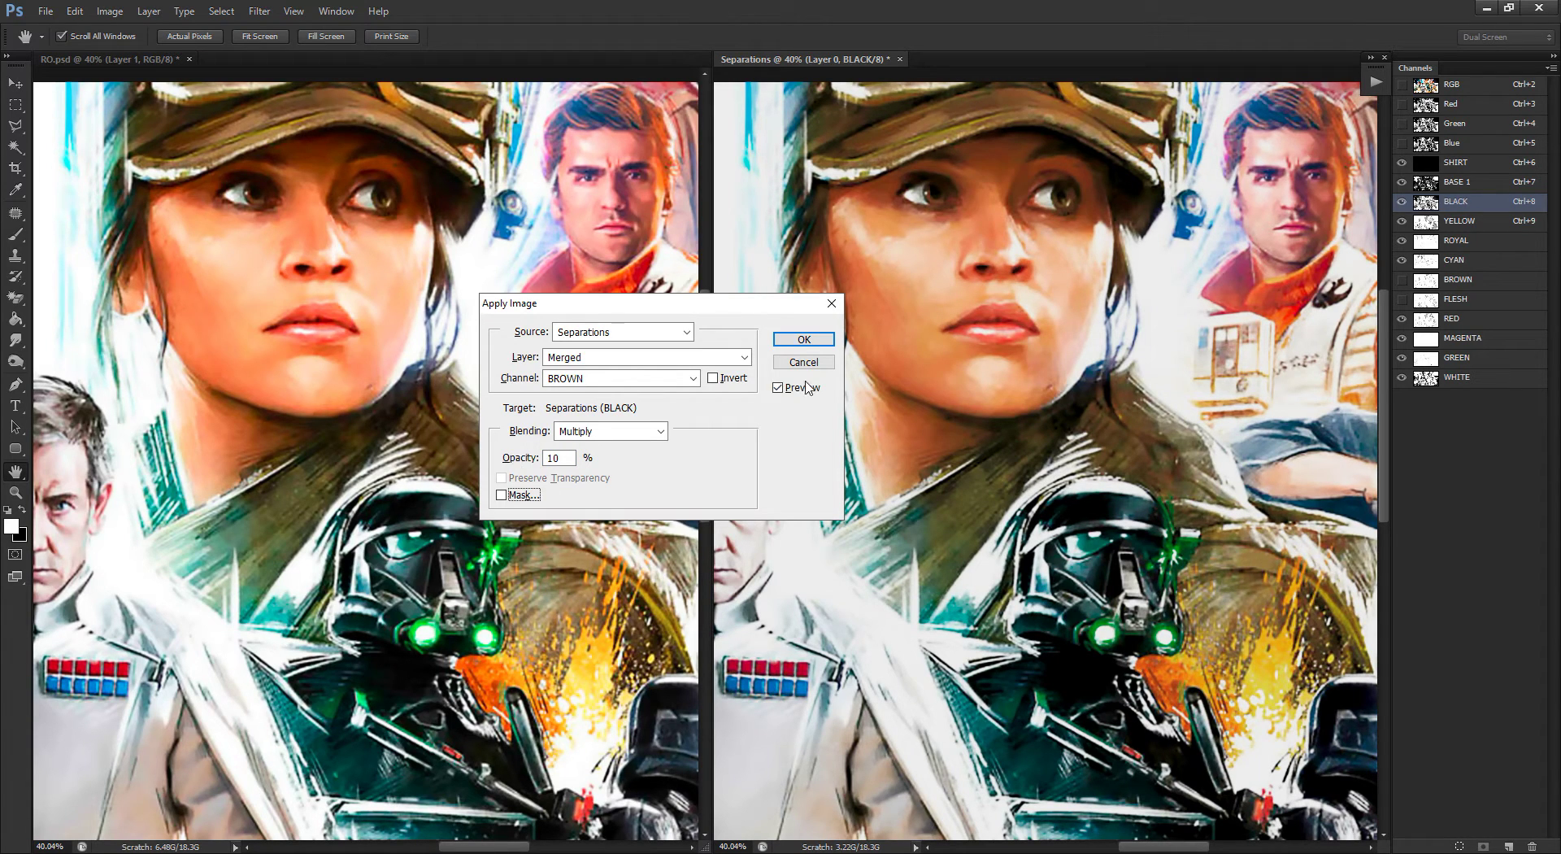
pyautogui.click(778, 388)
pyautogui.click(778, 388)
pyautogui.doubleClick(560, 458)
pyautogui.write('5')
pyautogui.click(778, 387)
pyautogui.click(778, 387)
pyautogui.click(793, 348)
# Step: Delete the BROWN and FLESH channels
pyautogui.press('m')
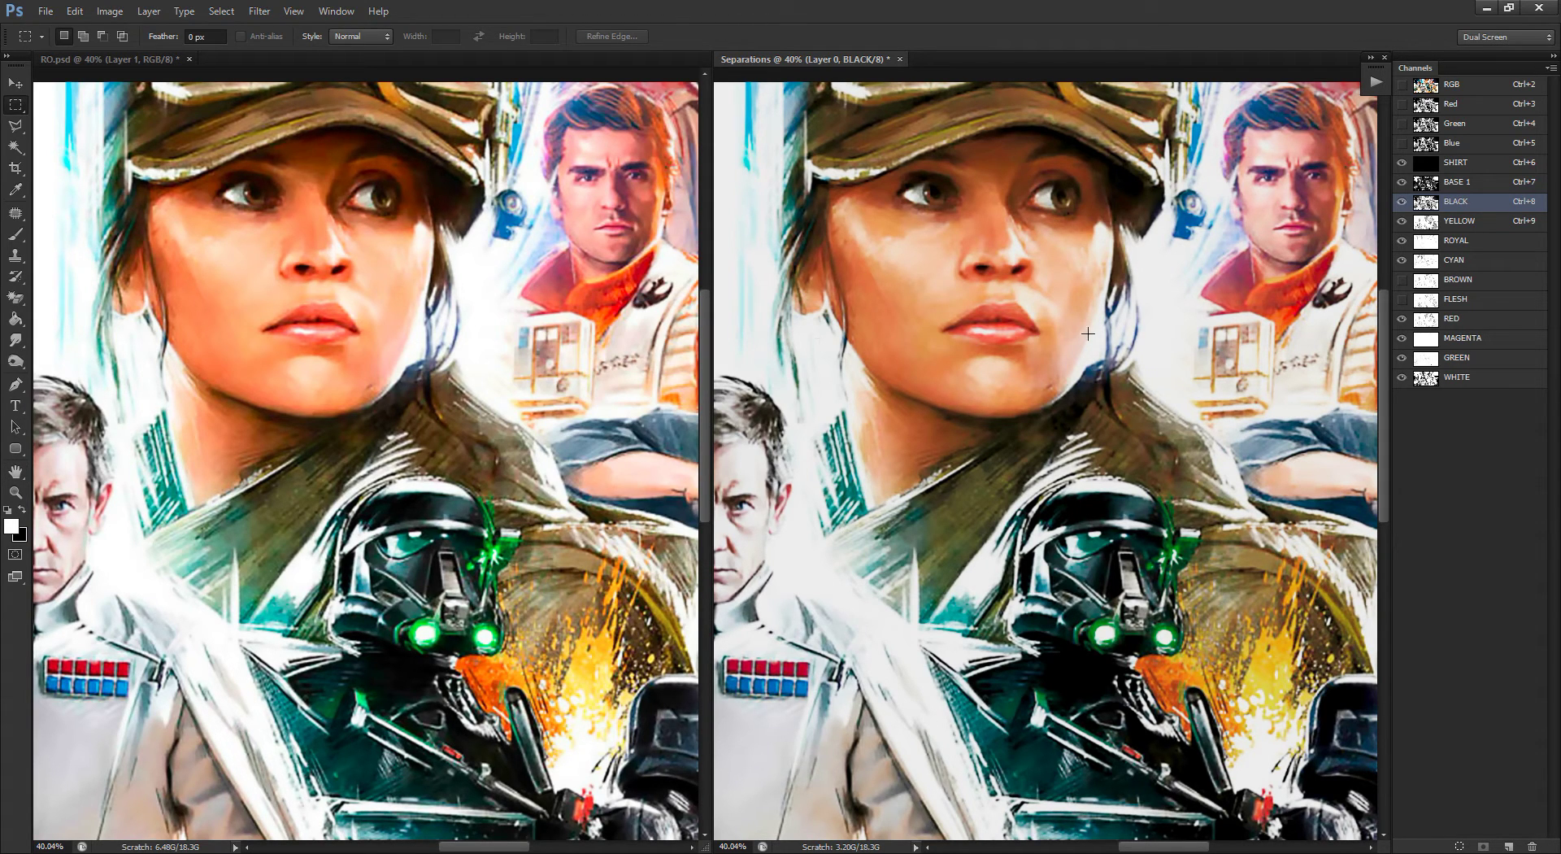
pyautogui.scroll(-2, 1098, 350)
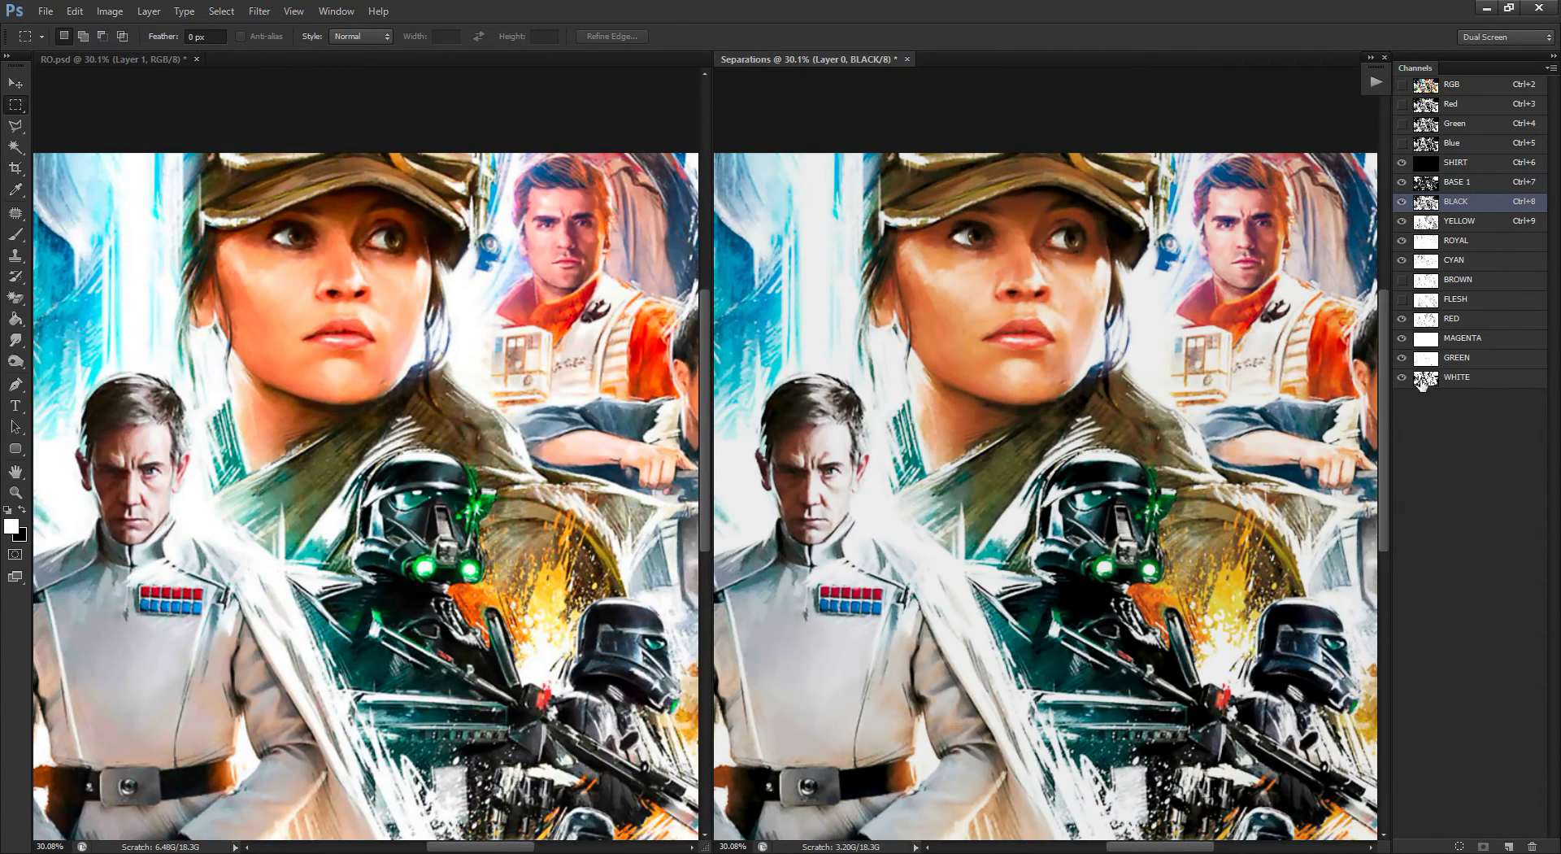
pyautogui.moveTo(1437, 285); pyautogui.dragTo(1532, 847)
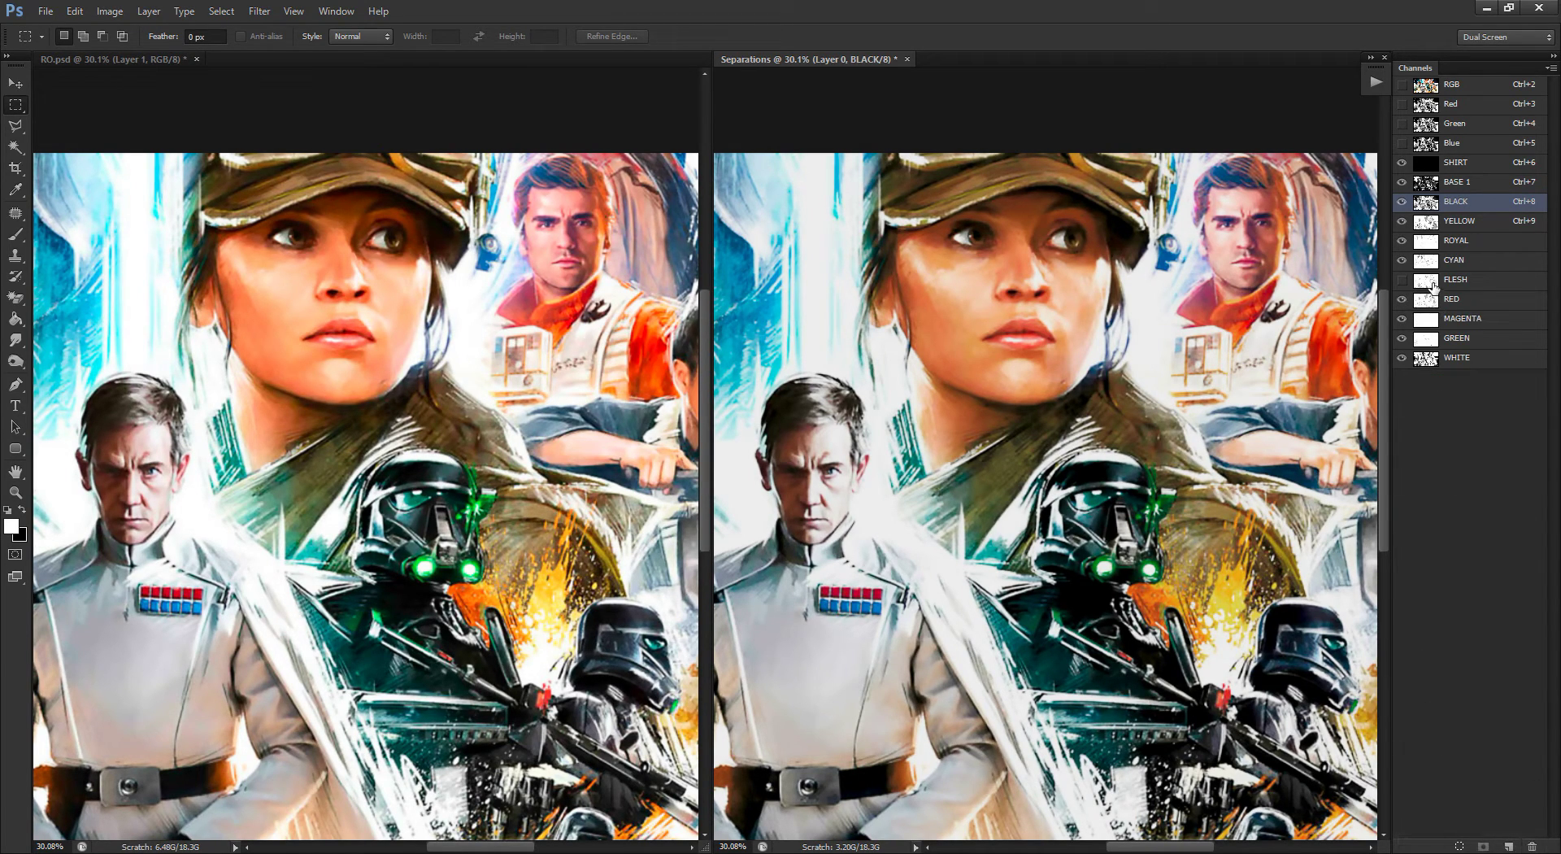
pyautogui.moveTo(1433, 280); pyautogui.dragTo(1535, 842)
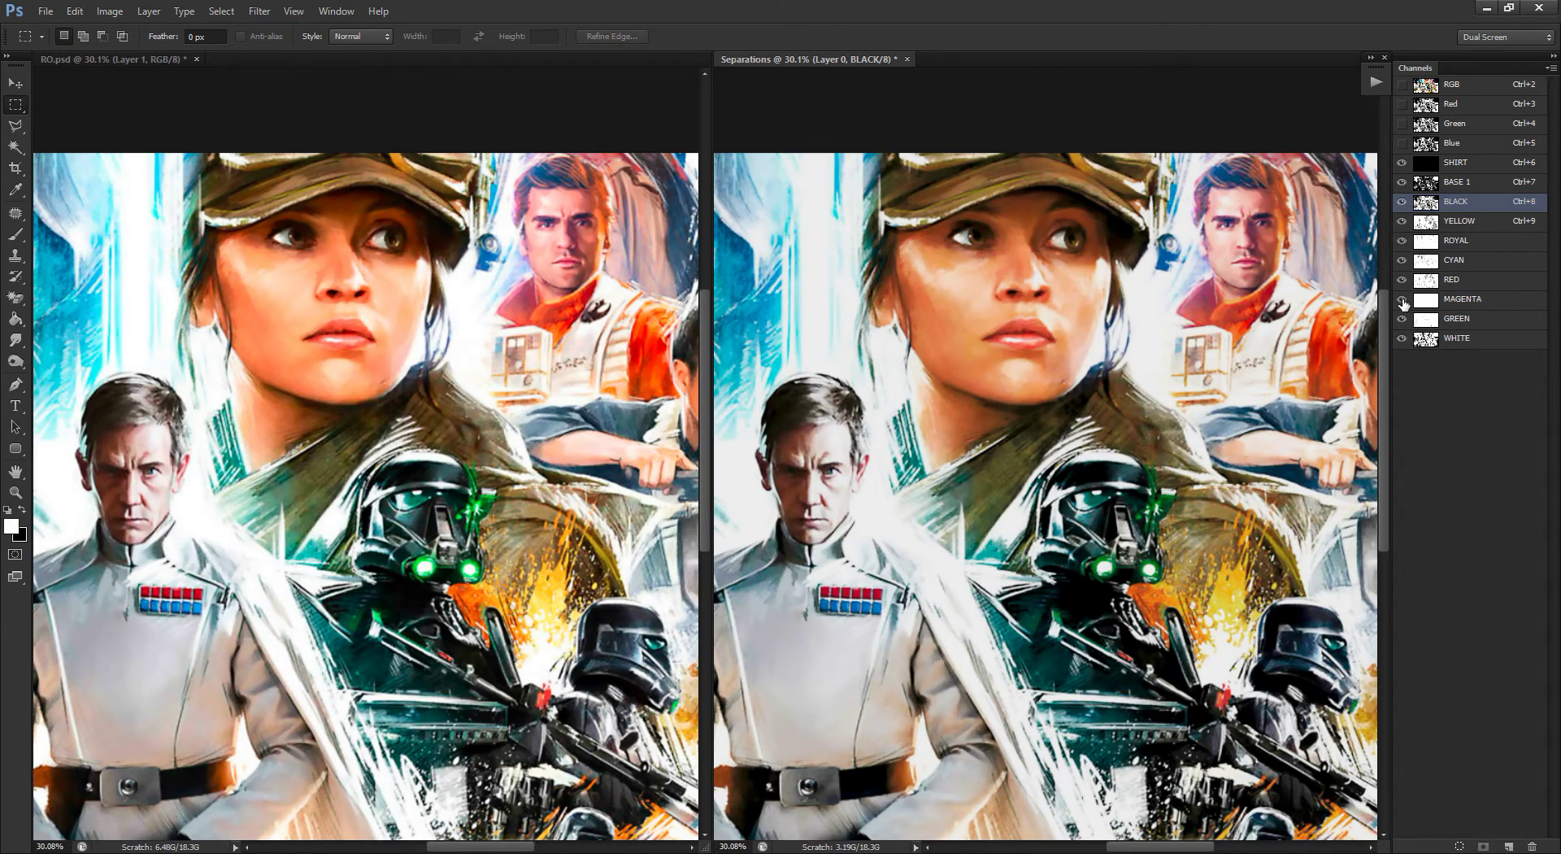
# Step: Match the original's view and briefly hide MAGENTA to check its contribution
pyautogui.moveTo(1011, 507)
pyautogui.mouseDown()
pyautogui.moveTo(1098, 458)
pyautogui.moveTo(1122, 529)
pyautogui.mouseUp()
pyautogui.scroll(3, 1147, 595)
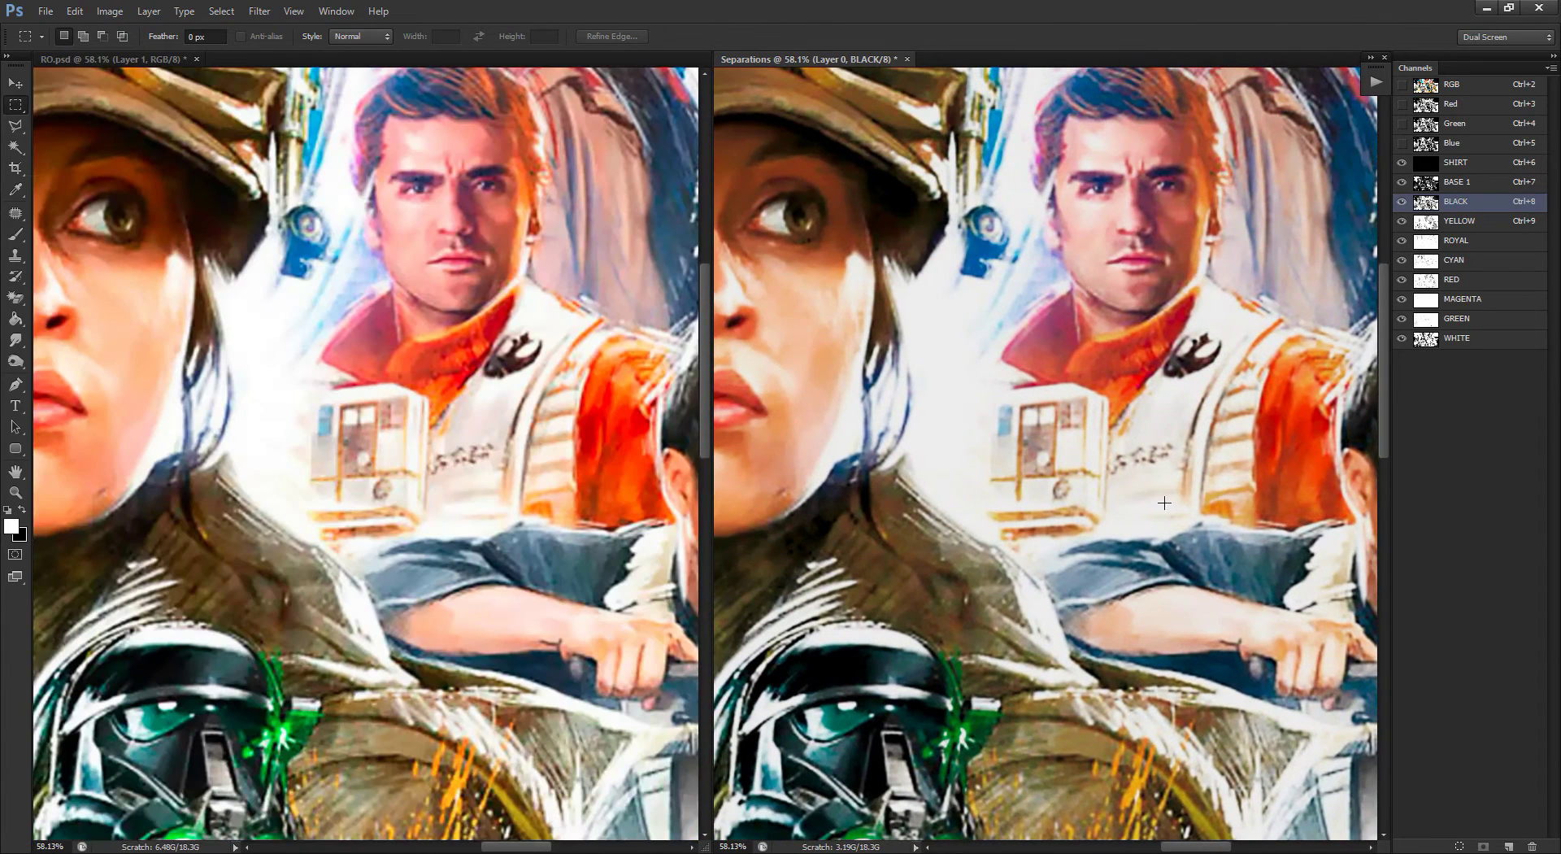
pyautogui.moveTo(1159, 480); pyautogui.dragTo(1155, 538)
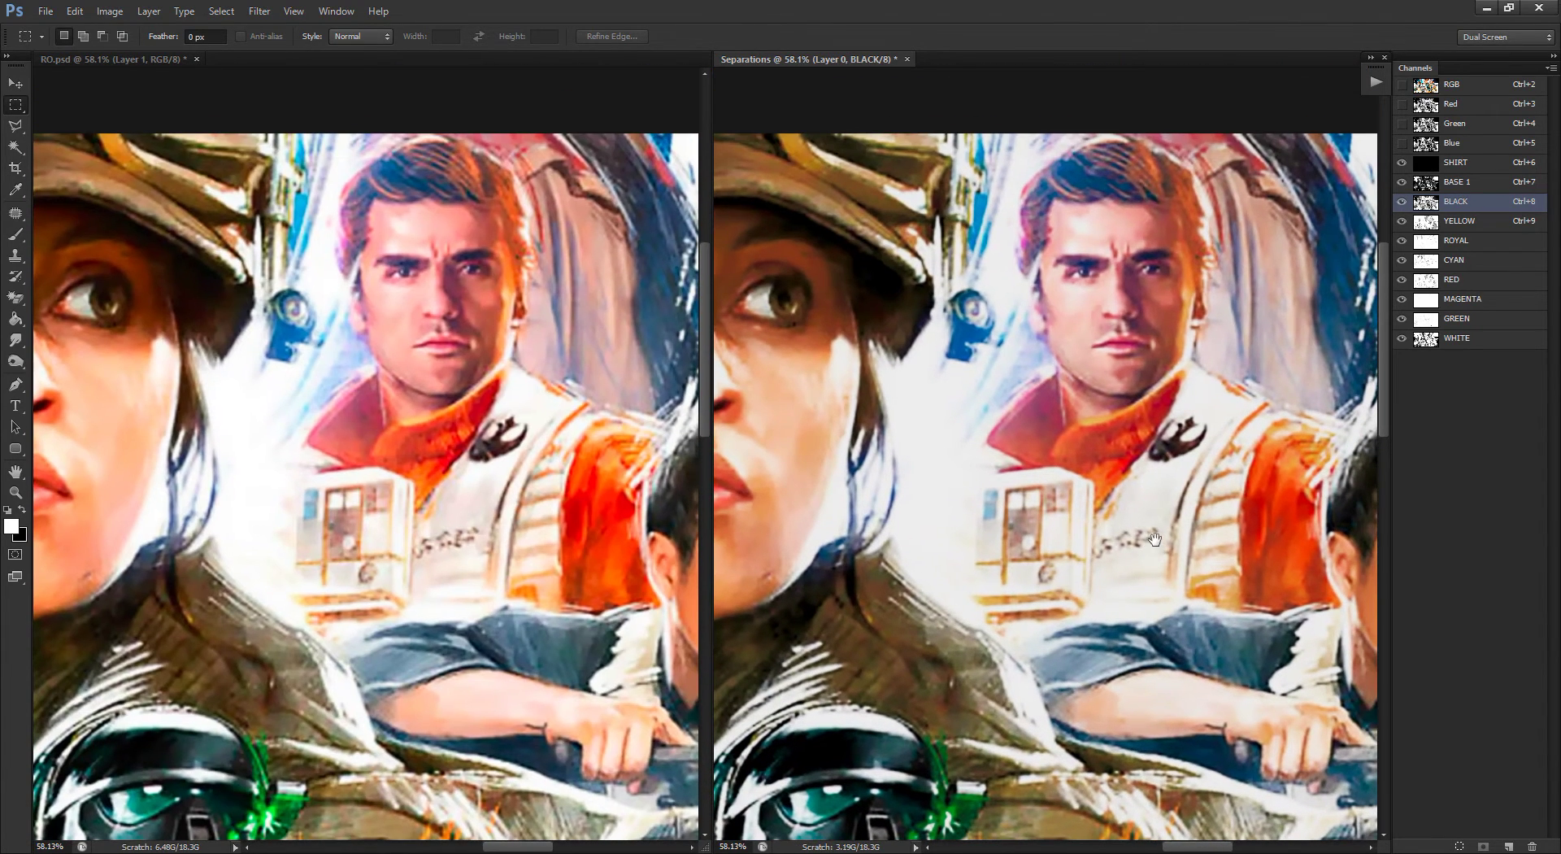
pyautogui.click(1403, 301)
pyautogui.click(1403, 299)
# Step: Hide MAGENTA and blend it into RED with Multiply at 65% opacity
pyautogui.click(1401, 301)
pyautogui.moveTo(1476, 280); pyautogui.dragTo(1438, 312)
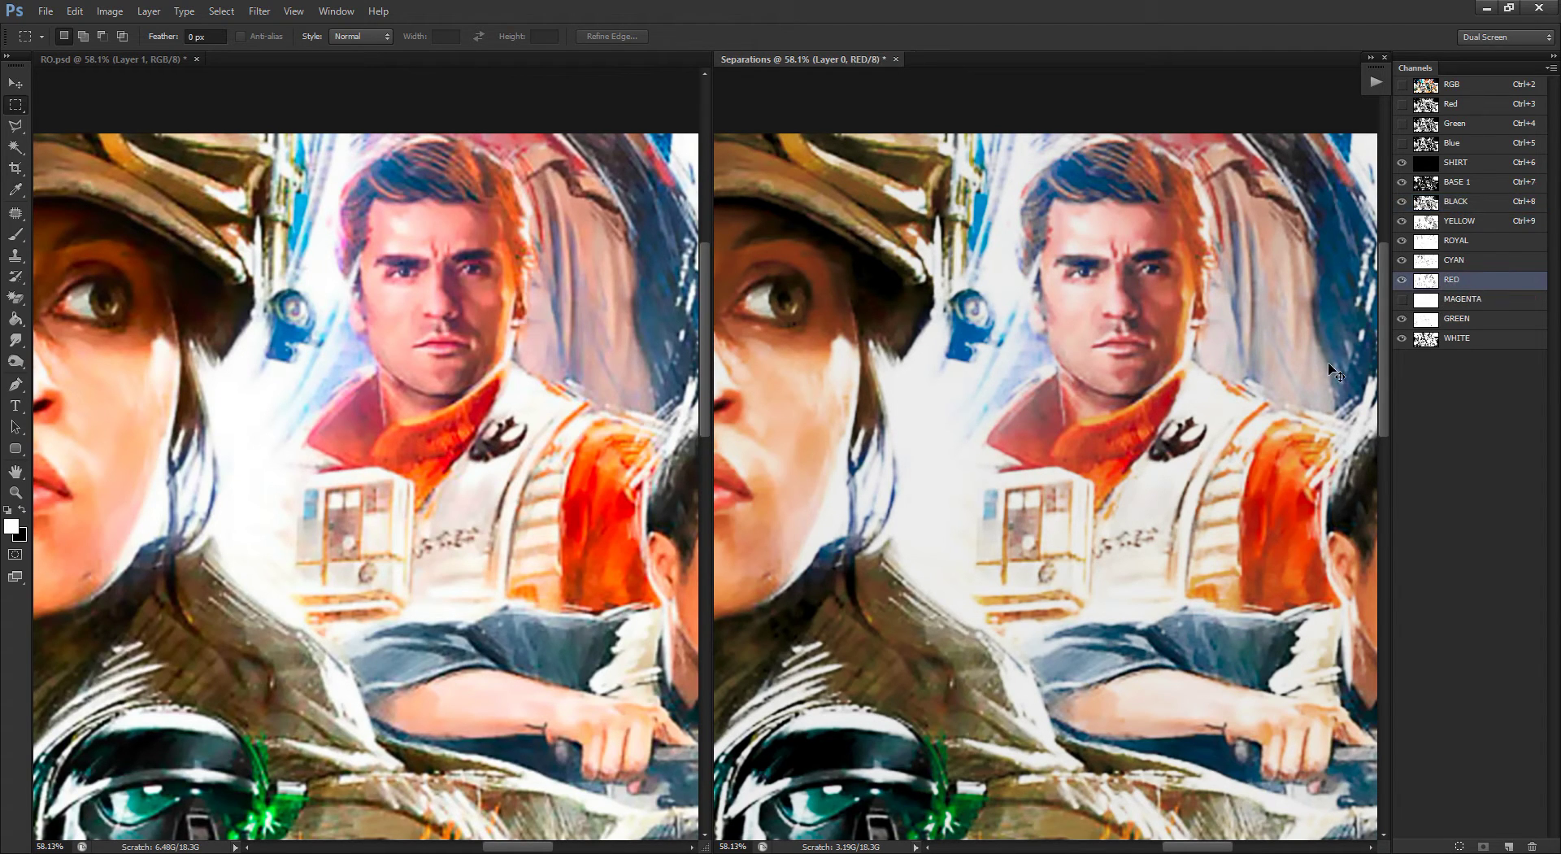
pyautogui.click(642, 379)
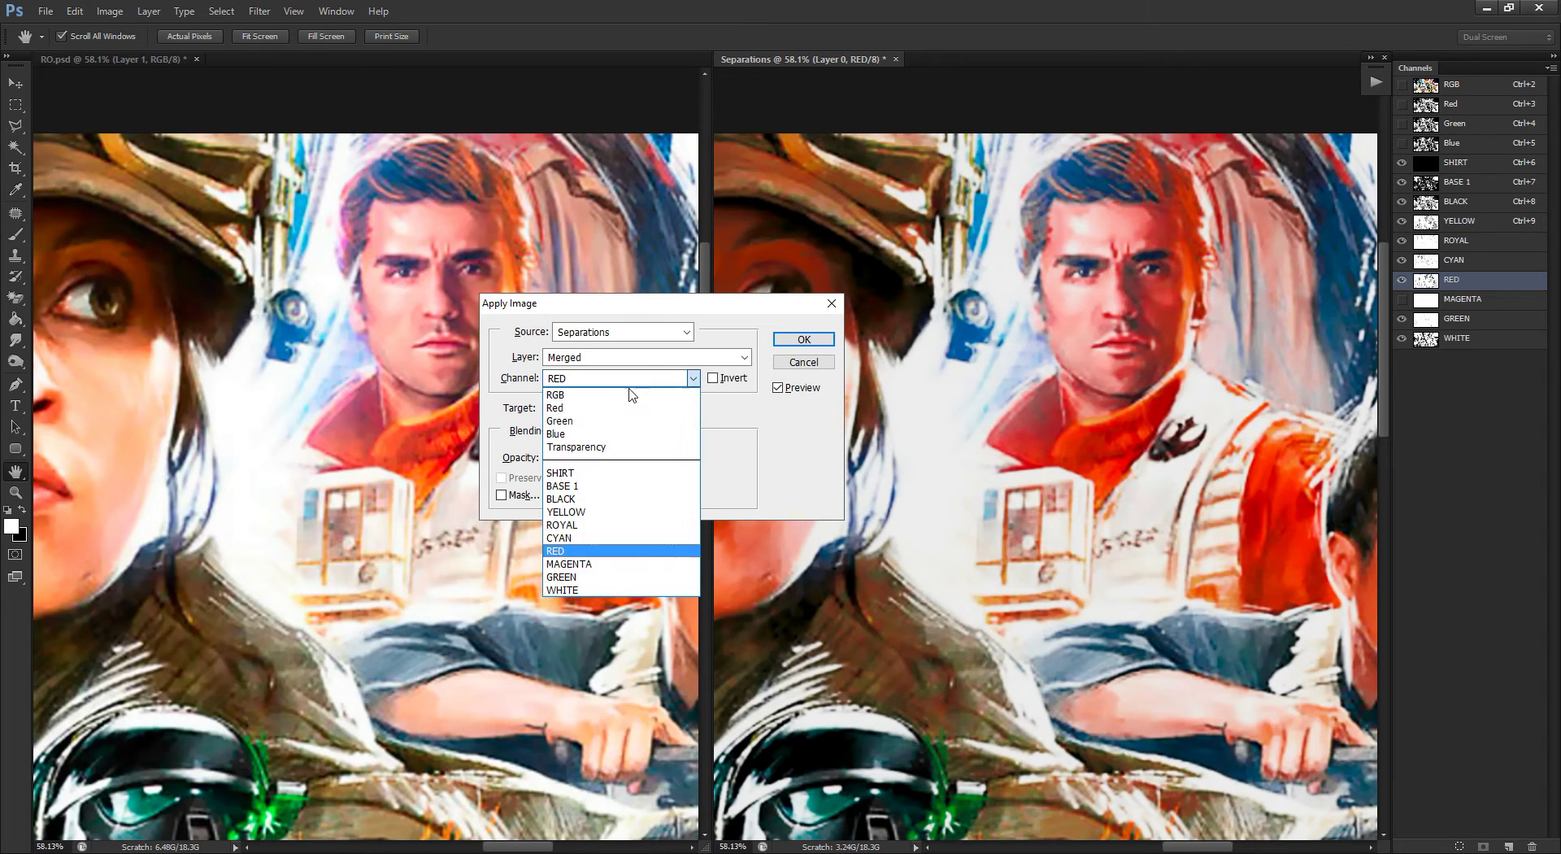
pyautogui.click(598, 565)
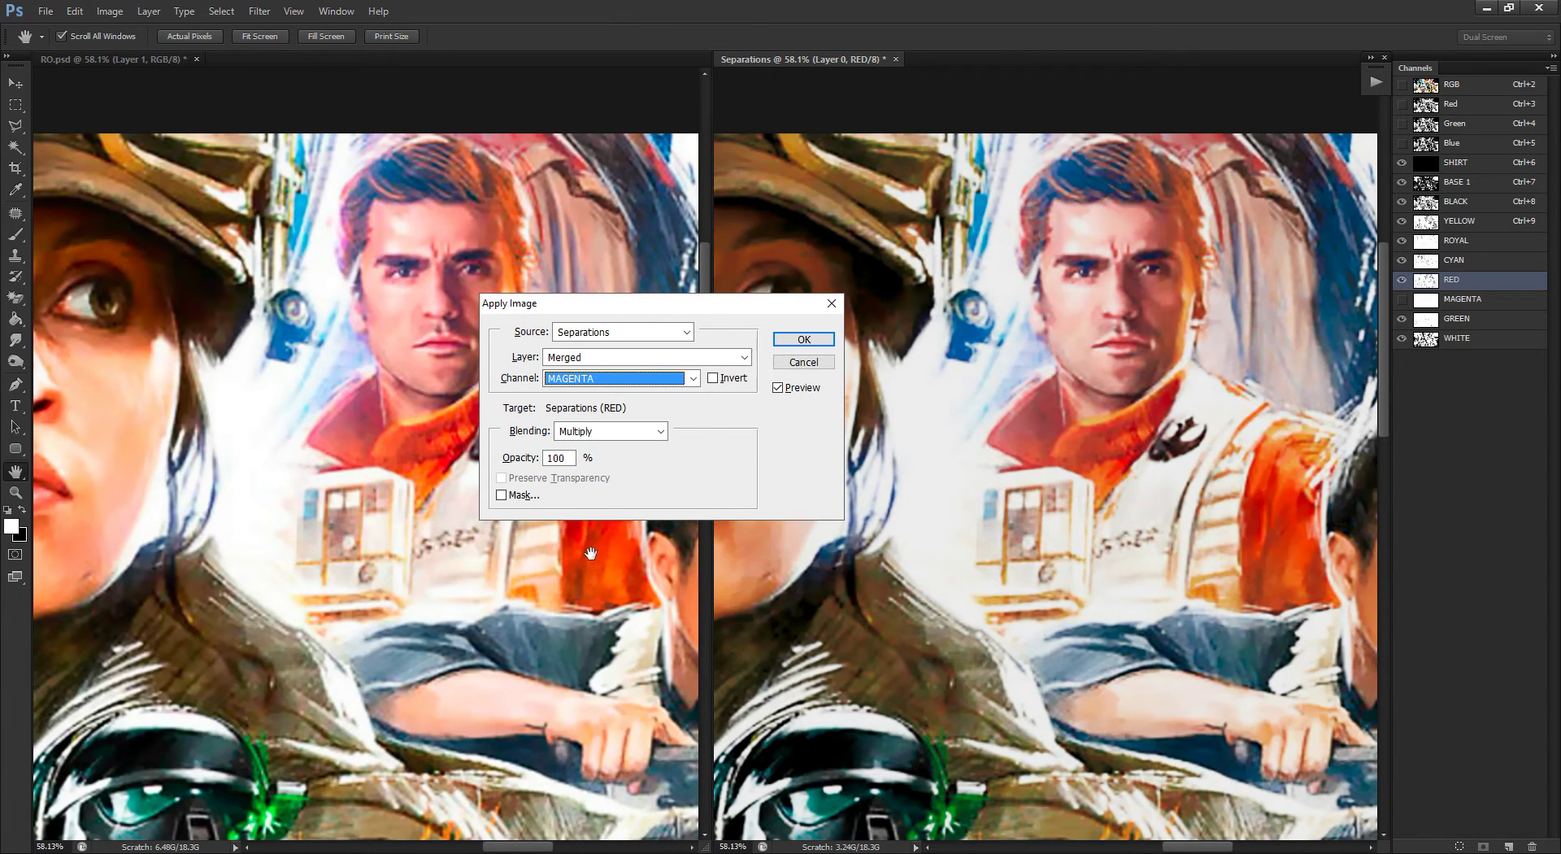
pyautogui.doubleClick(561, 458)
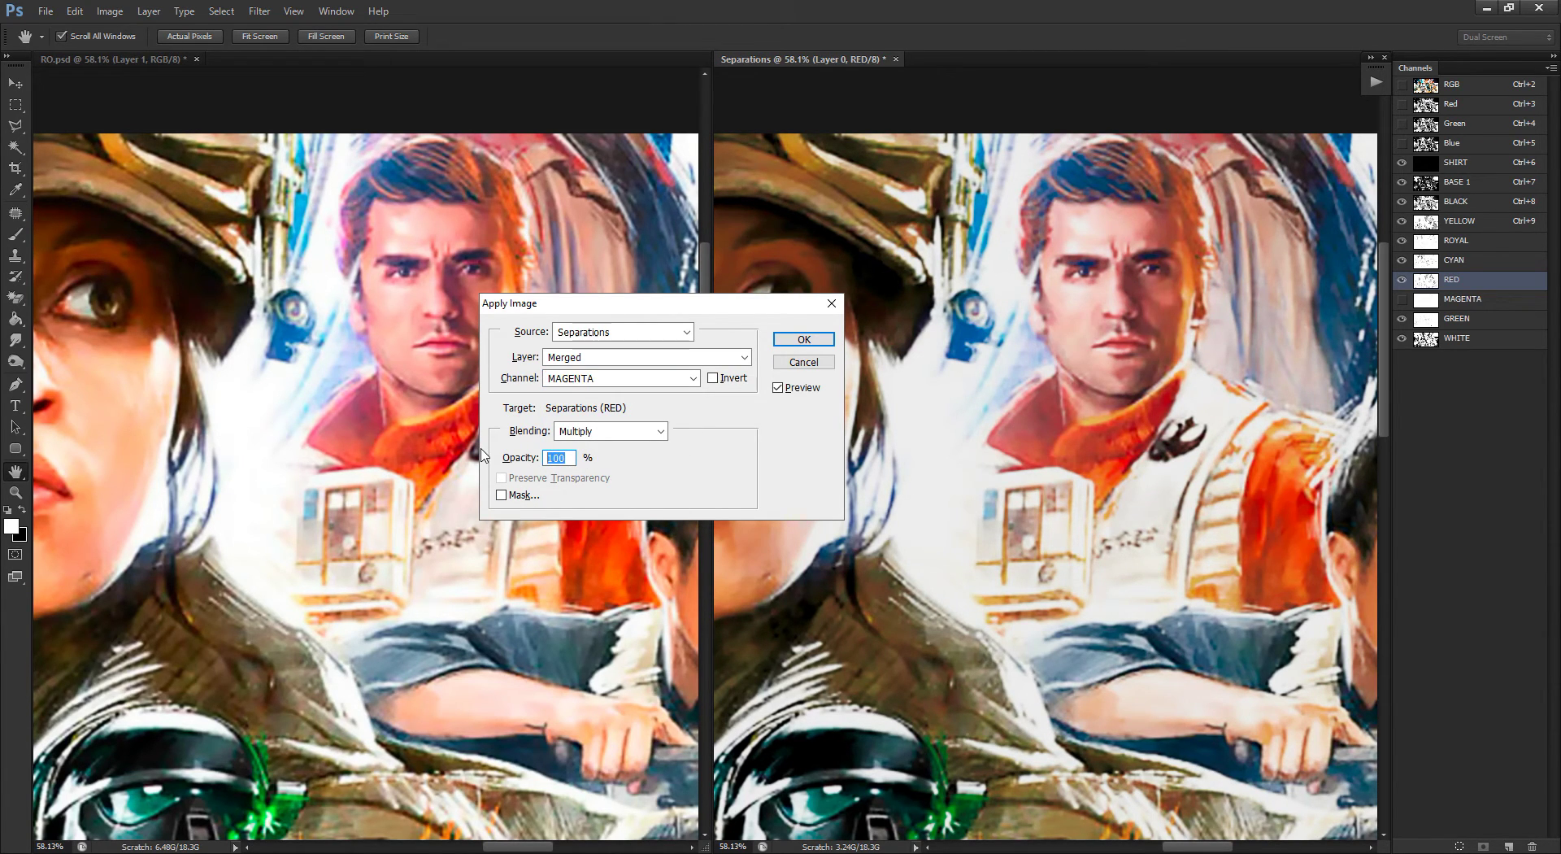
pyautogui.write('65')
pyautogui.press('Tab')
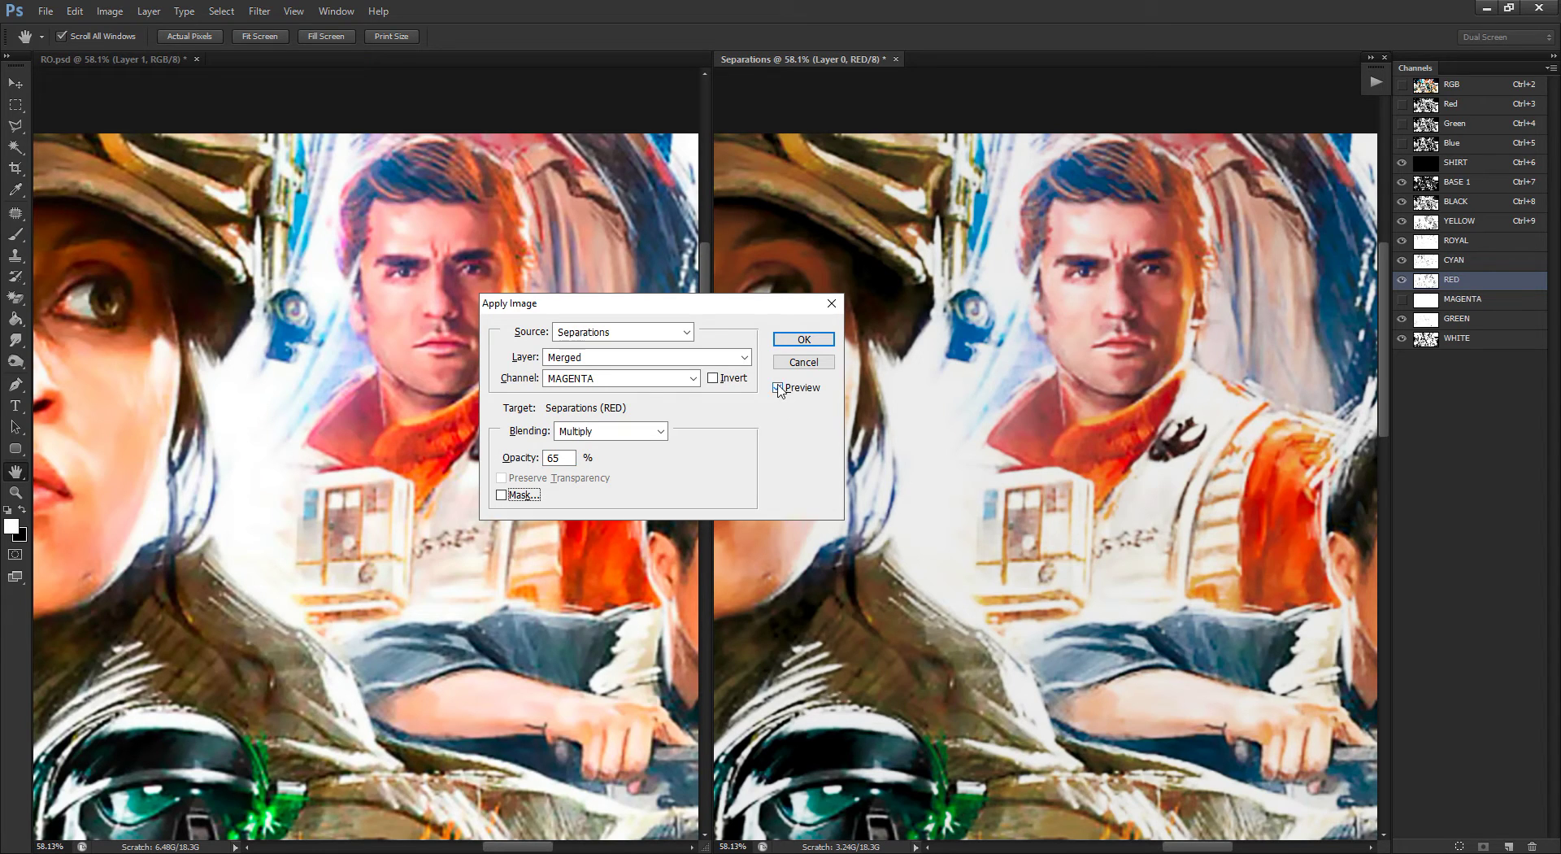
pyautogui.click(779, 388)
# Step: Apply the MAGENTA blend to RED and delete the MAGENTA channel
pyautogui.click(809, 340)
pyautogui.press('m')
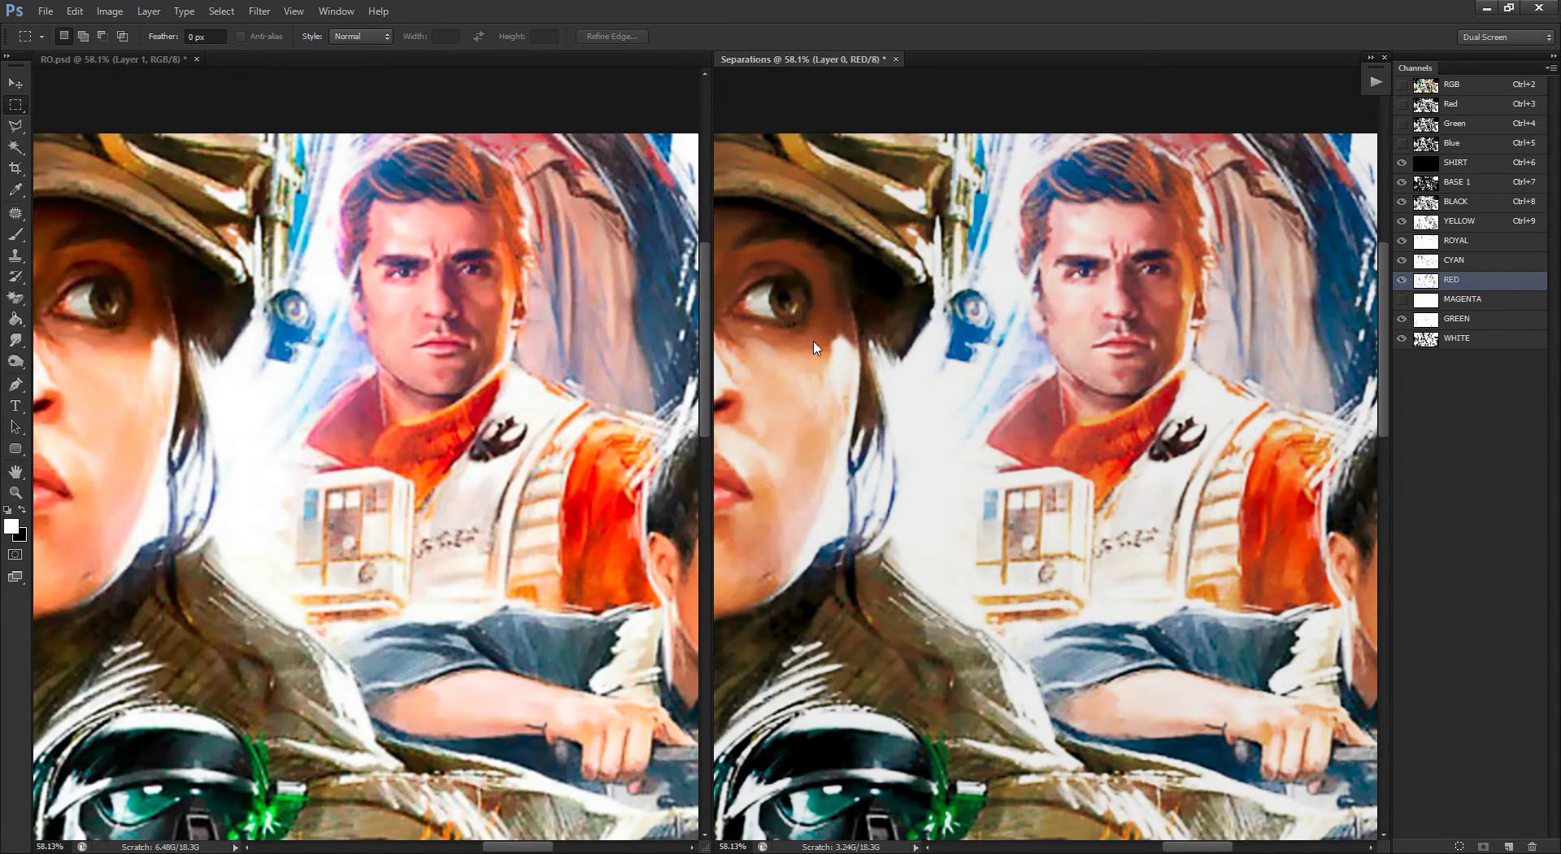
pyautogui.moveTo(1438, 305); pyautogui.dragTo(1532, 846)
# Step: Zoom out to match the original and hide the GREEN channel after checking it
pyautogui.scroll(-3, 1364, 787)
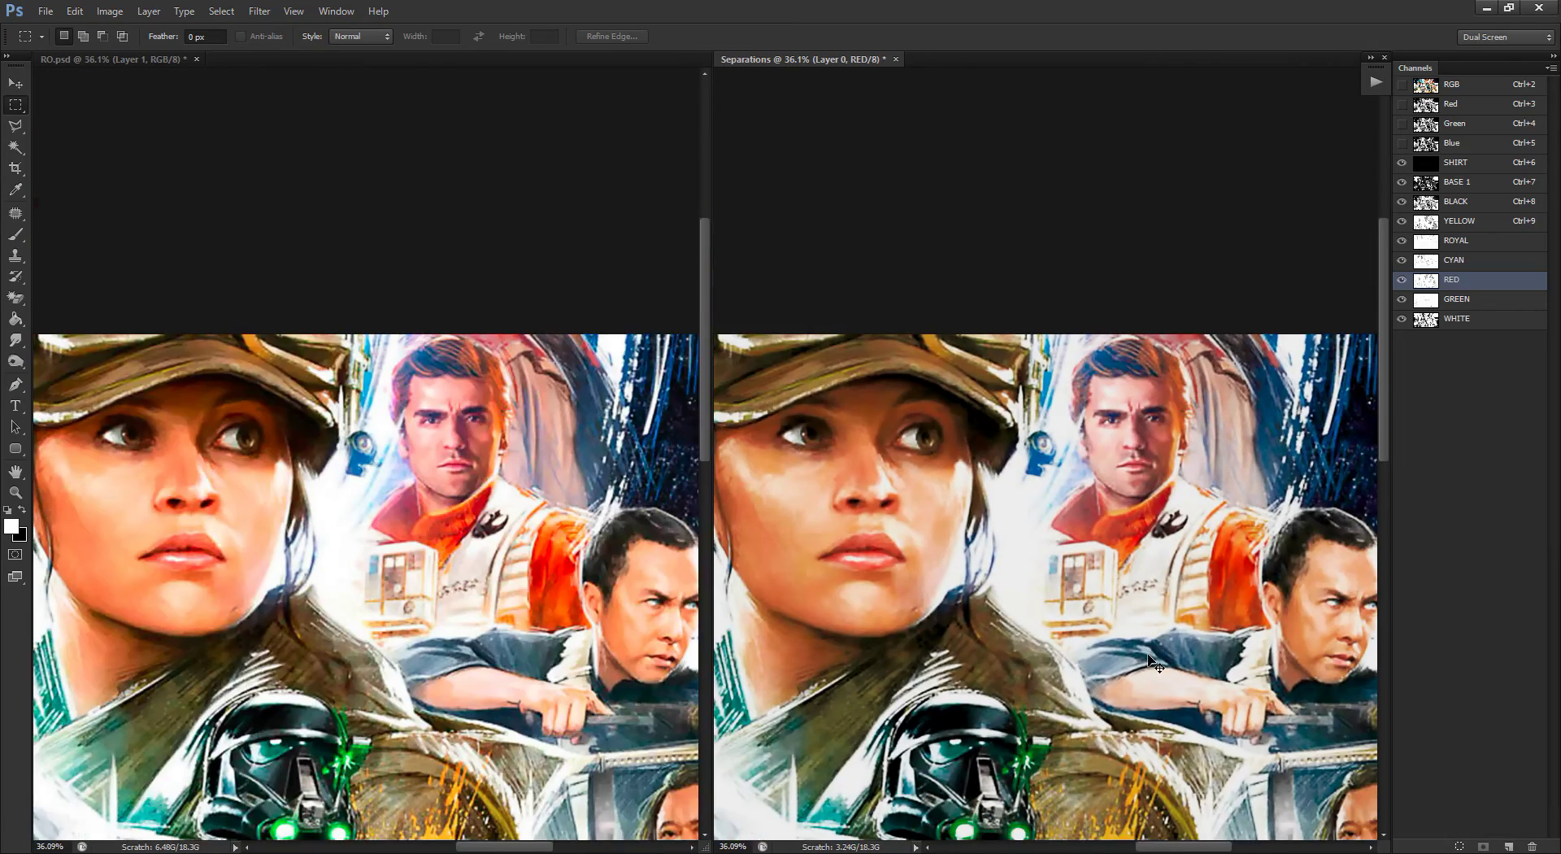
pyautogui.moveTo(1147, 667)
pyautogui.mouseDown()
pyautogui.moveTo(1123, 370)
pyautogui.moveTo(1308, 288)
pyautogui.mouseUp()
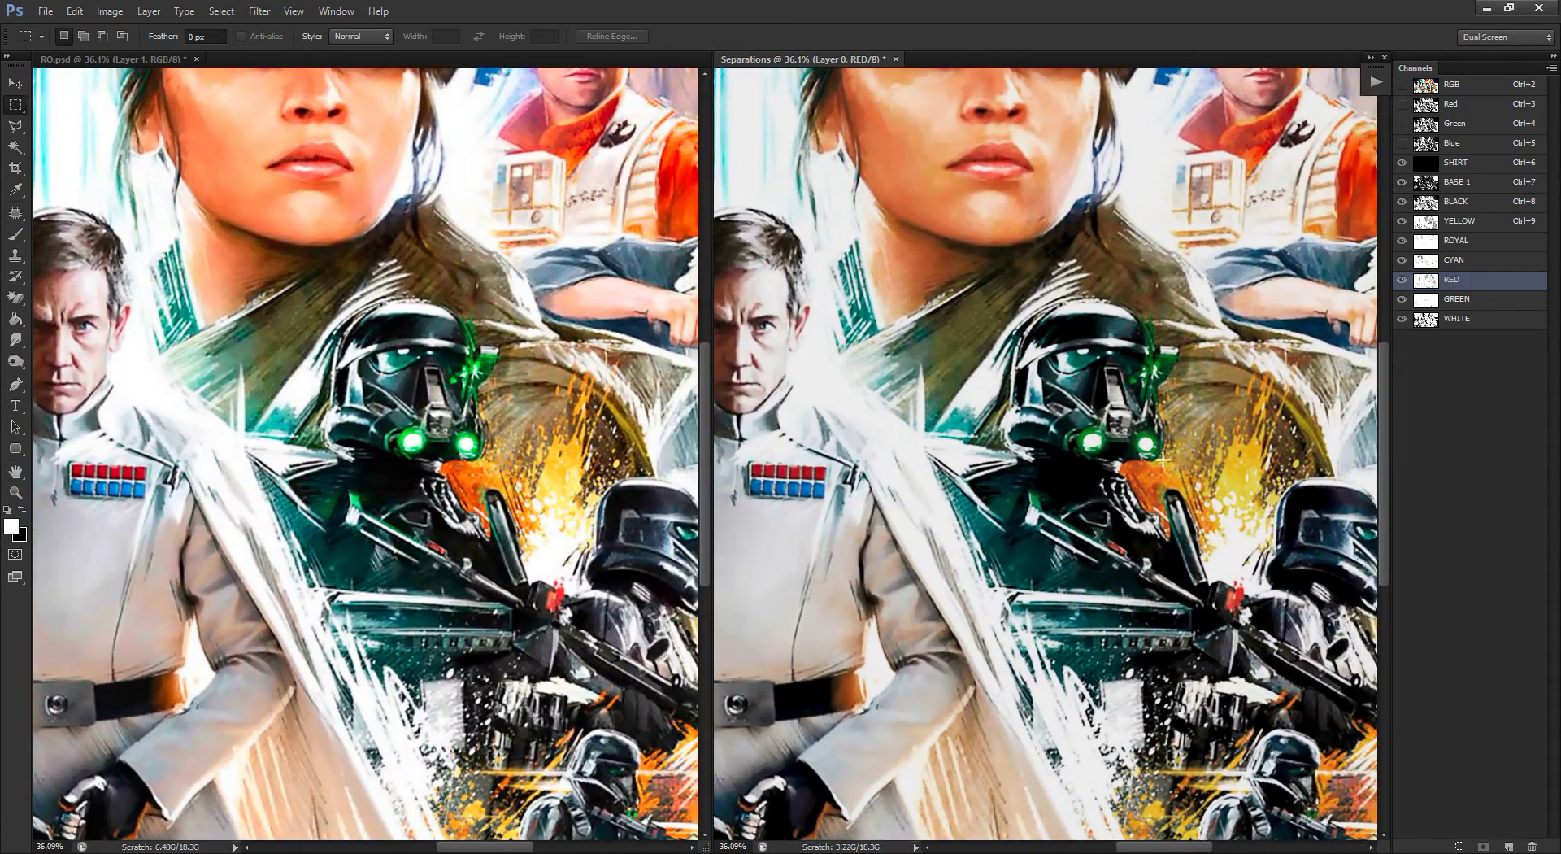
pyautogui.scroll(2, 1156, 470)
pyautogui.moveTo(1155, 470); pyautogui.dragTo(1129, 501)
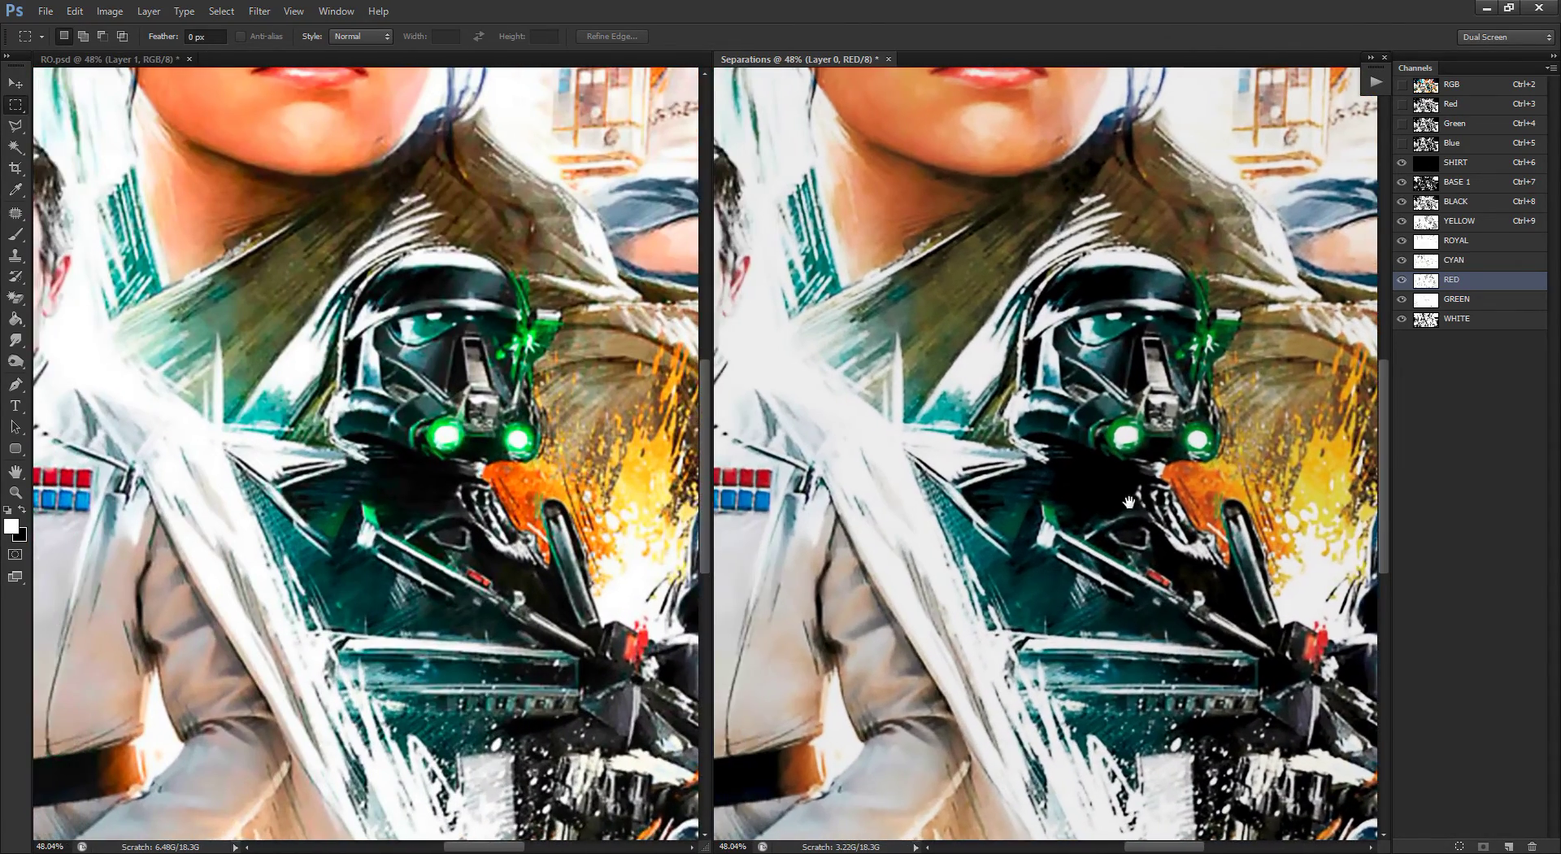
pyautogui.click(1402, 300)
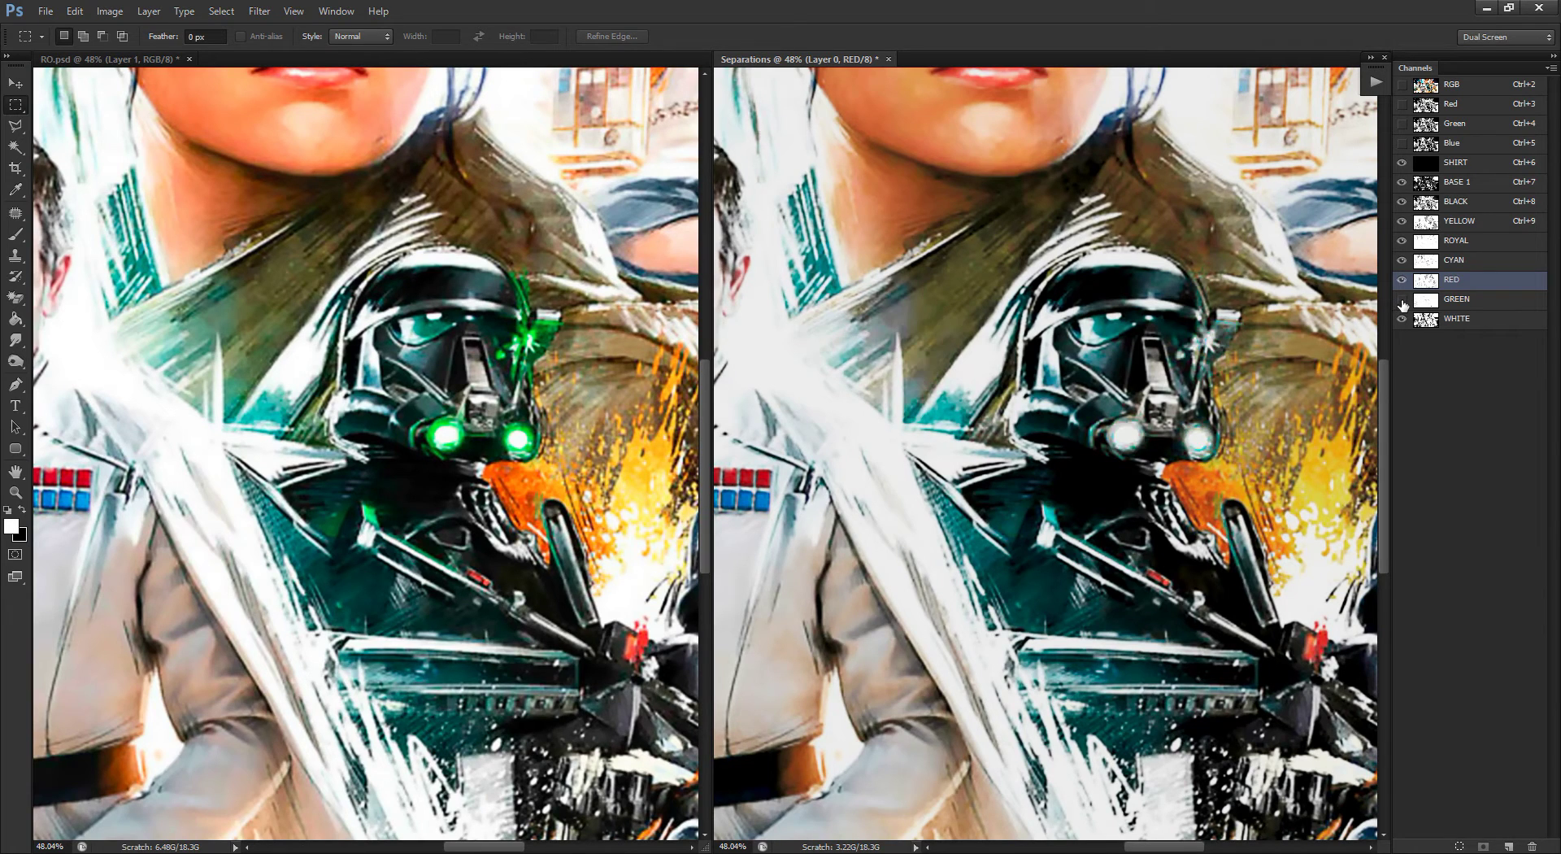
pyautogui.click(1402, 300)
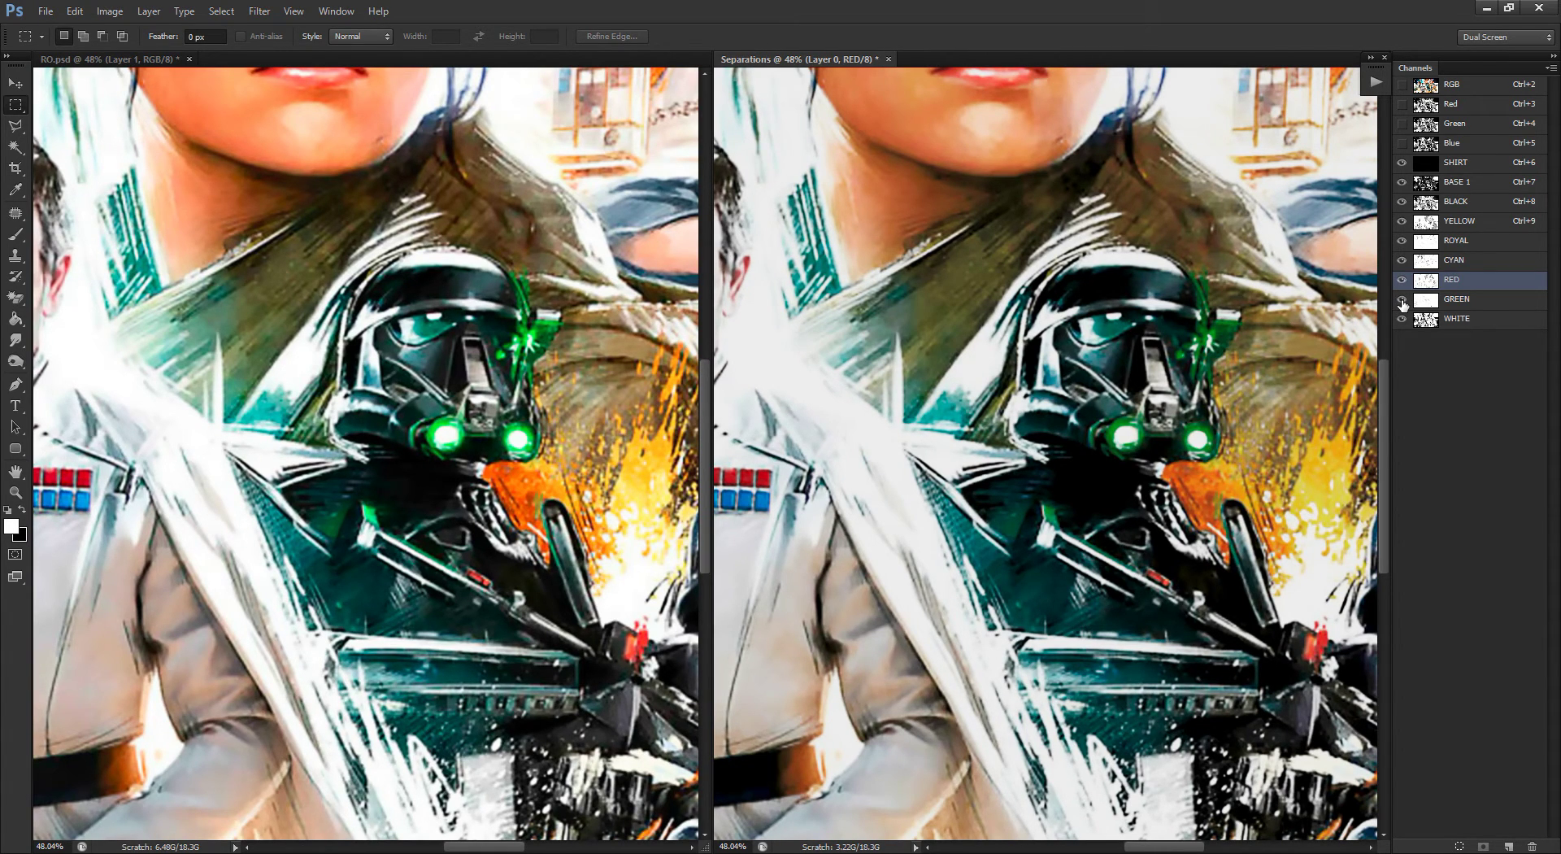
pyautogui.click(1402, 300)
# Step: Multiply the GREEN channel into YELLOW at 65% opacity with preview on
pyautogui.click(1472, 222)
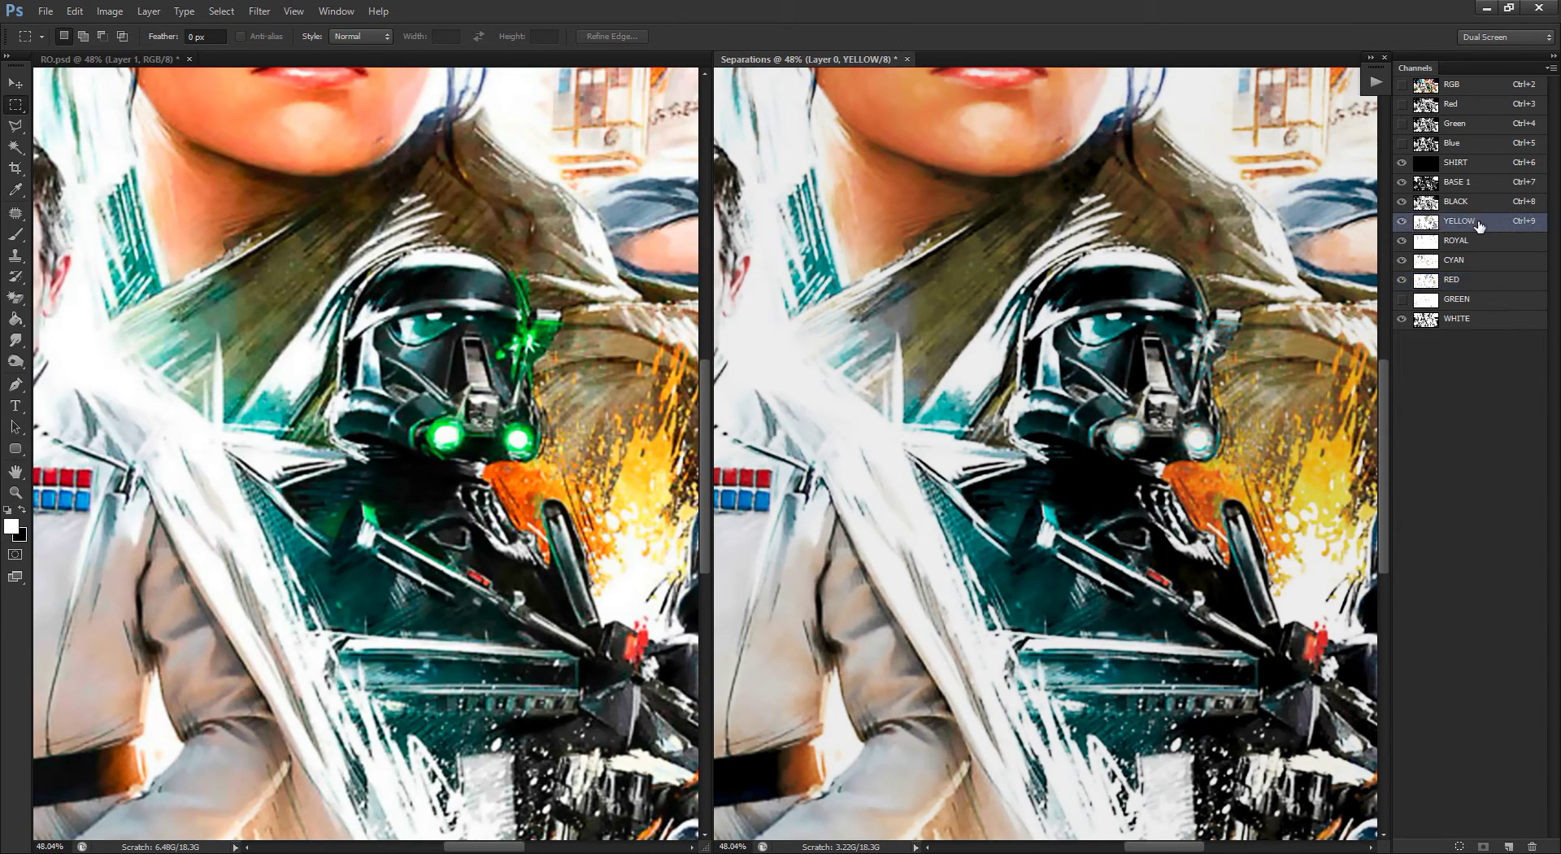
pyautogui.hotkey('ctrl', 'alt', 'shift', 'a')
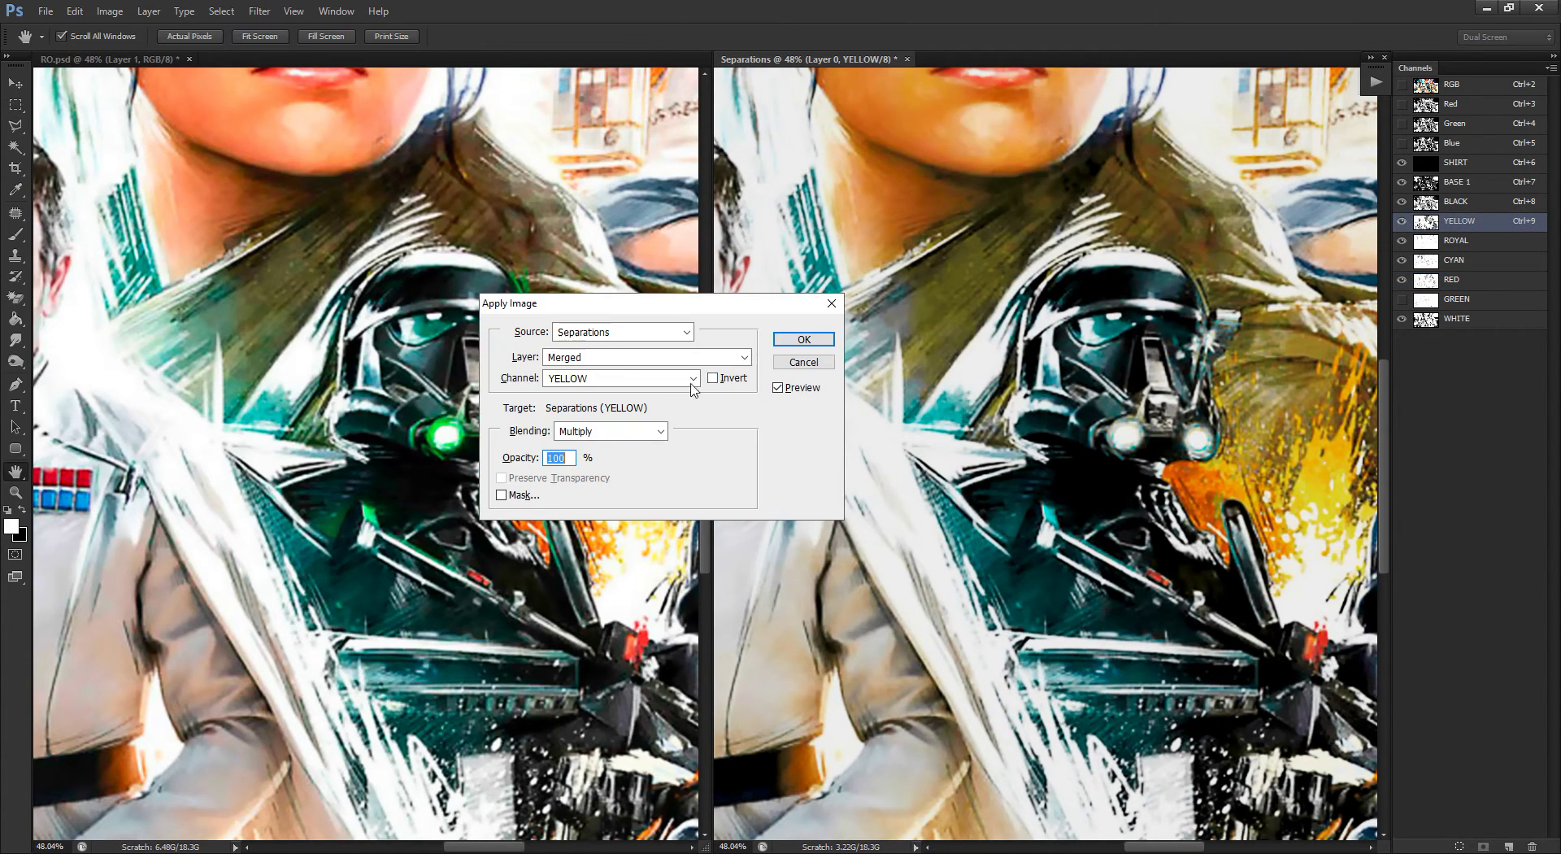
pyautogui.click(634, 379)
pyautogui.click(561, 563)
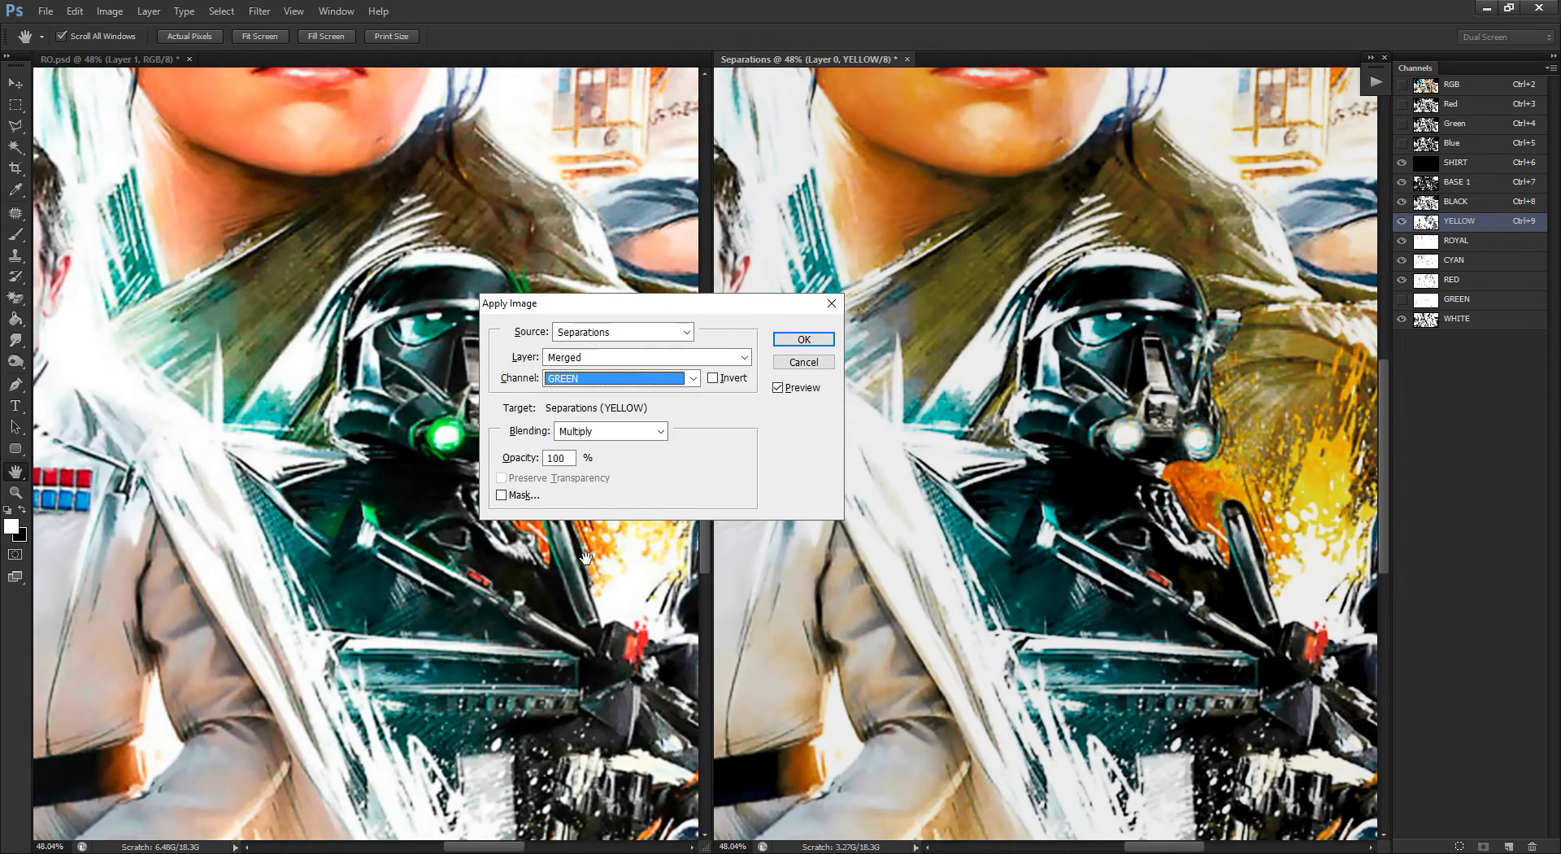
pyautogui.click(567, 460)
pyautogui.write('65')
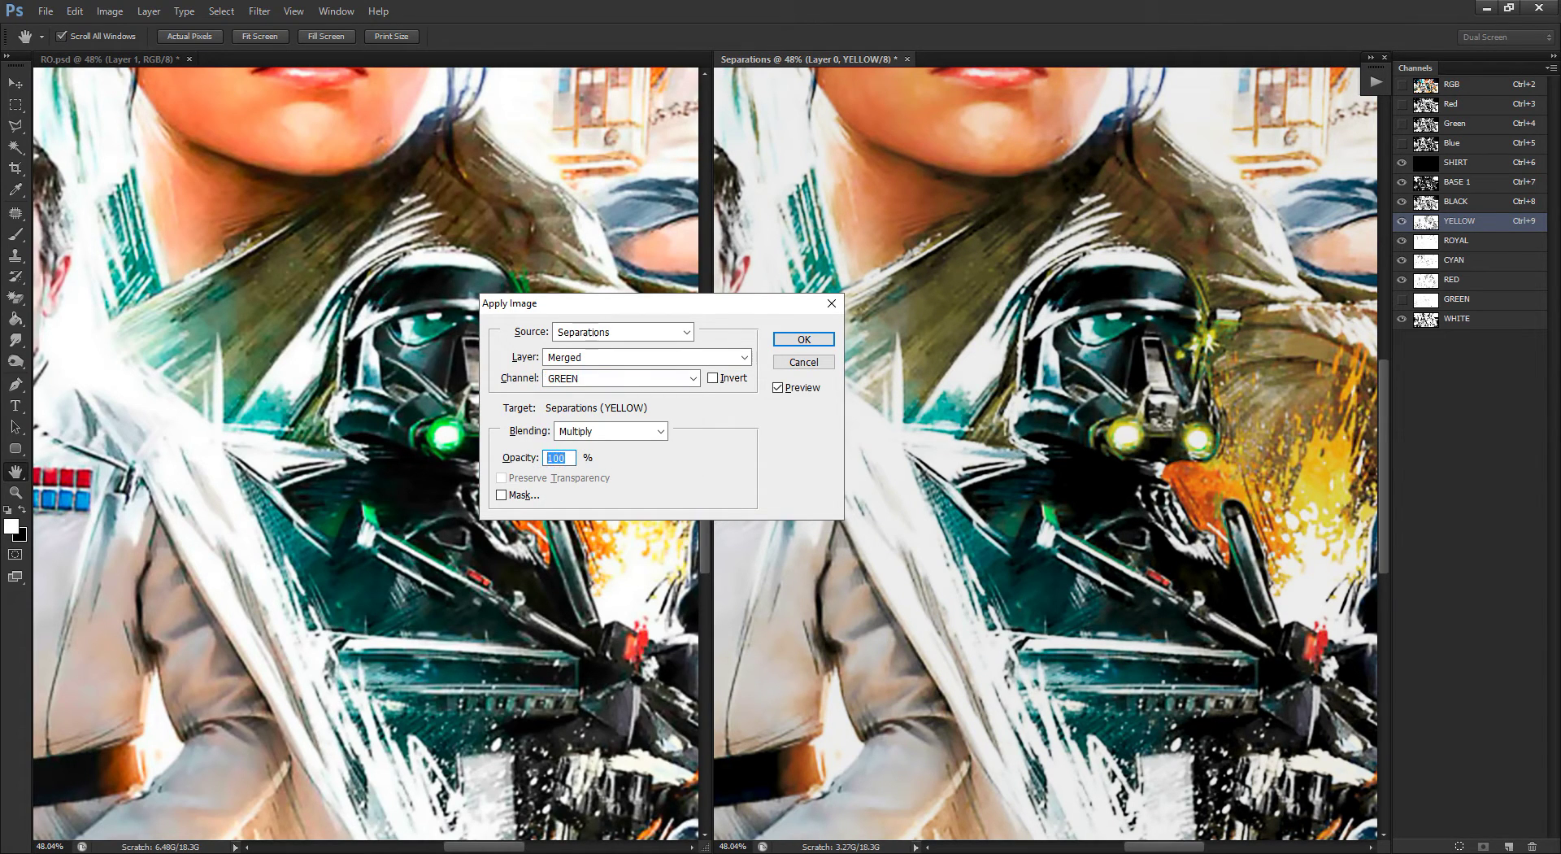
pyautogui.click(778, 388)
pyautogui.click(777, 388)
pyautogui.click(777, 388)
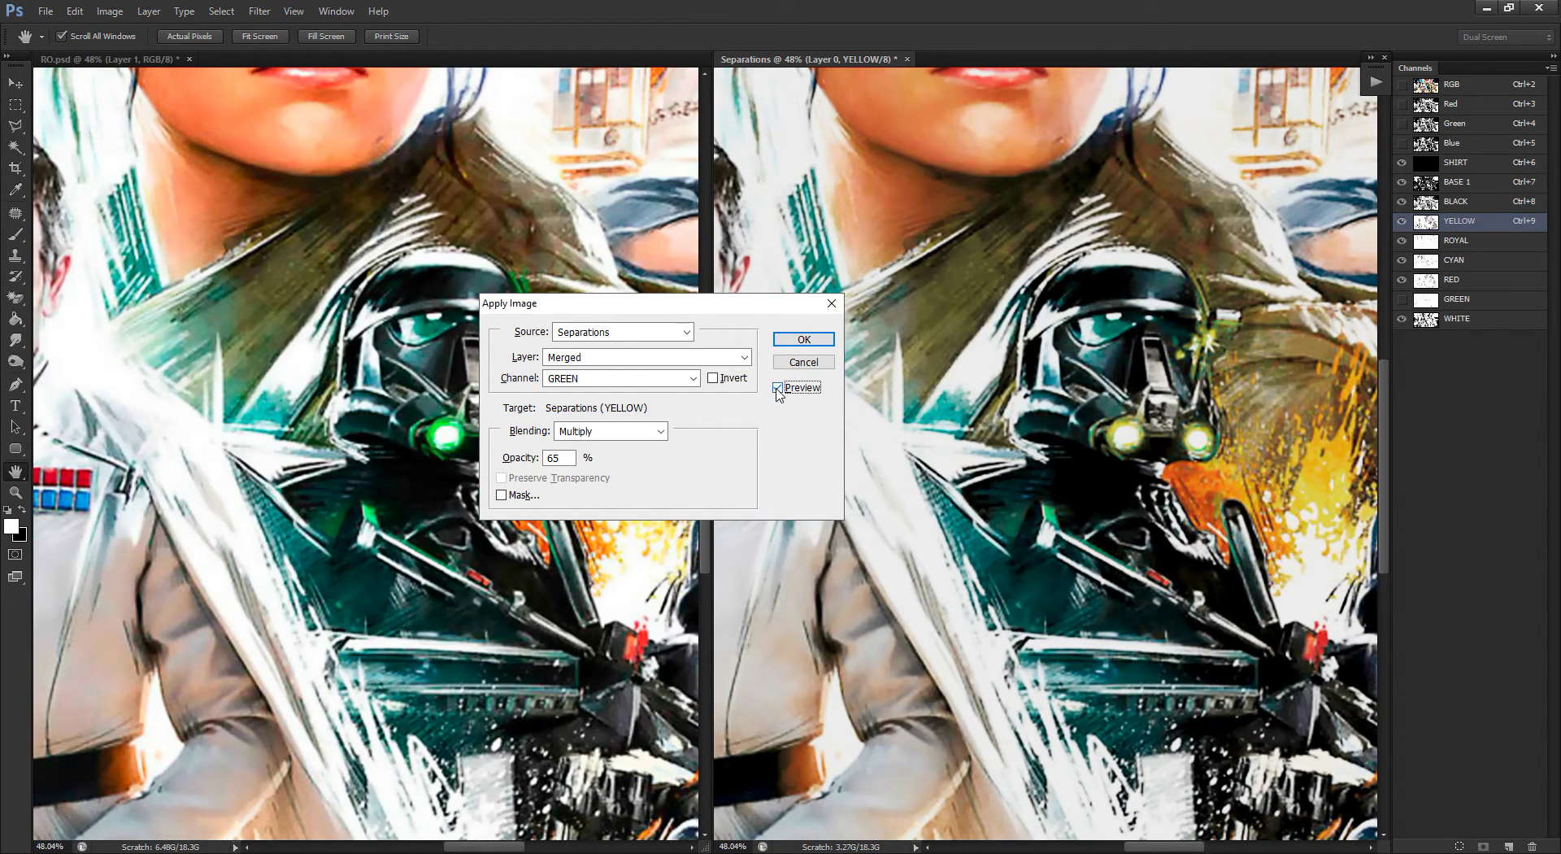
pyautogui.click(804, 348)
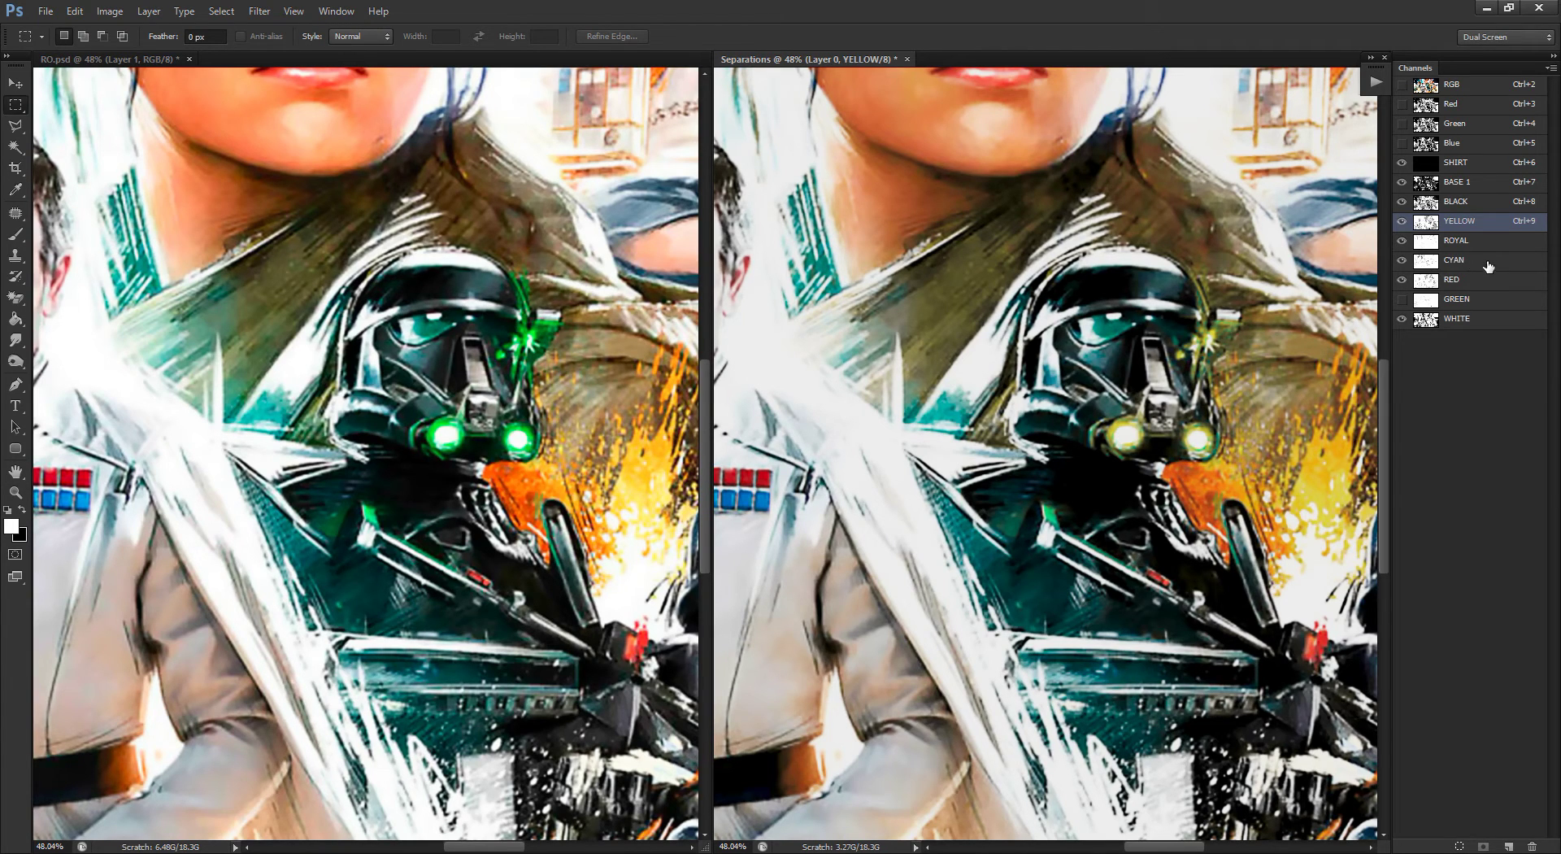
# Step: Apply Image onto the CYAN channel: GREEN source, Multiply blend, 60% opacity, with preview compared
pyautogui.click(1462, 261)
pyautogui.hotkey('ctrl', 'alt', 'shift', 'a')
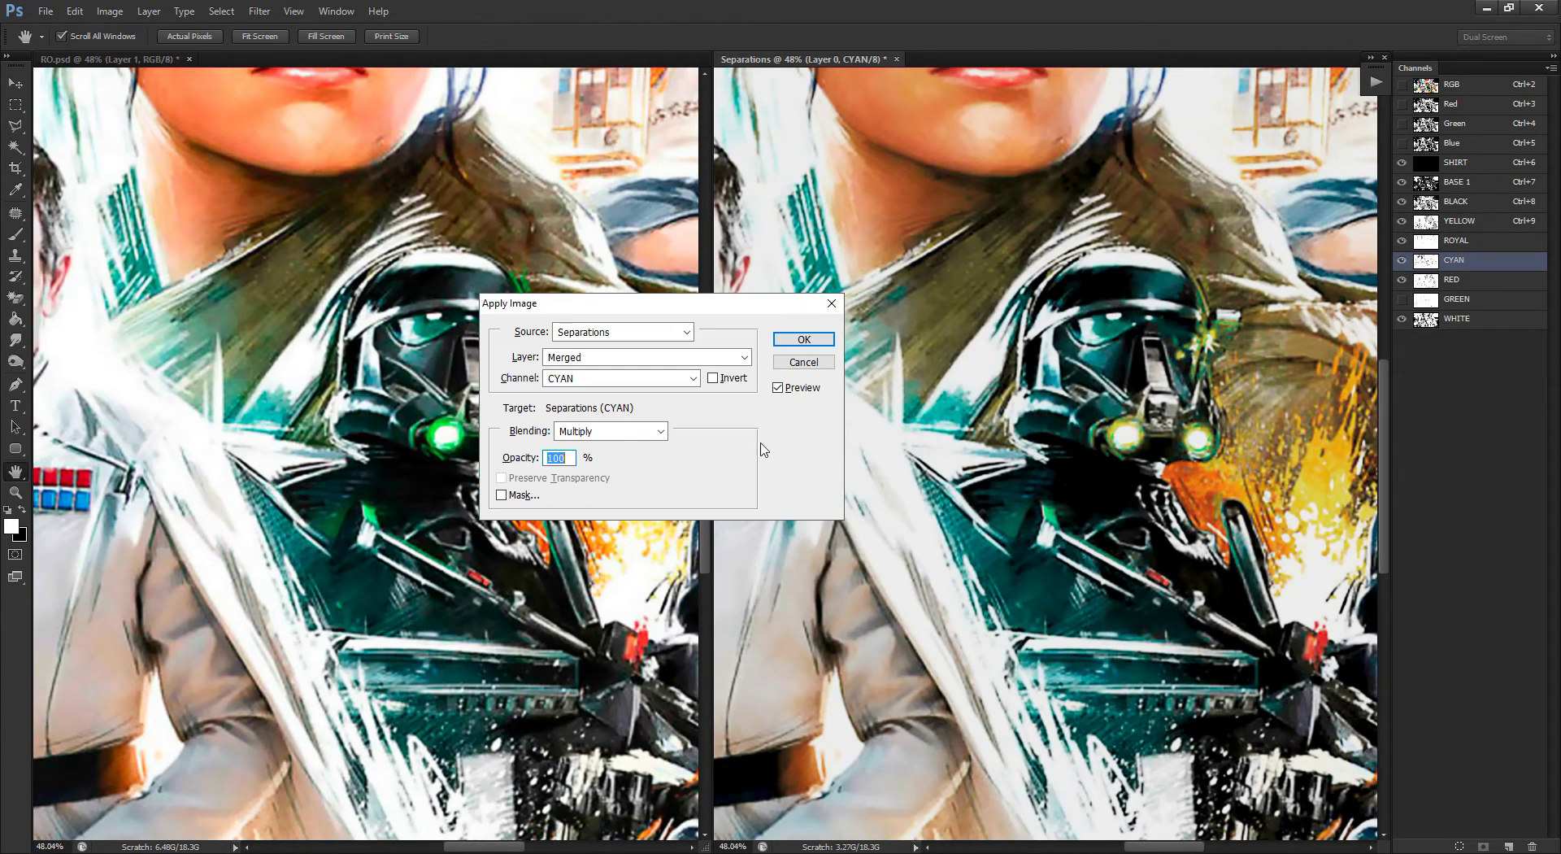
pyautogui.click(650, 378)
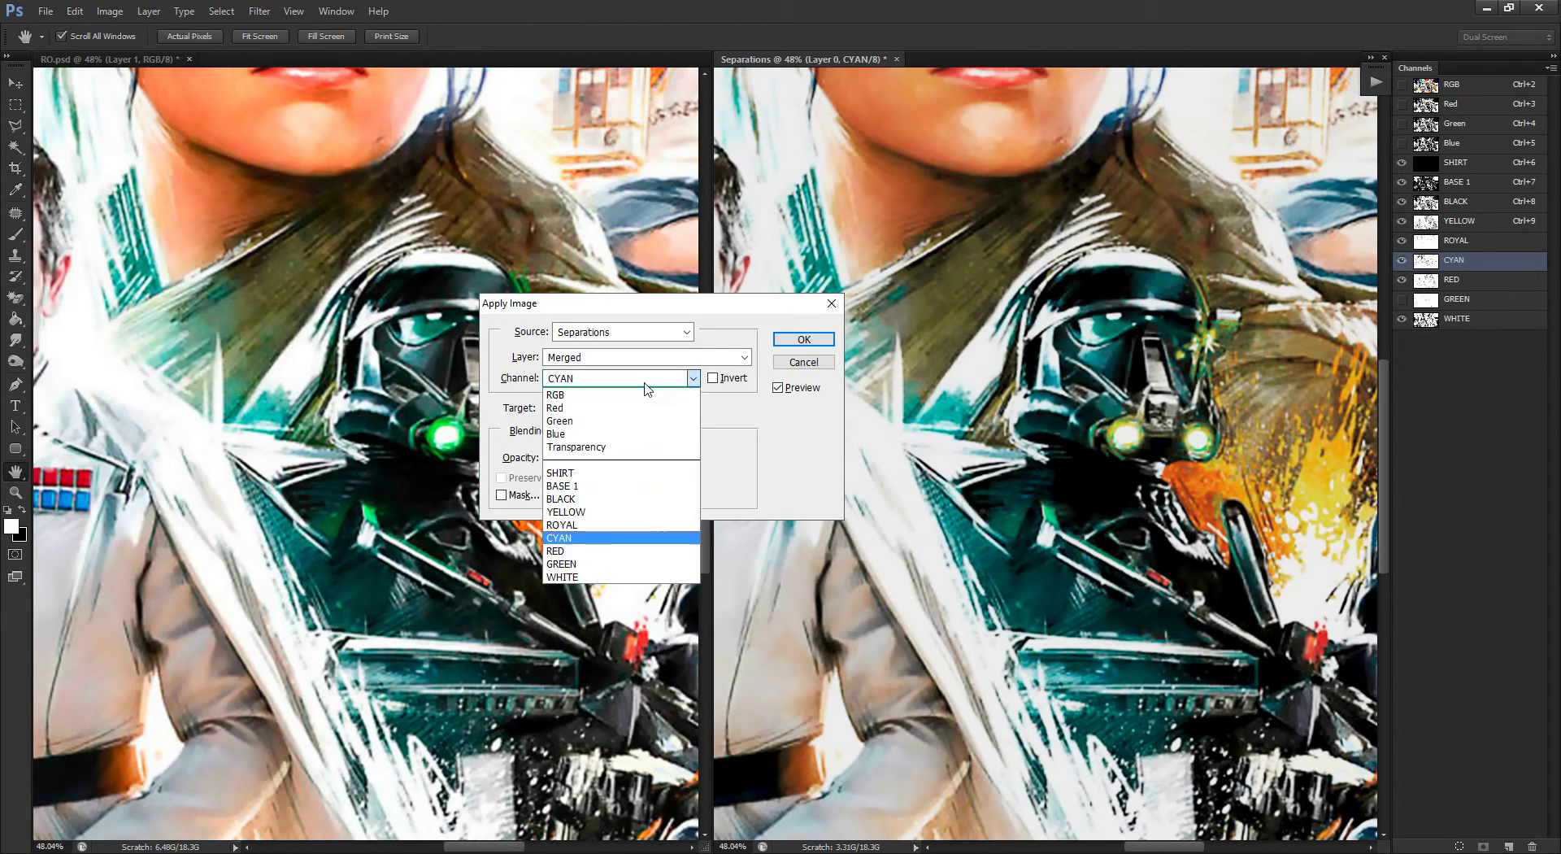
pyautogui.click(585, 564)
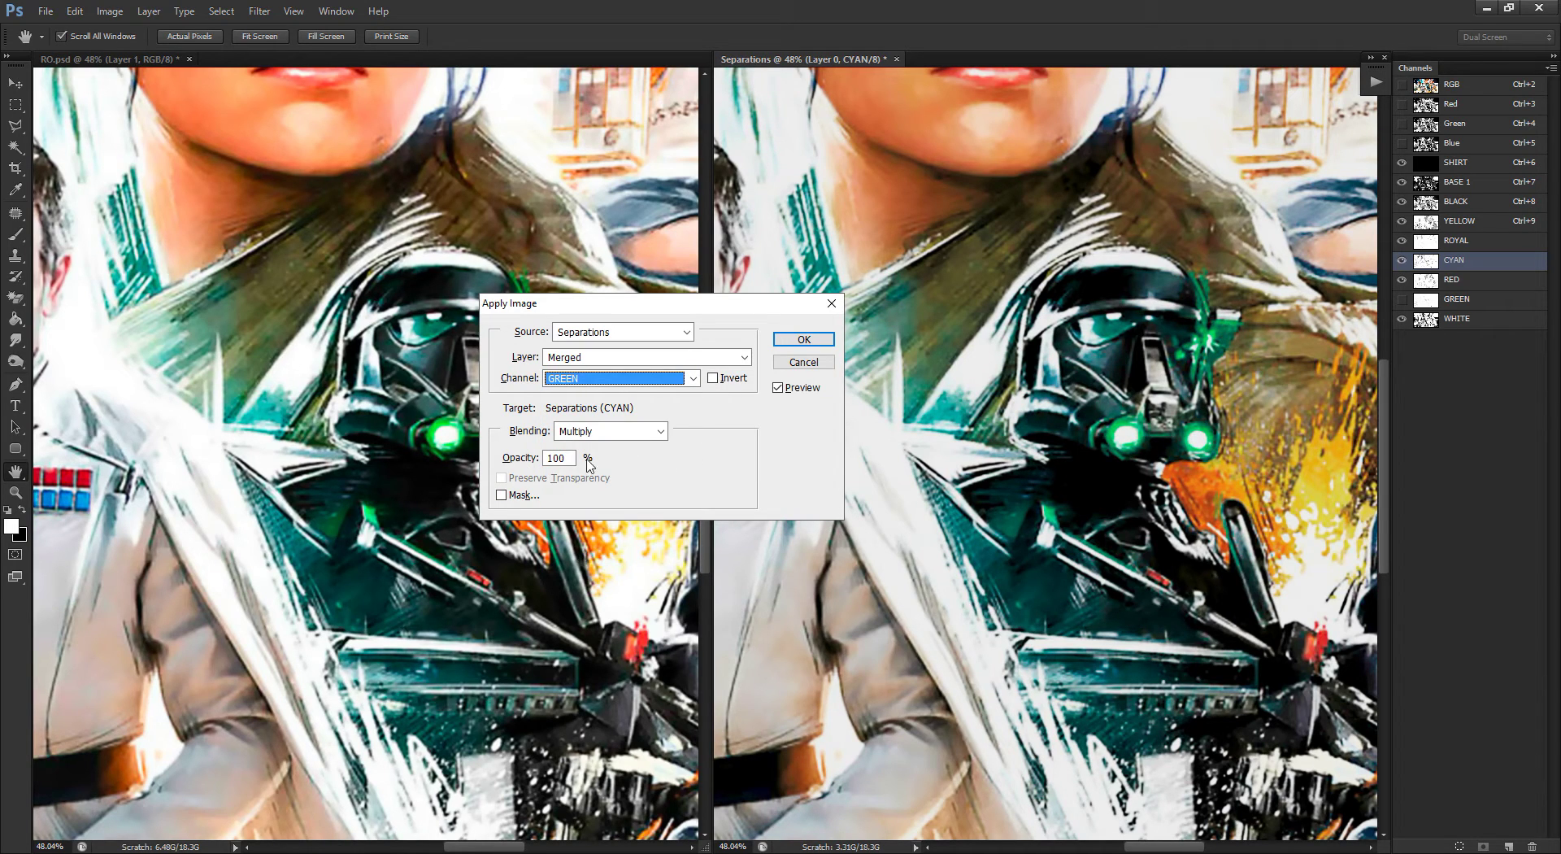
pyautogui.doubleClick(560, 457)
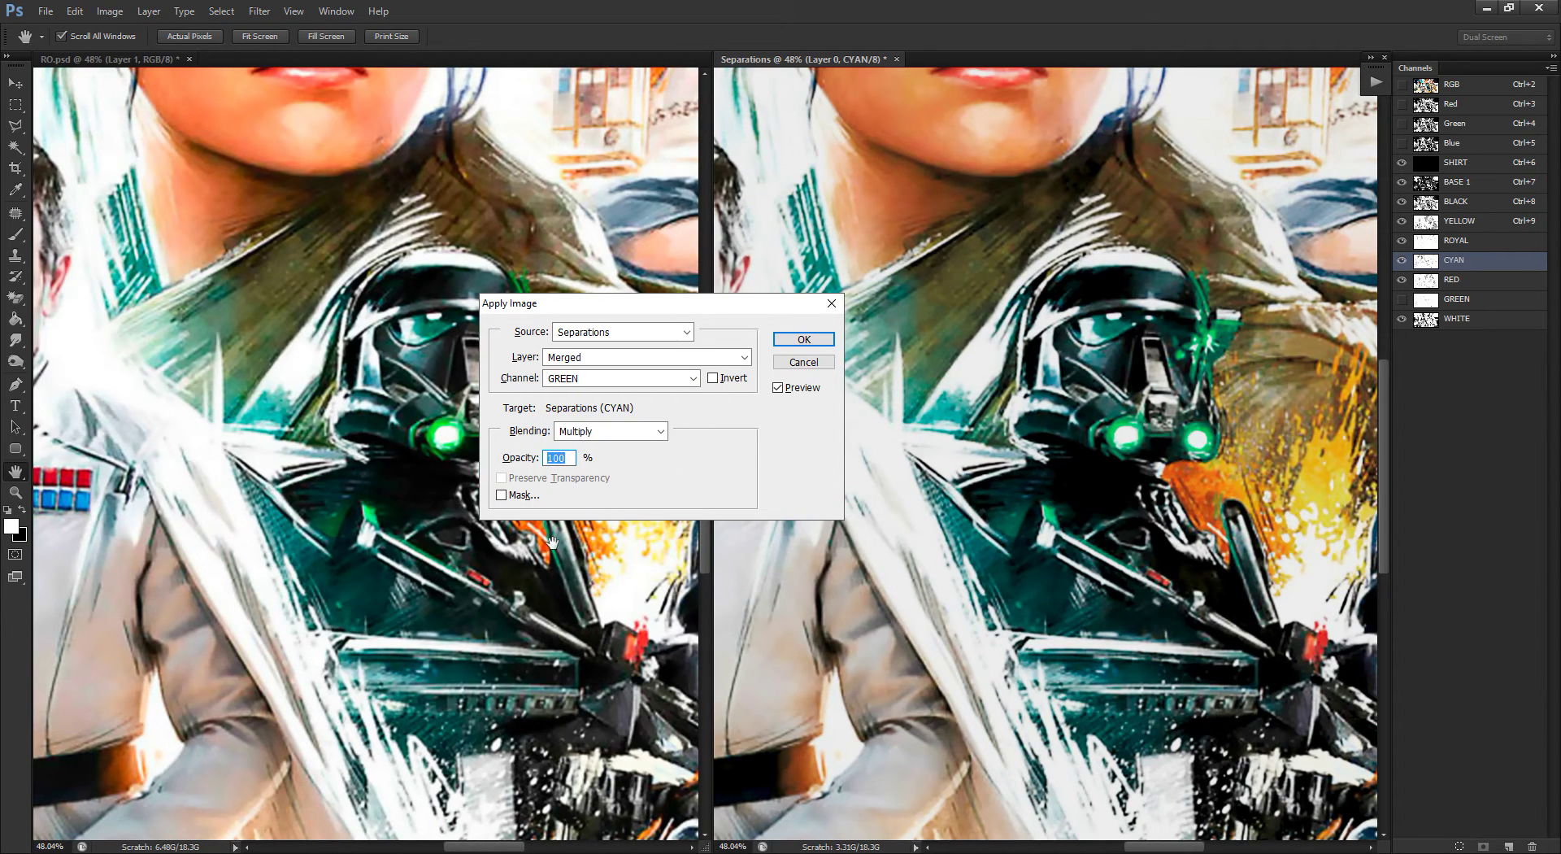
pyautogui.write('60')
pyautogui.press('Tab')
pyautogui.click(778, 388)
pyautogui.click(779, 388)
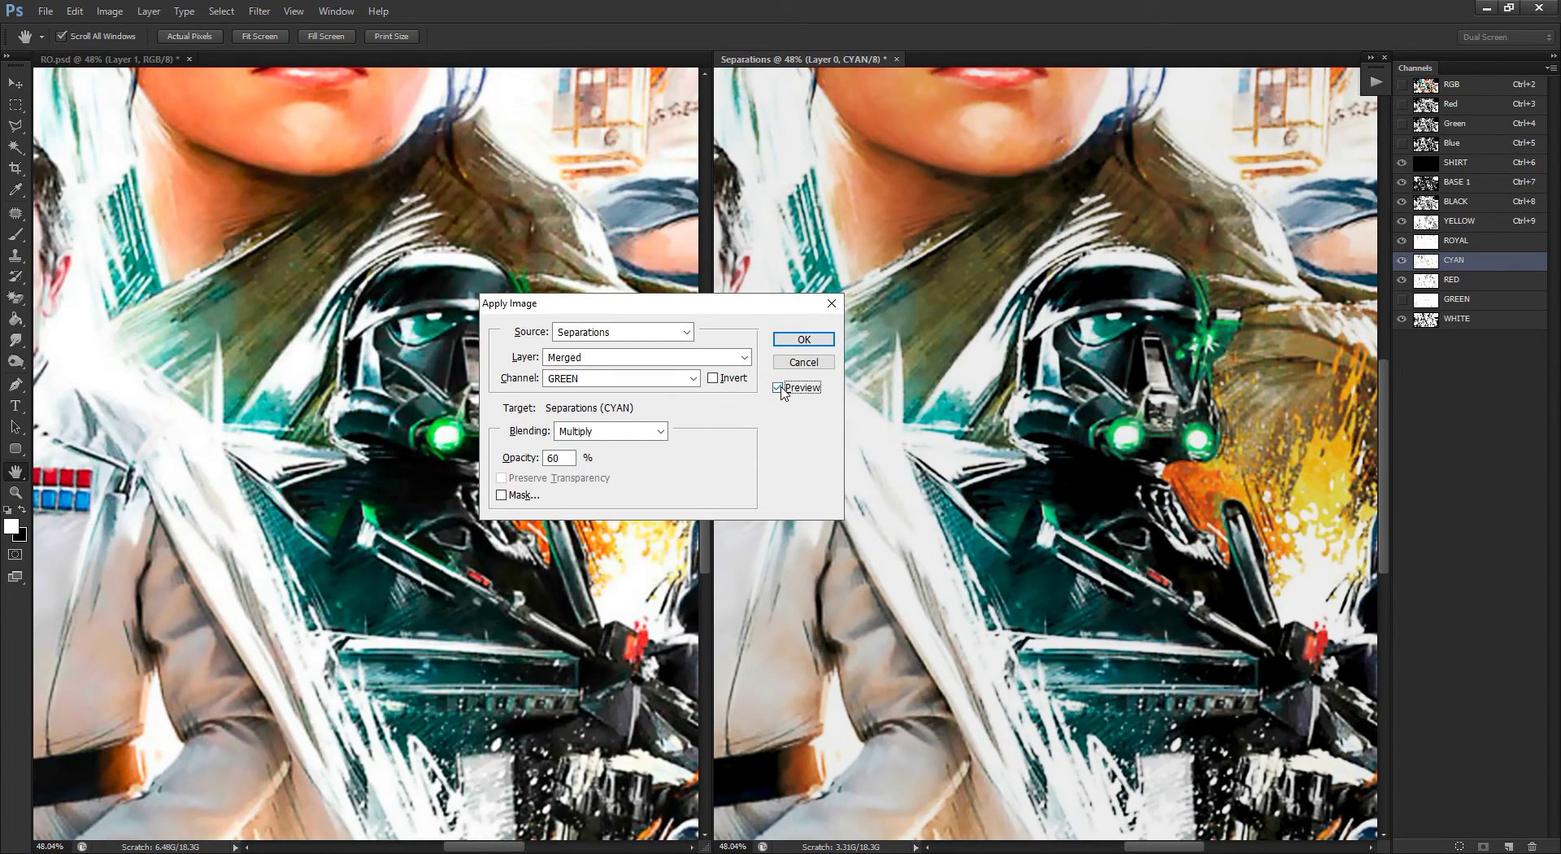
# Step: Apply the GREEN multiply blend to CYAN and delete the GREEN channel
pyautogui.click(800, 340)
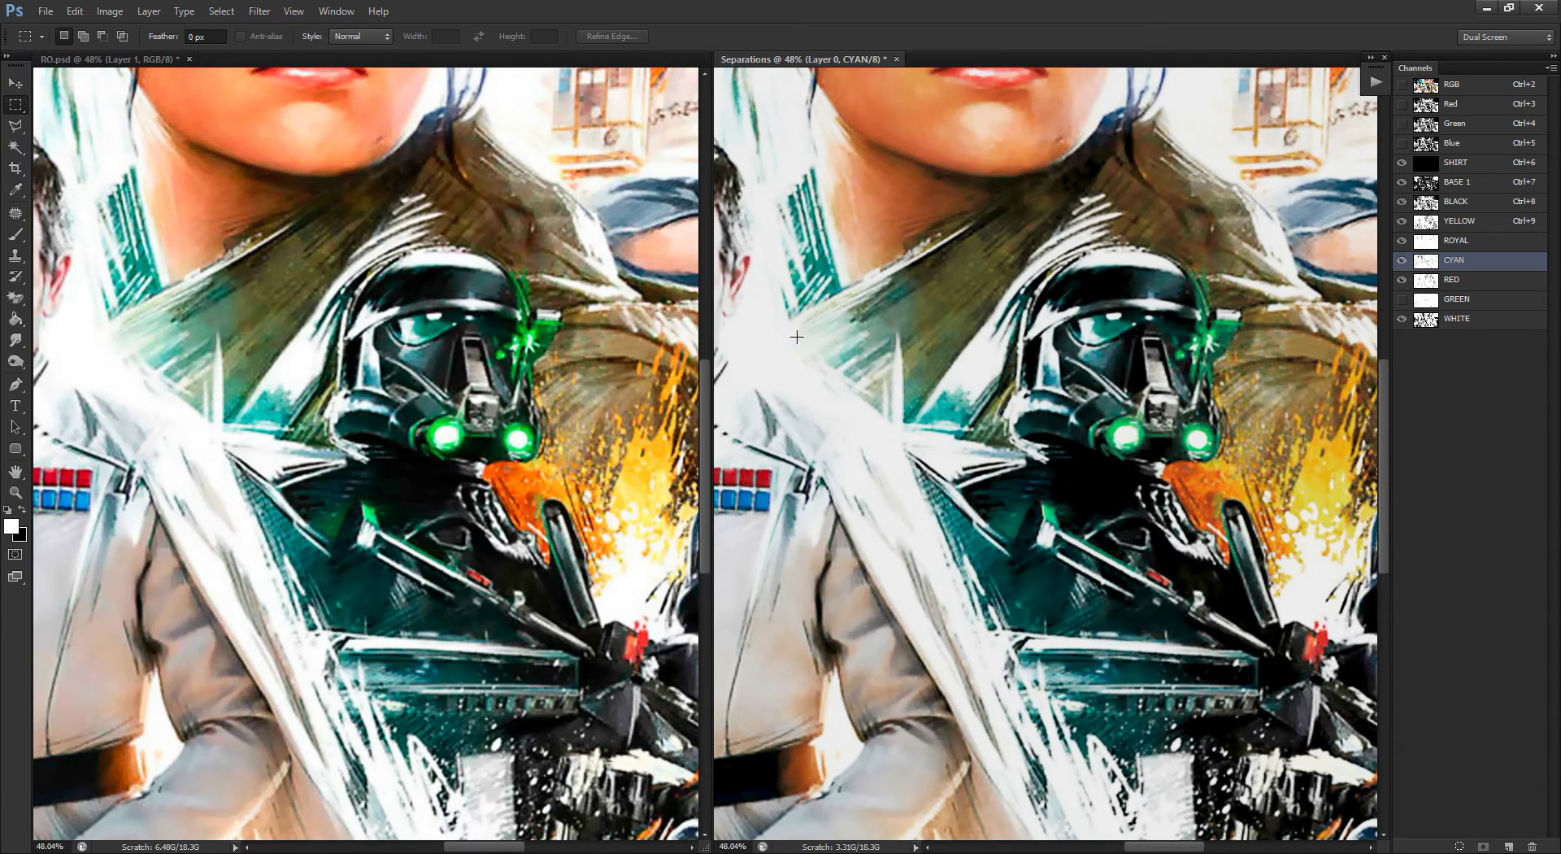
pyautogui.moveTo(1427, 299); pyautogui.dragTo(1531, 843)
pyautogui.scroll(-3, 1138, 480)
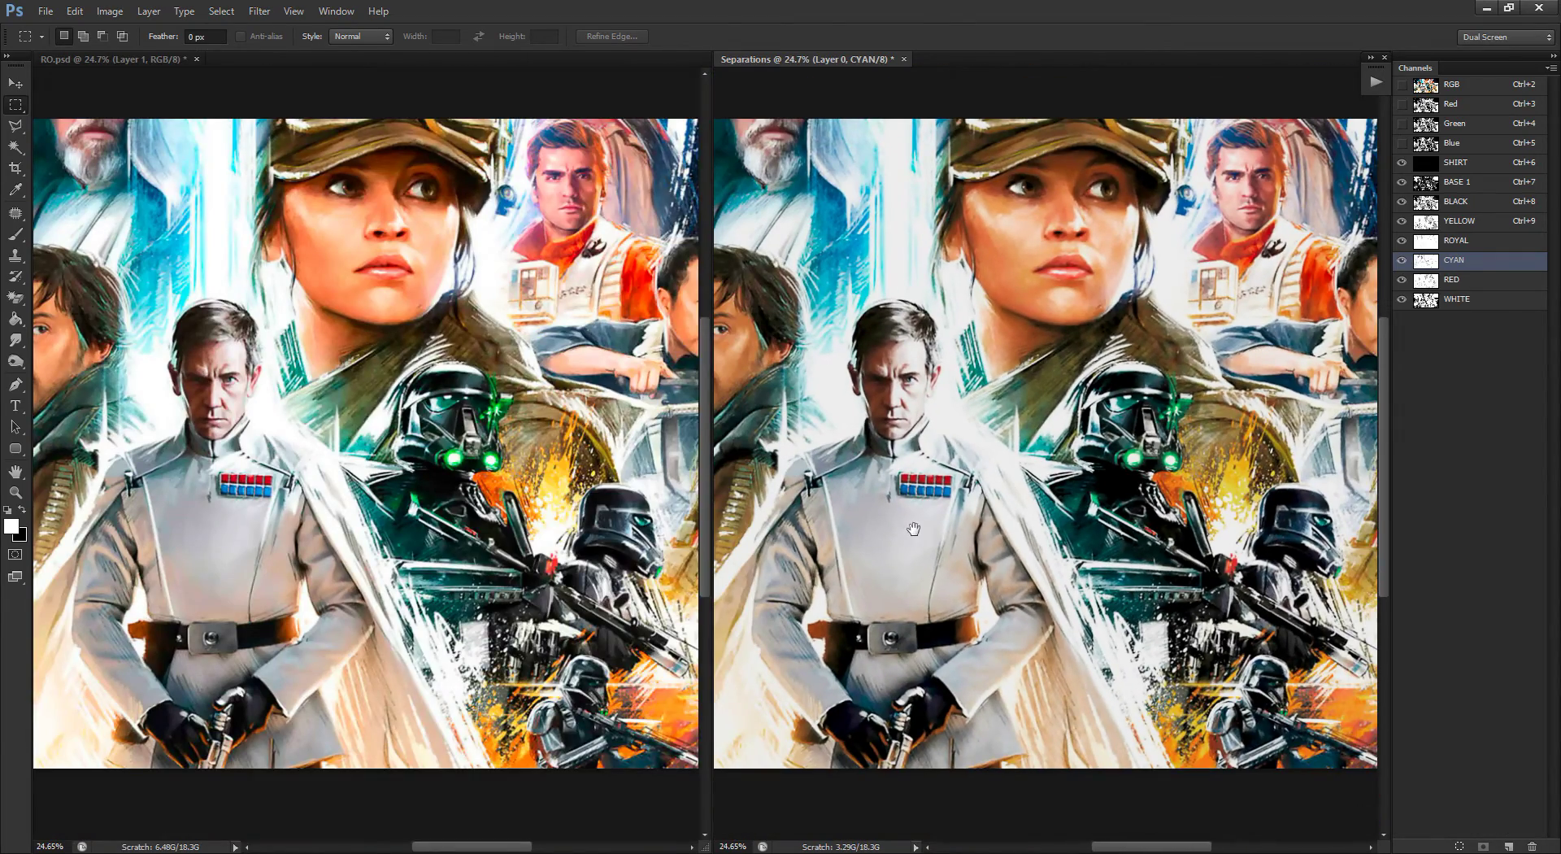
pyautogui.moveTo(913, 530); pyautogui.dragTo(1219, 534)
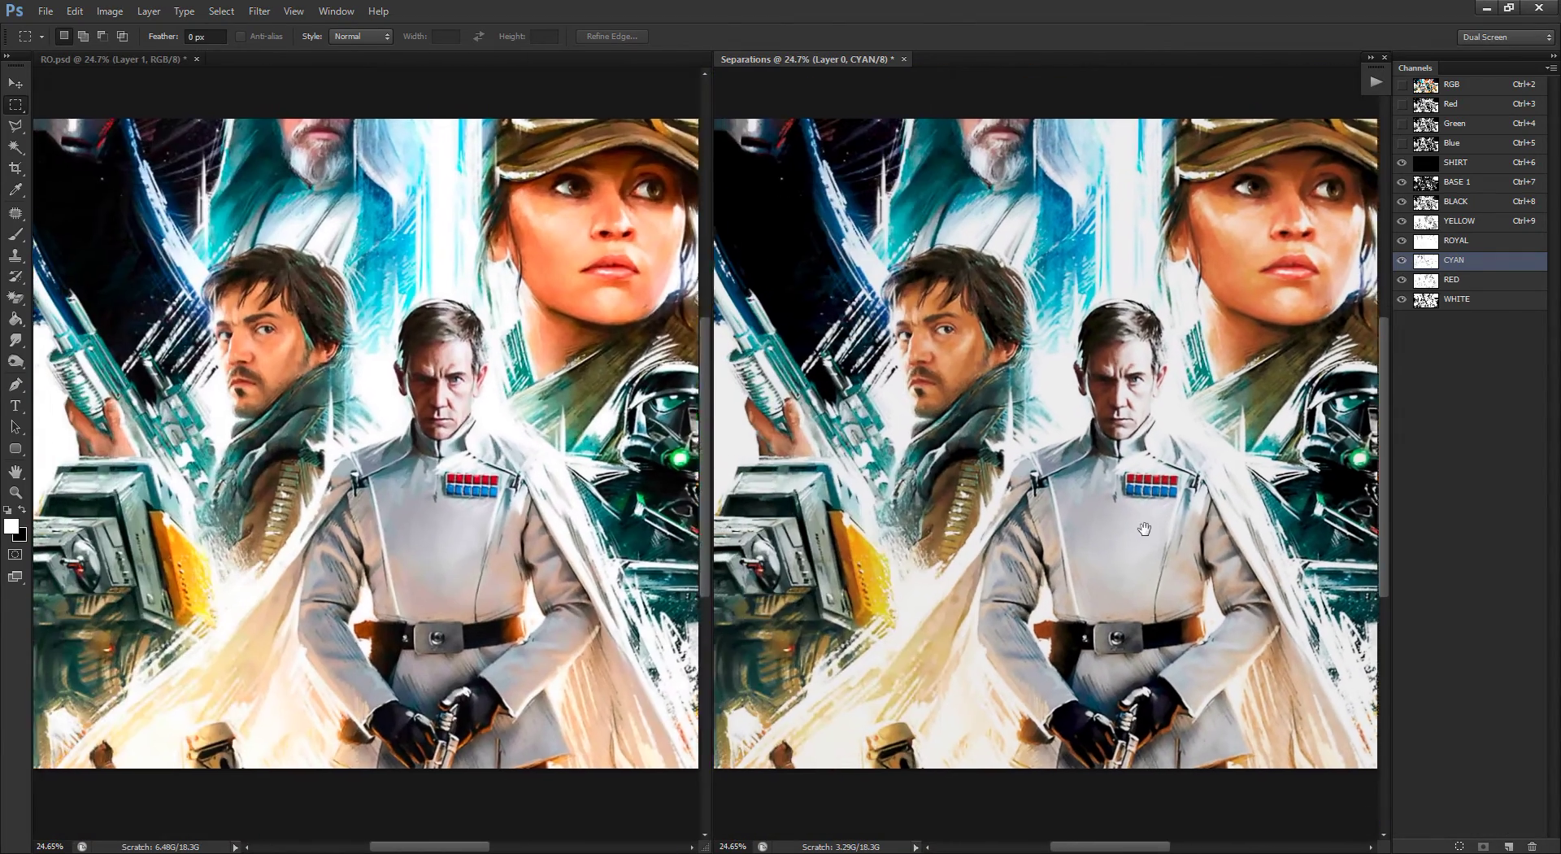
pyautogui.scroll(2, 1073, 488)
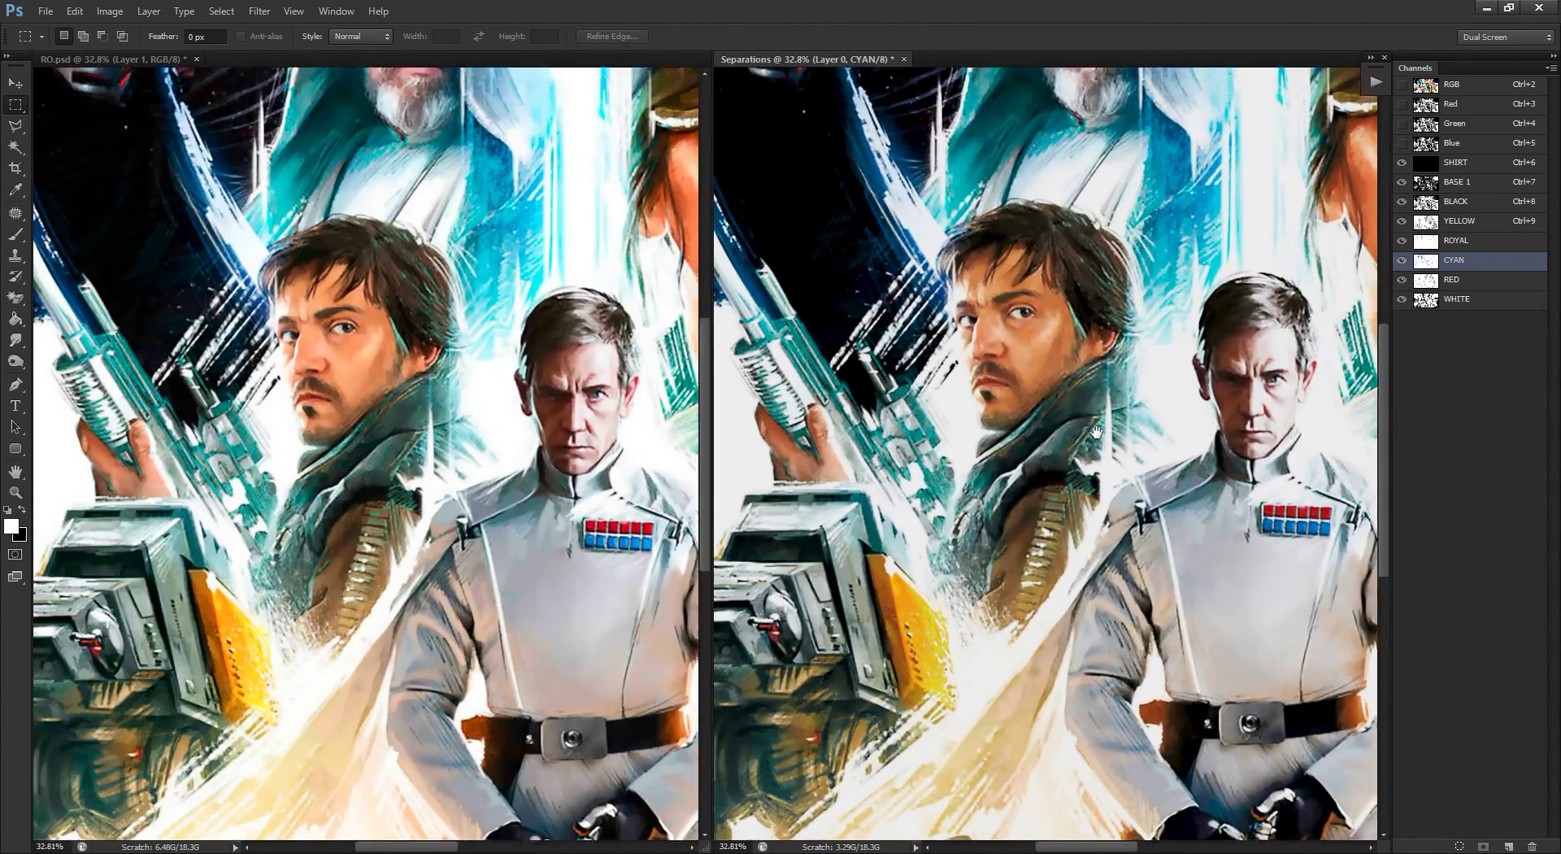
pyautogui.moveTo(1096, 432); pyautogui.dragTo(1054, 506)
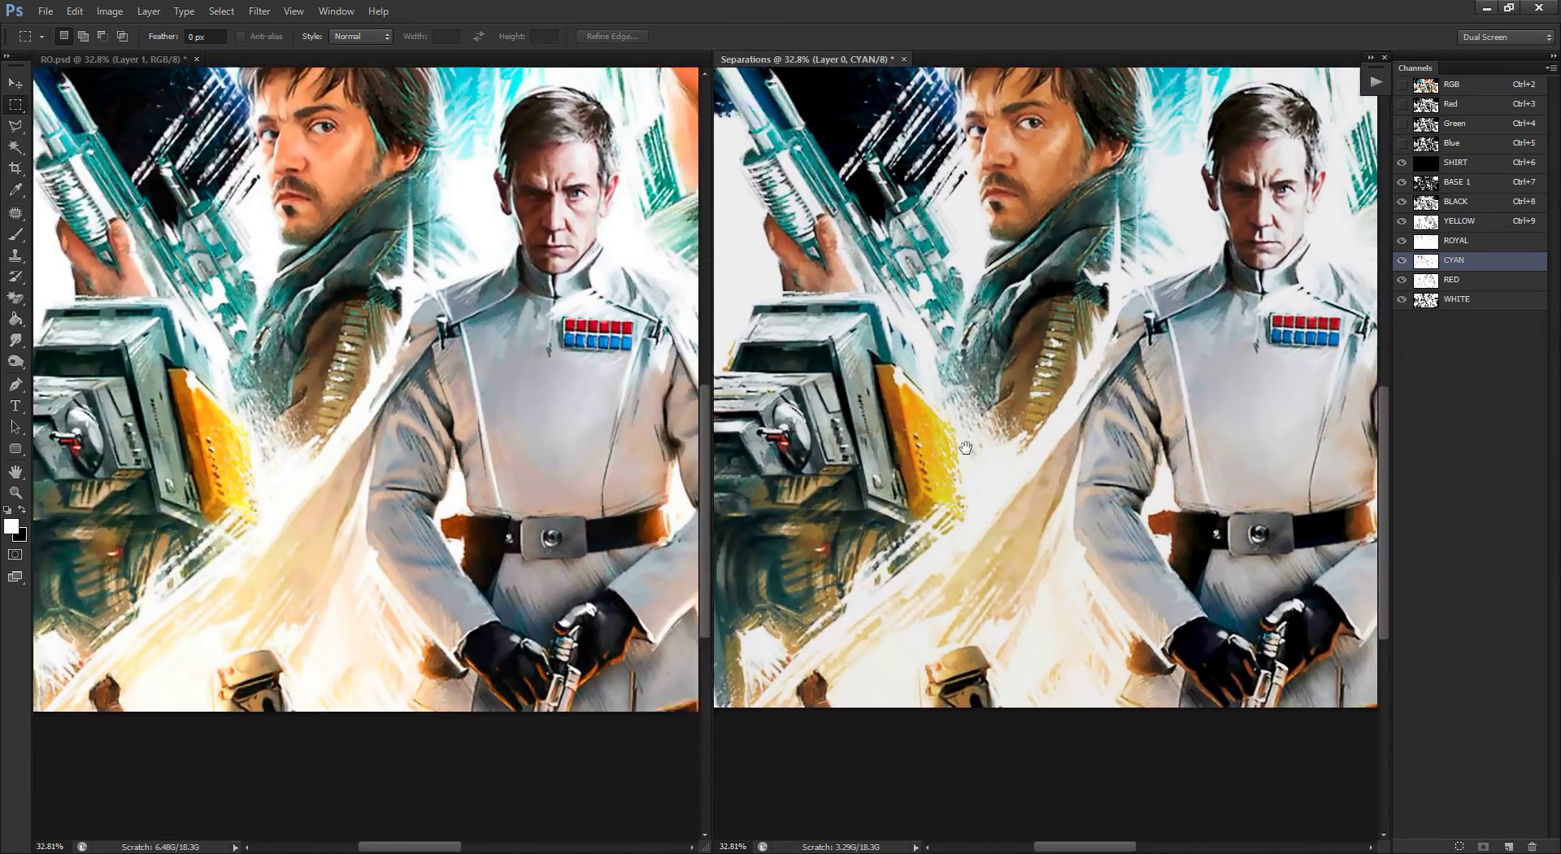
# Step: Inspect Poe and Jyn in both views, then hide every channel except SHIRT
pyautogui.scroll(-2, 1206, 489)
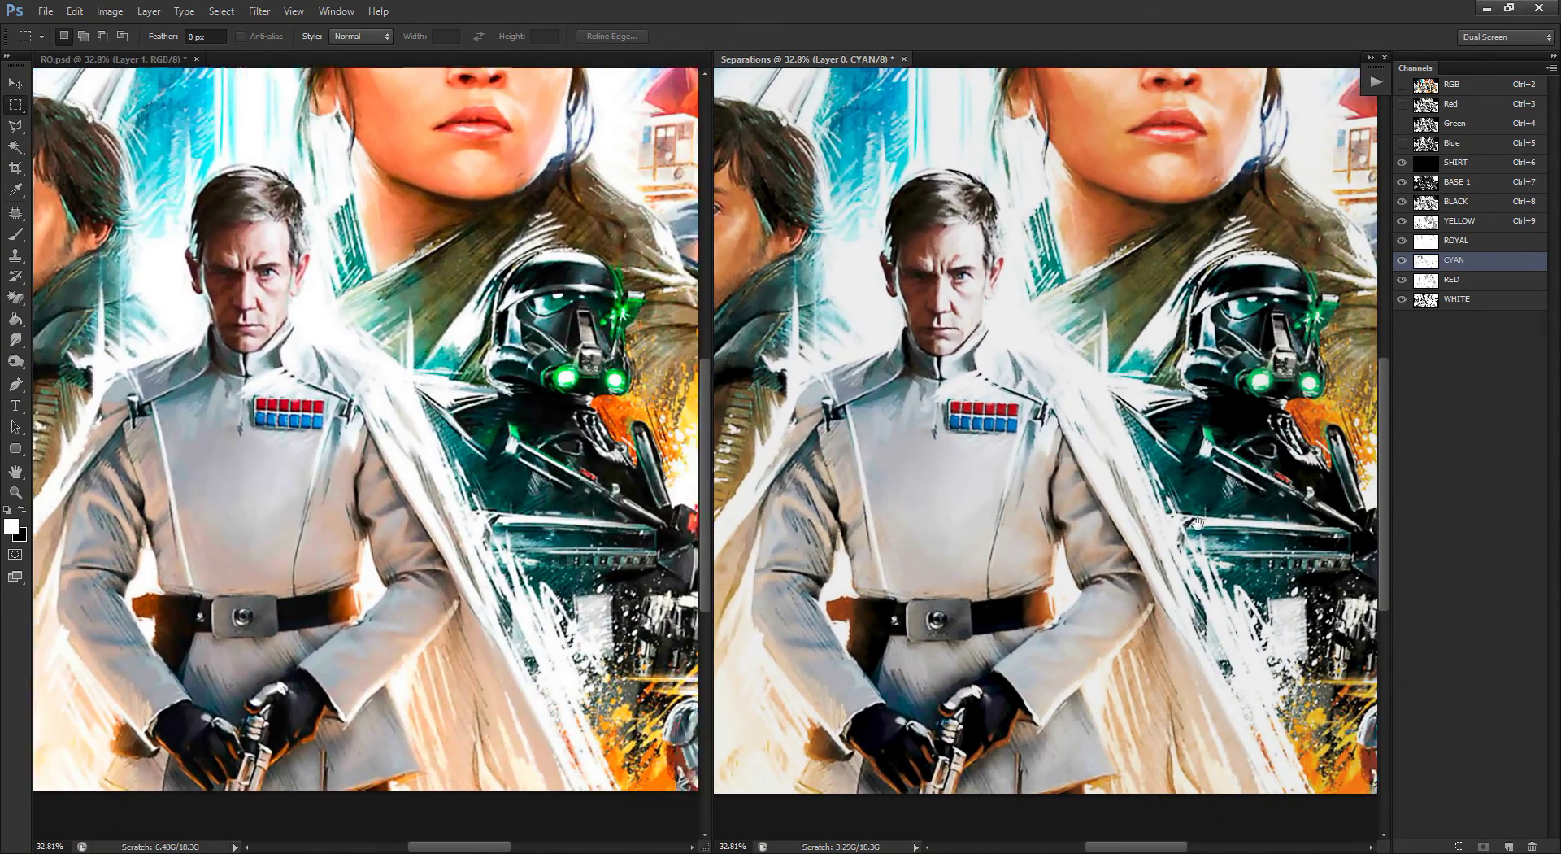
pyautogui.scroll(-4, 1179, 520)
pyautogui.hscroll(4, 1122, 569)
pyautogui.scroll(2, 1074, 614)
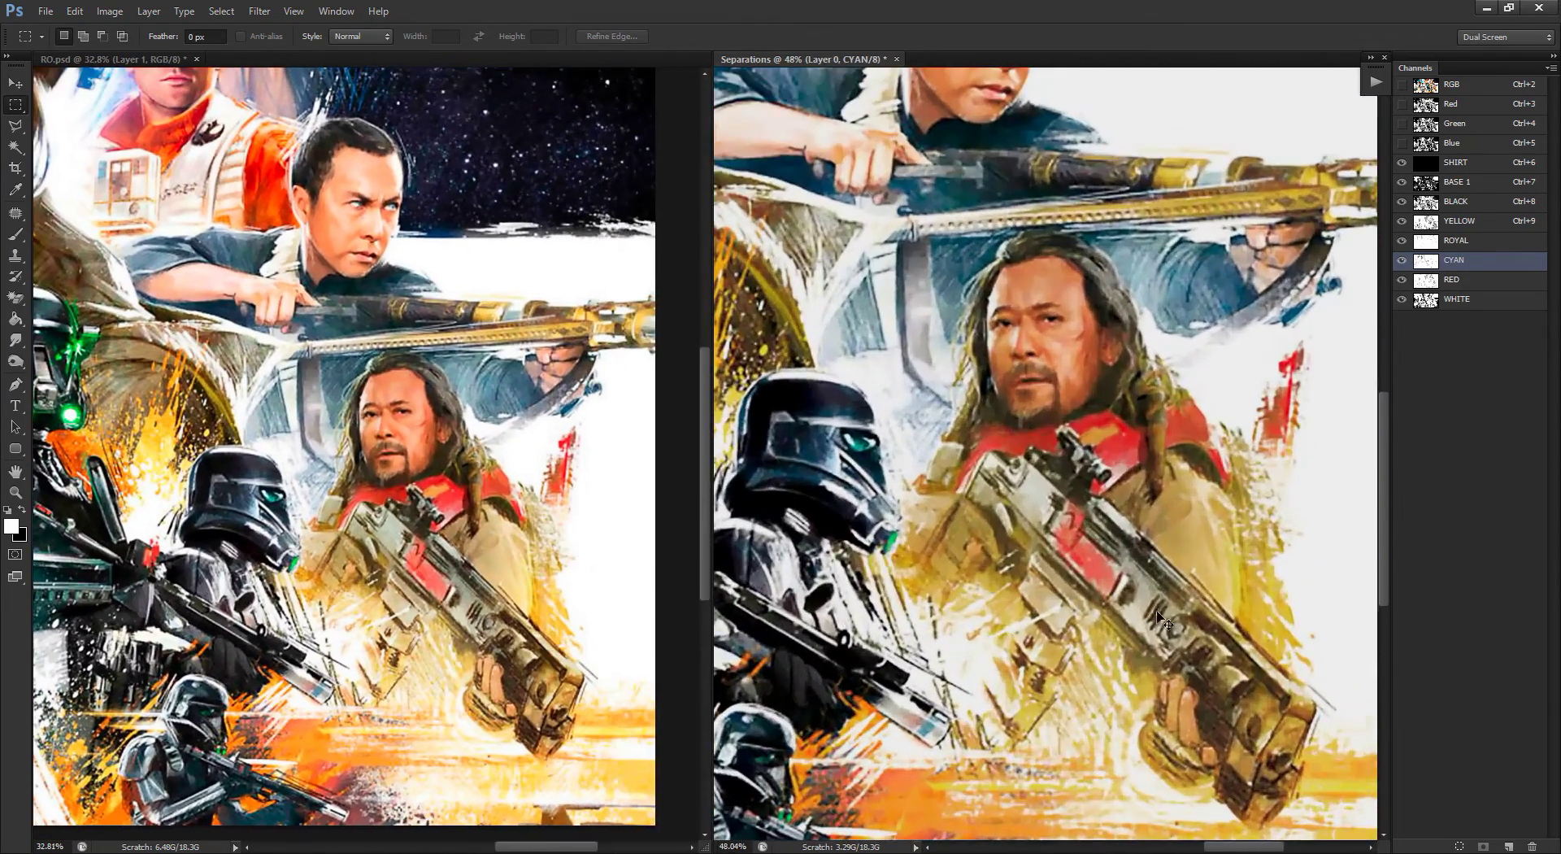
pyautogui.scroll(5, 1082, 488)
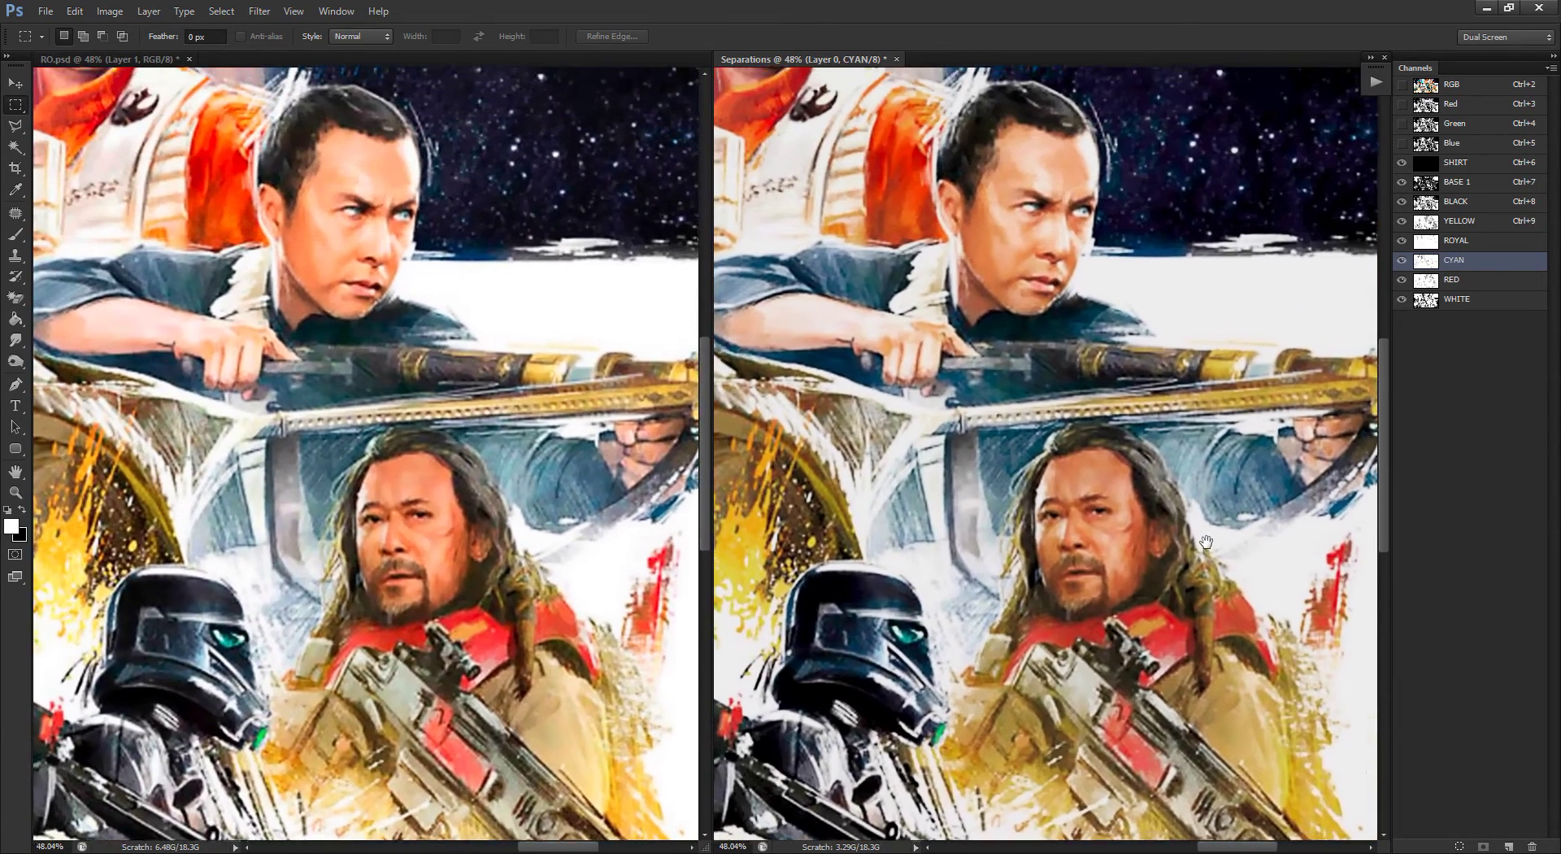
pyautogui.hscroll(-3, 988, 392)
pyautogui.scroll(4, 976, 398)
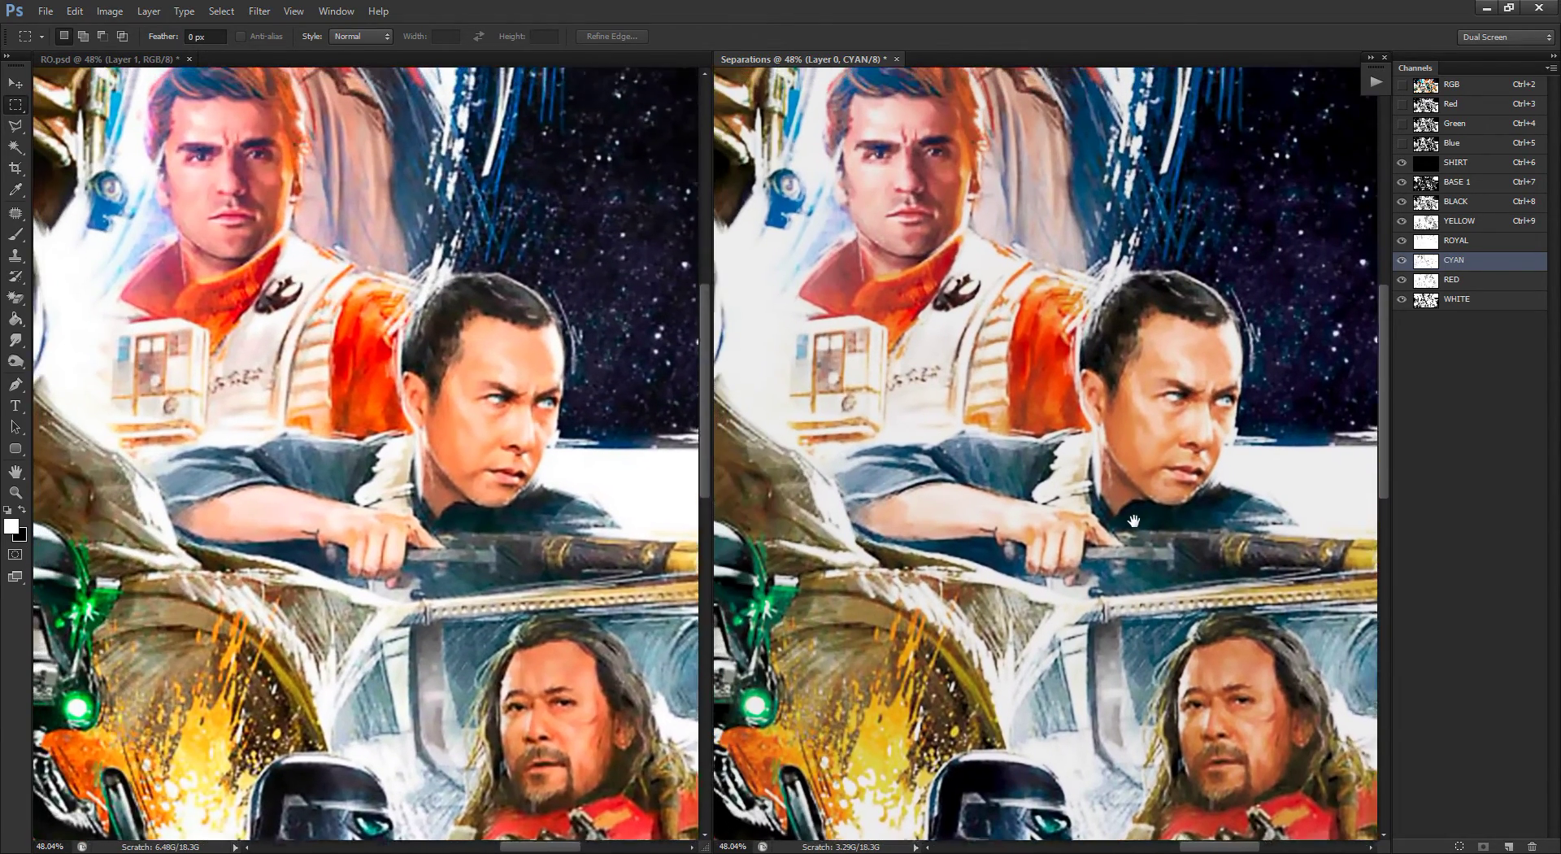
pyautogui.moveTo(954, 407)
pyautogui.mouseDown()
pyautogui.moveTo(1065, 473)
pyautogui.moveTo(1114, 450)
pyautogui.mouseUp()
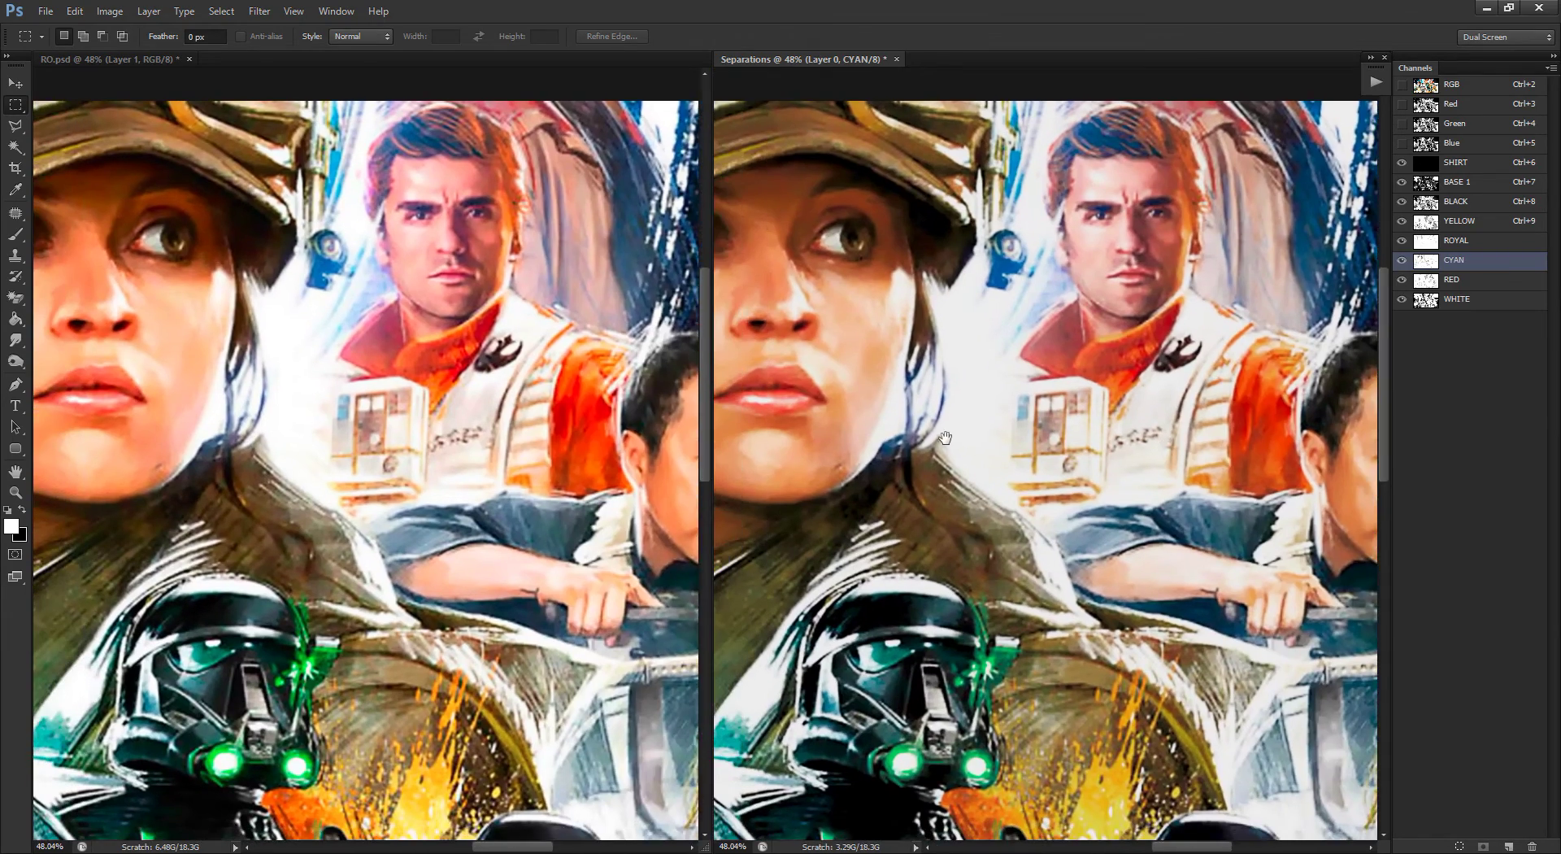
pyautogui.scroll(-2, 1114, 450)
pyautogui.scroll(-2, 1119, 453)
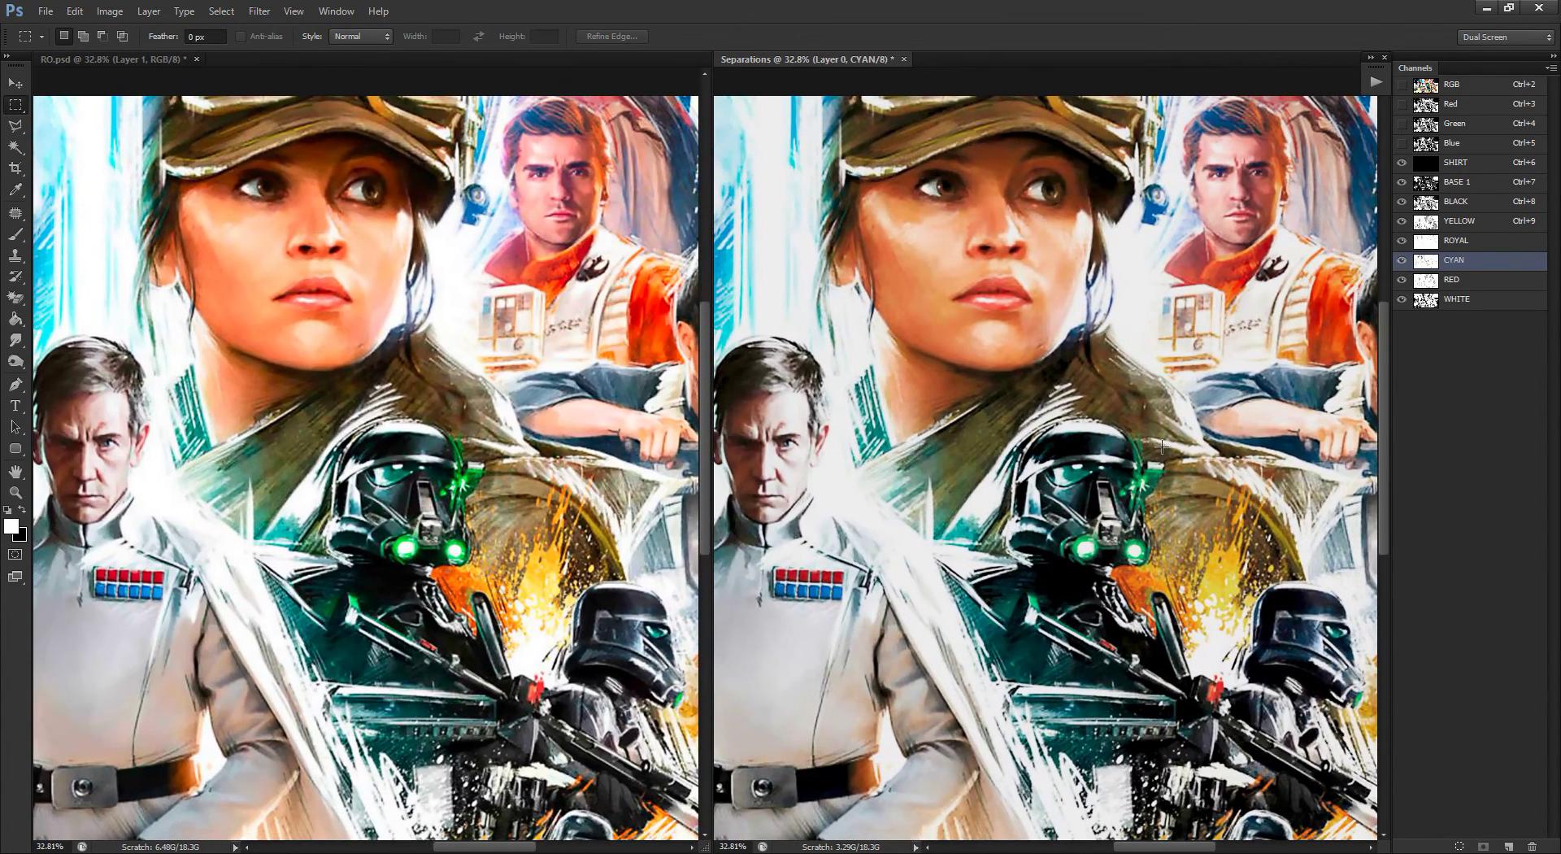
pyautogui.moveTo(1402, 183); pyautogui.dragTo(1402, 242)
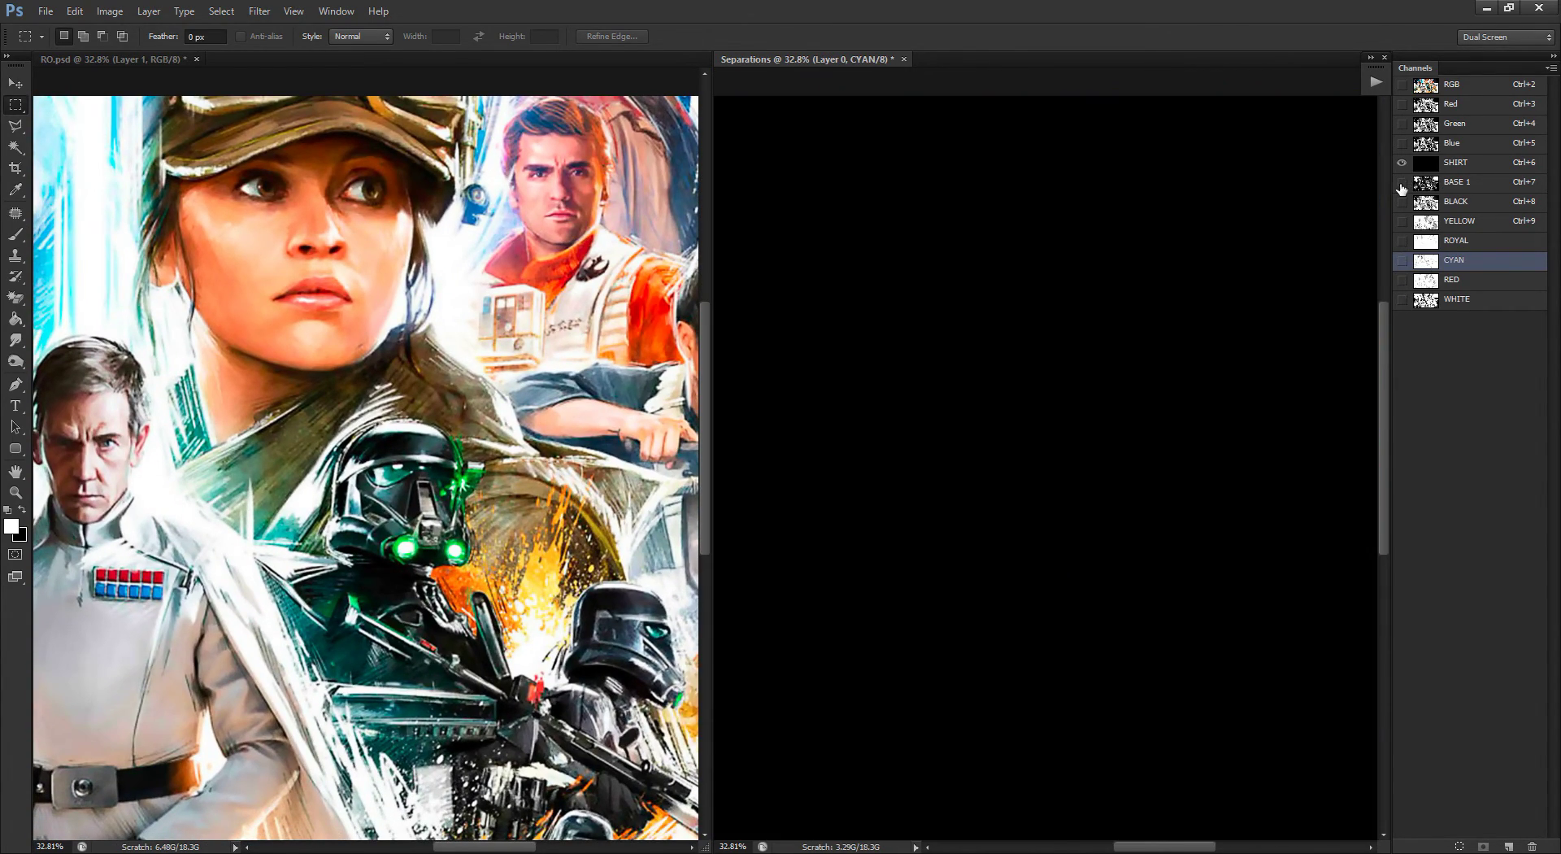
# Step: Turn visibility back on for BASE 1, BLACK, YELLOW, ROYAL, CYAN, RED and WHITE channels
pyautogui.click(1402, 182)
pyautogui.click(1402, 202)
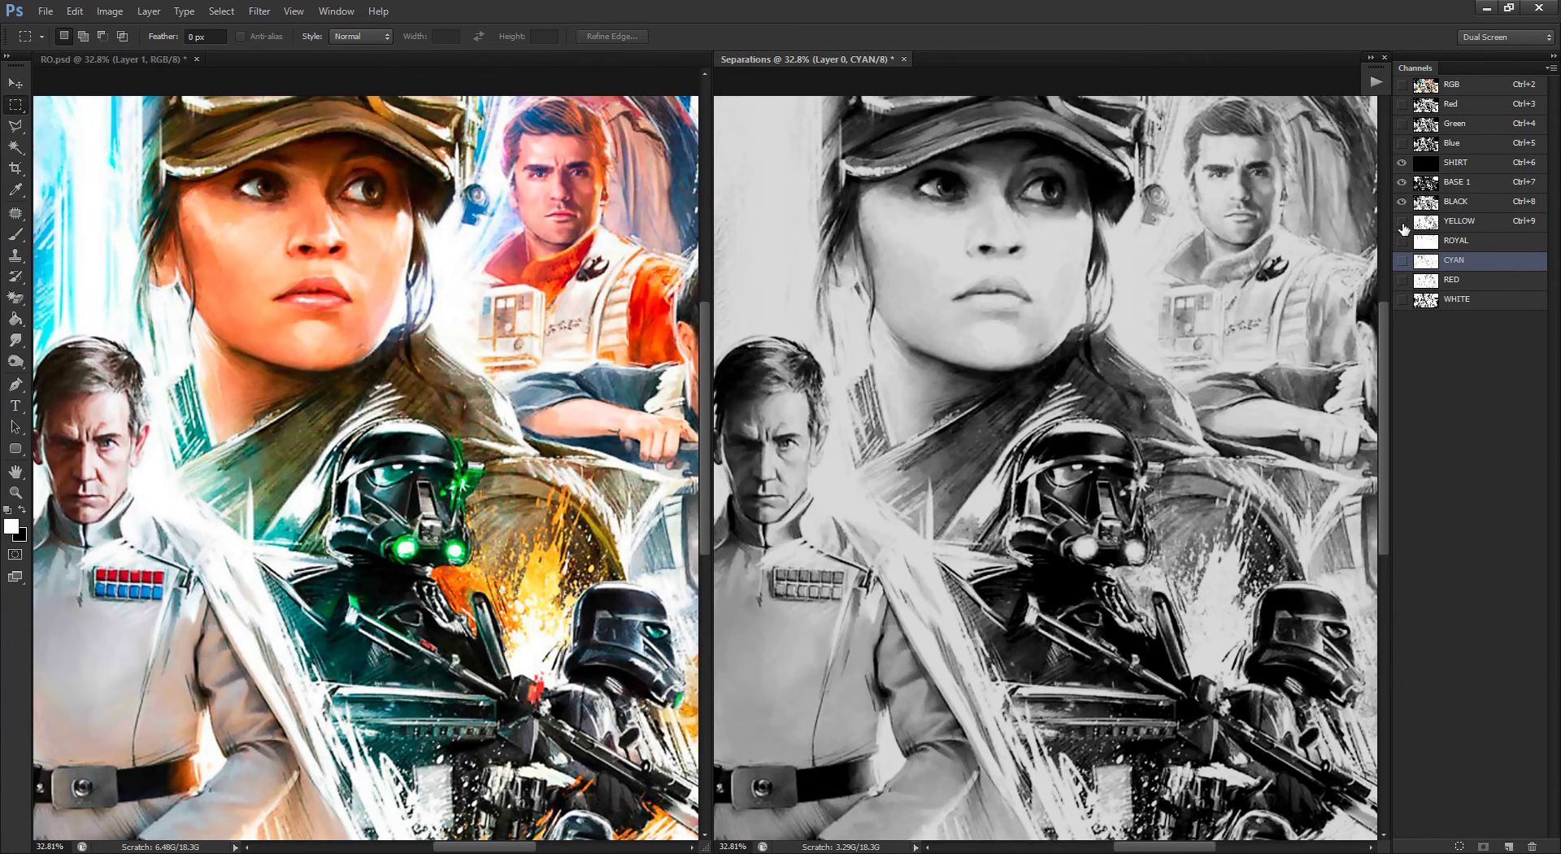
pyautogui.click(1402, 223)
pyautogui.click(1402, 242)
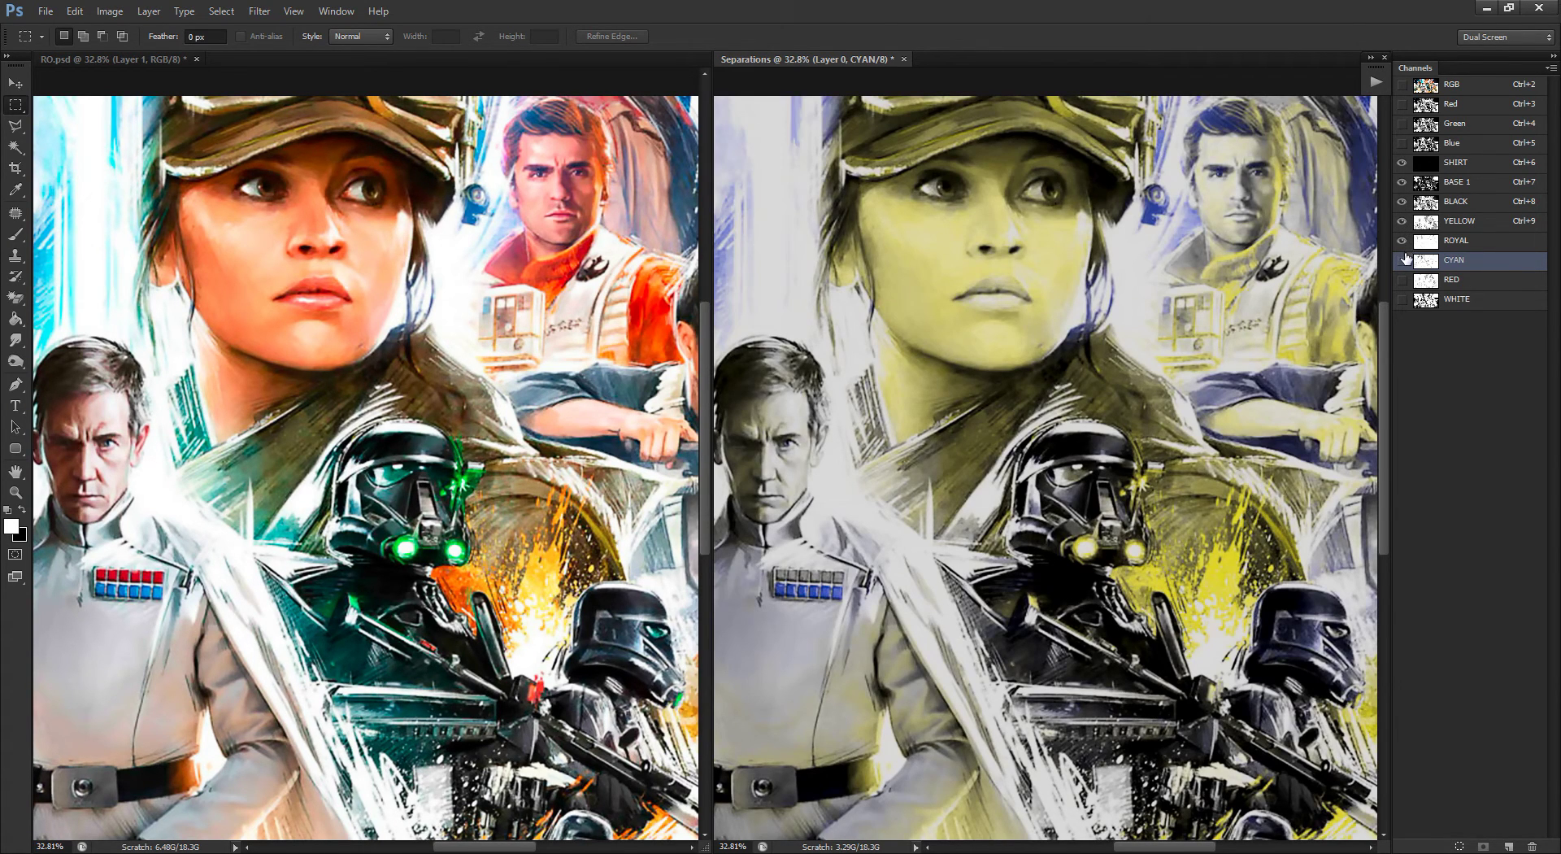
pyautogui.click(1402, 261)
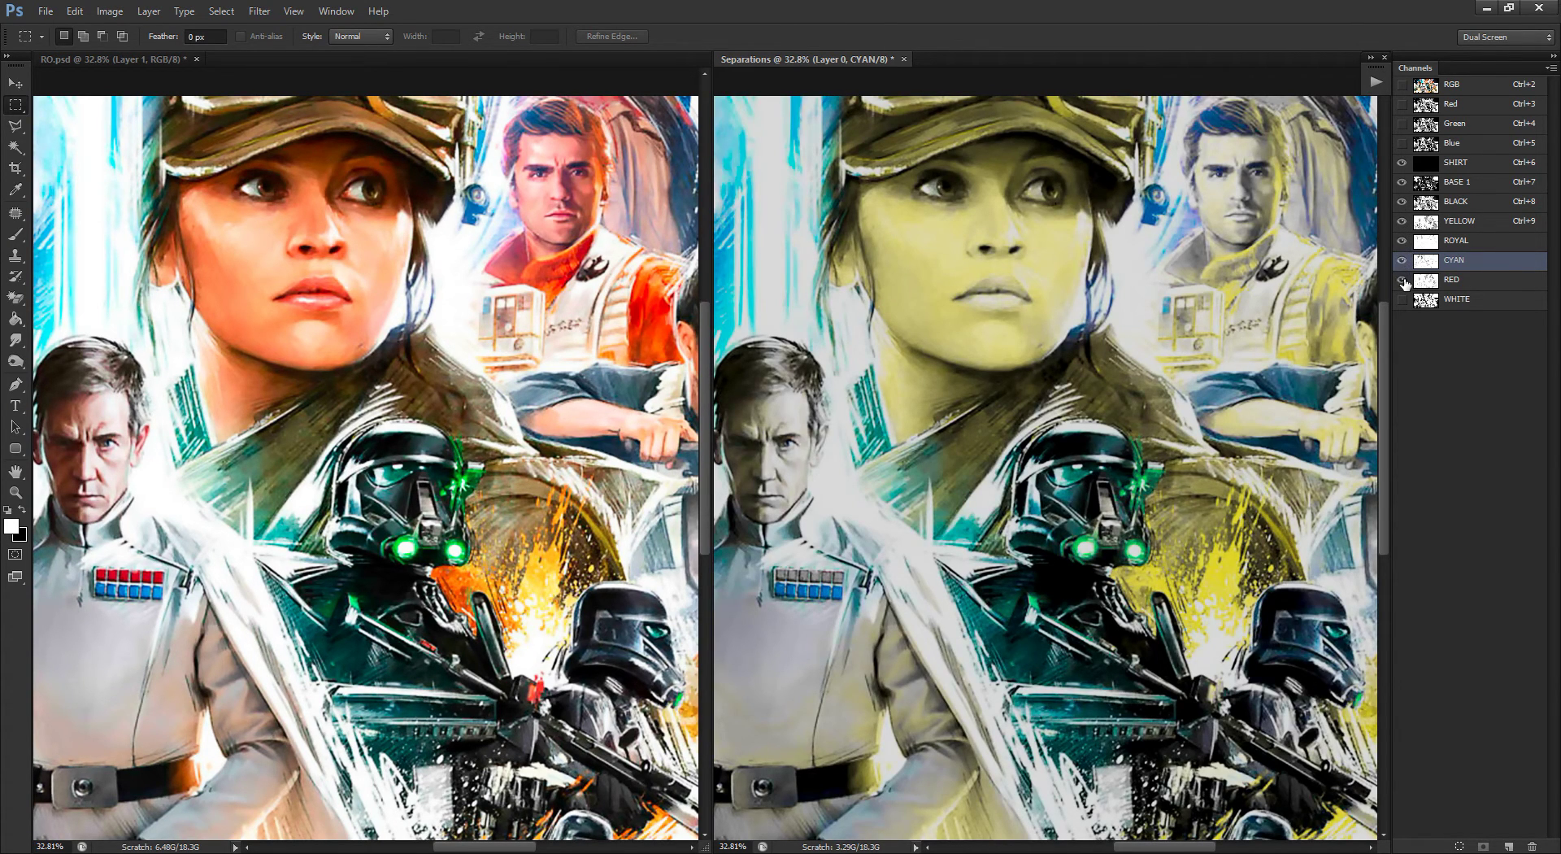
pyautogui.click(1403, 281)
pyautogui.click(1401, 300)
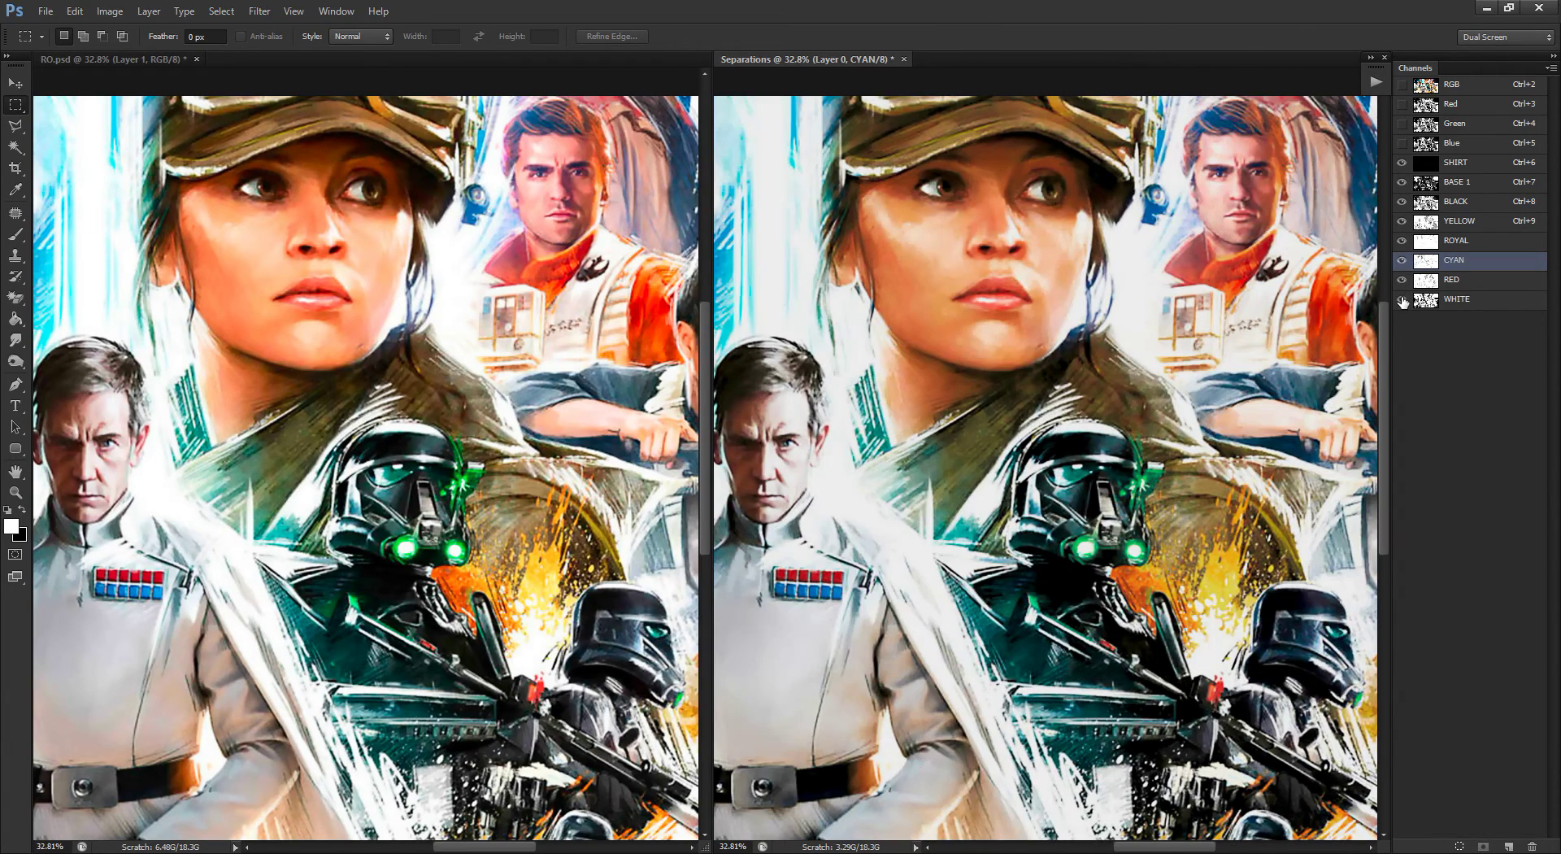
pyautogui.moveTo(873, 405); pyautogui.dragTo(1104, 406)
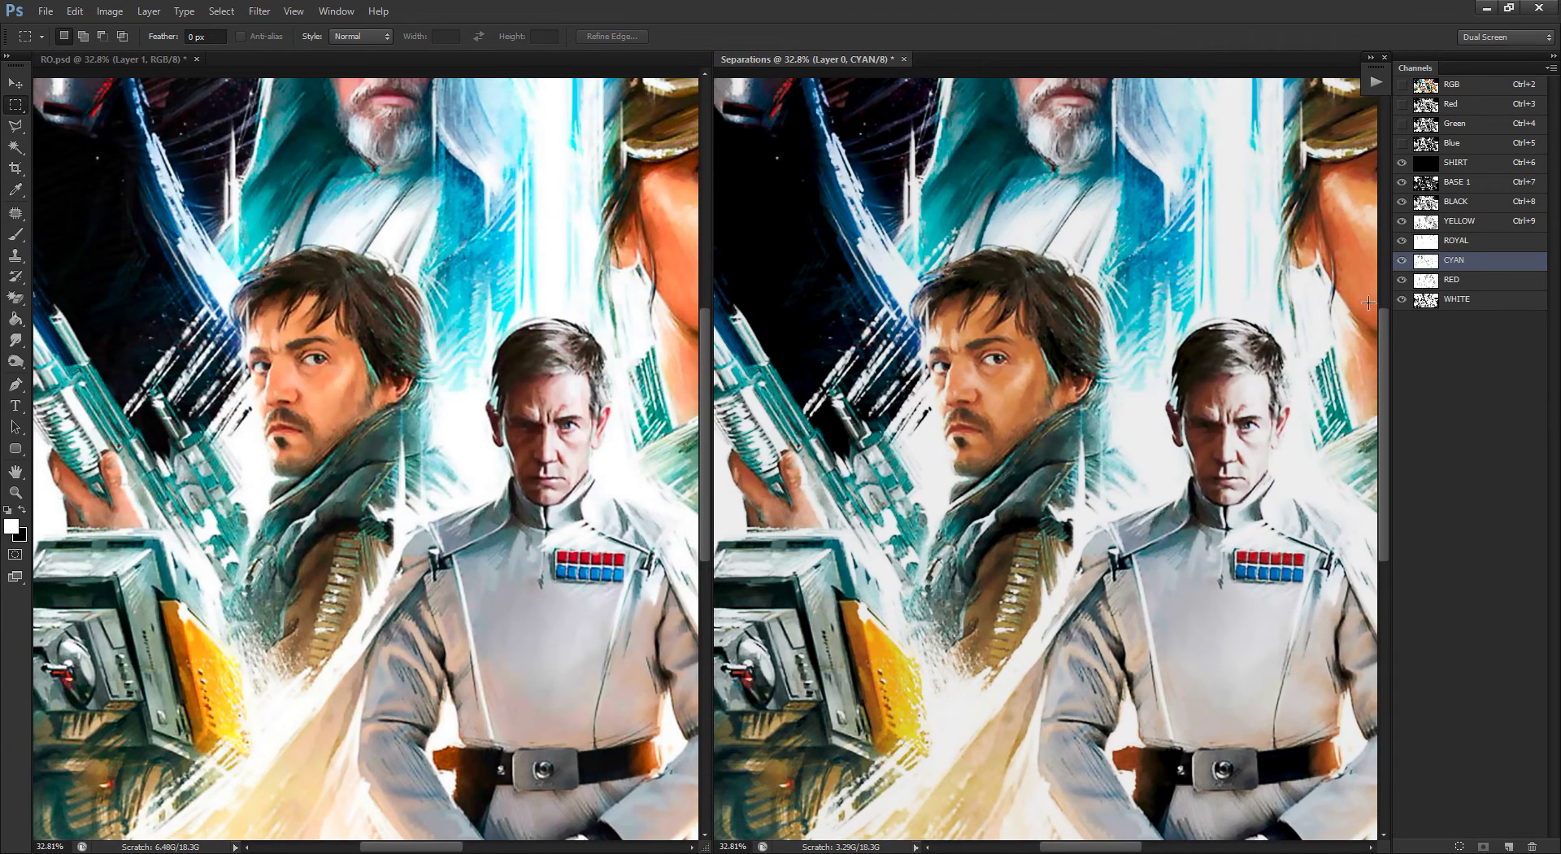
pyautogui.moveTo(1402, 297); pyautogui.dragTo(1400, 209)
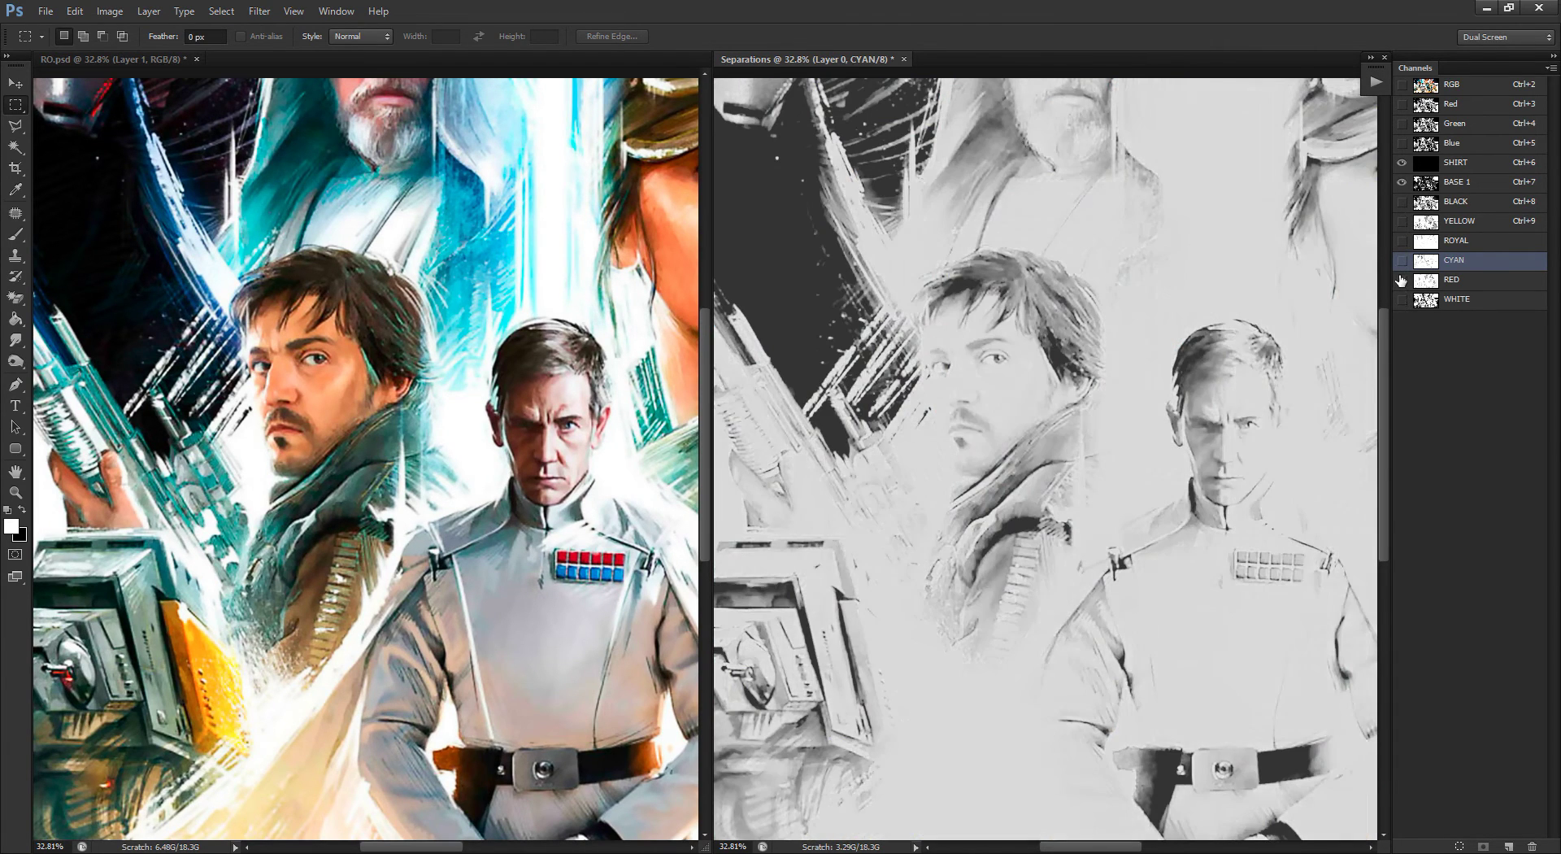
pyautogui.click(1401, 202)
pyautogui.click(1402, 222)
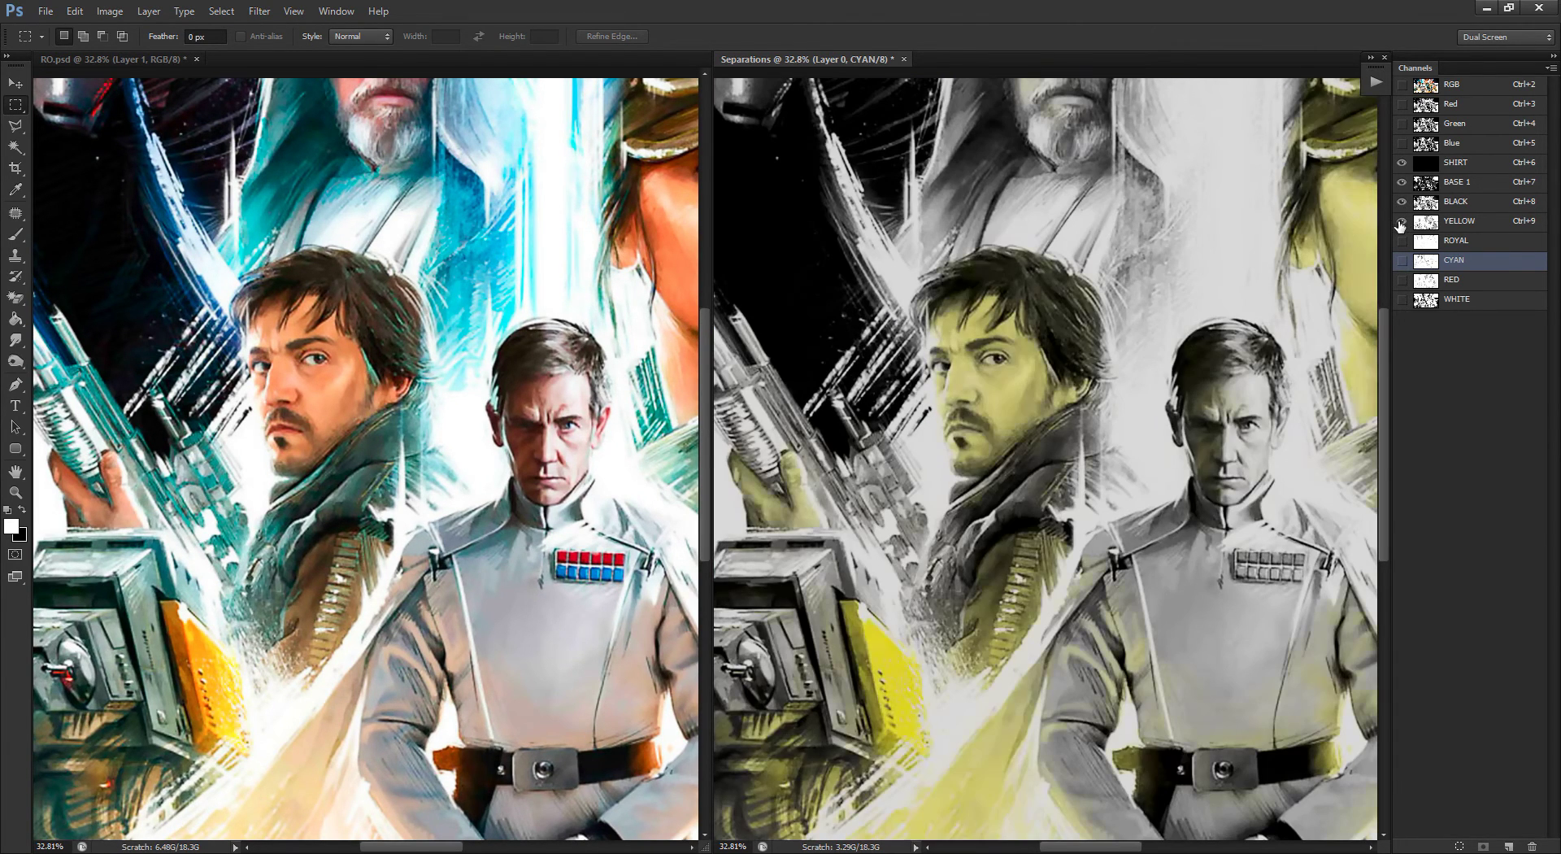
pyautogui.click(1402, 242)
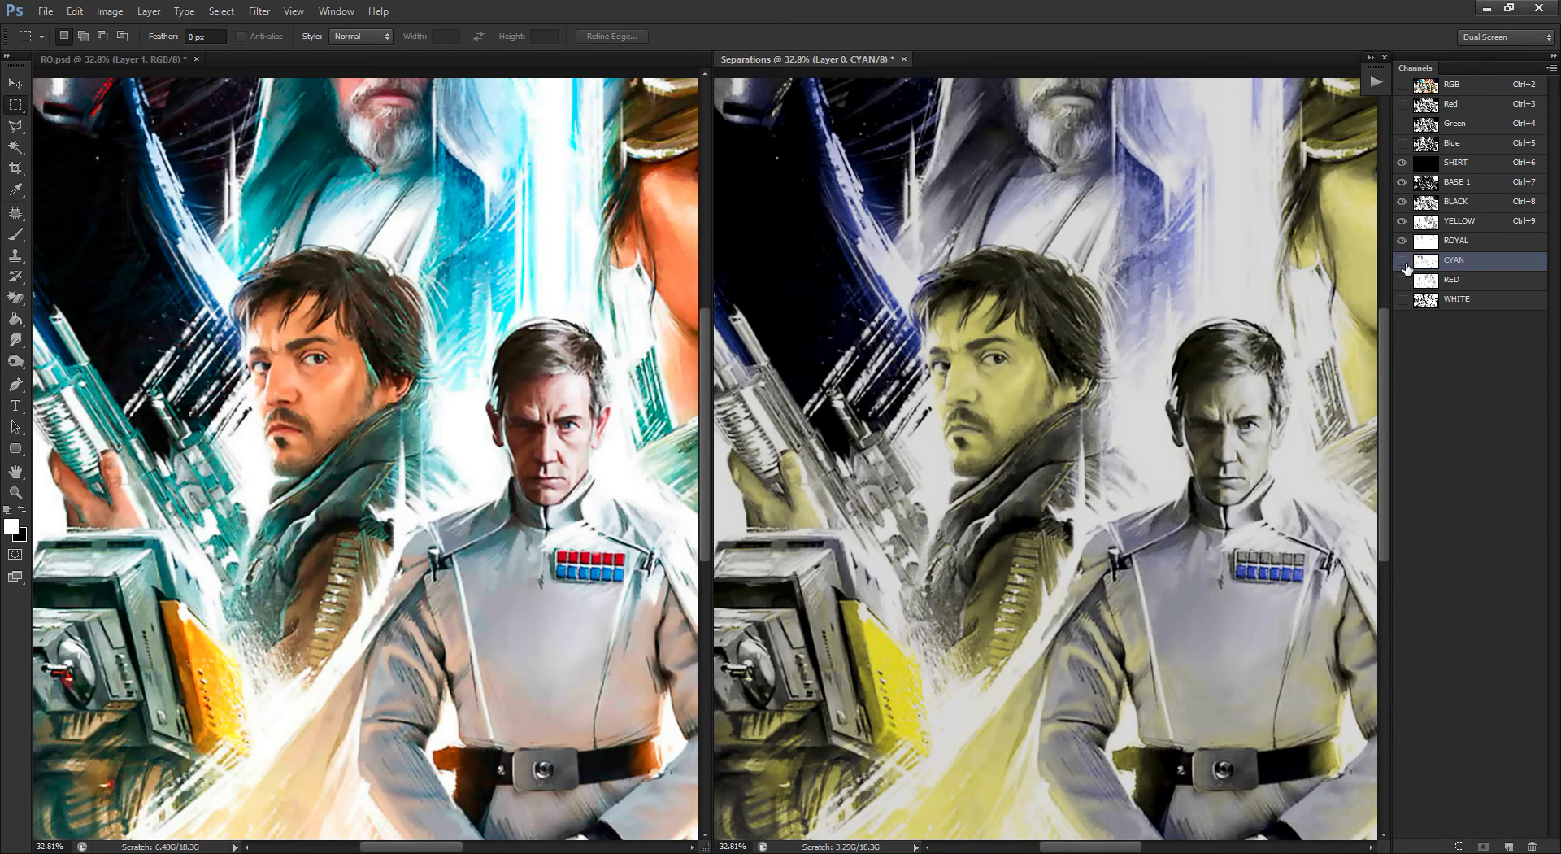
pyautogui.click(1403, 263)
pyautogui.click(1402, 280)
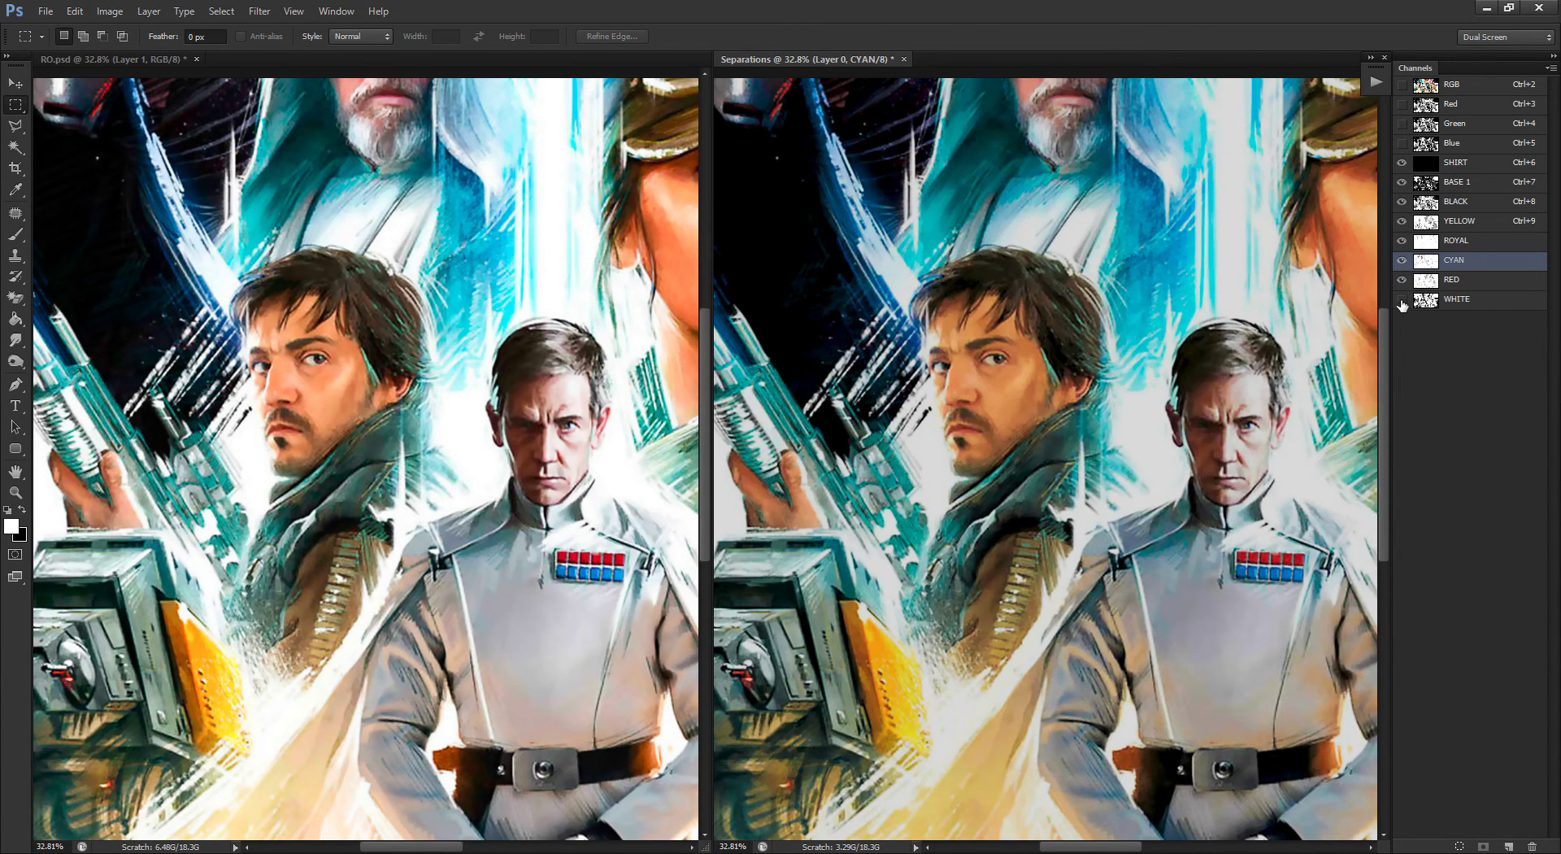
pyautogui.click(1402, 301)
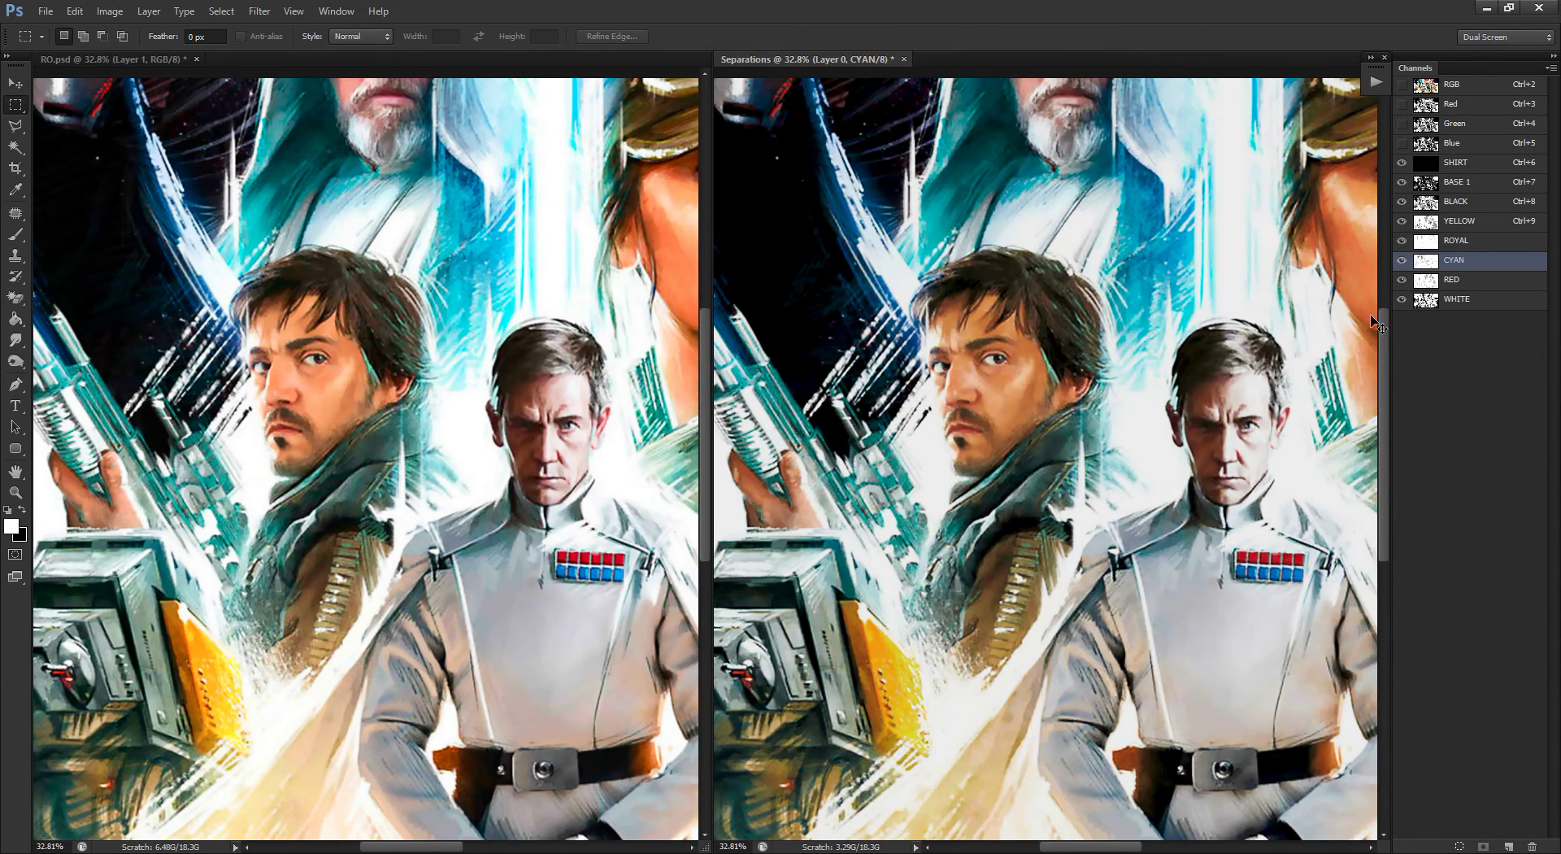
# Step: Zoom out Separations and match the original RO.psd view to its zoom and position
pyautogui.hscroll(5, 1354, 318)
pyautogui.scroll(-1, 1354, 317)
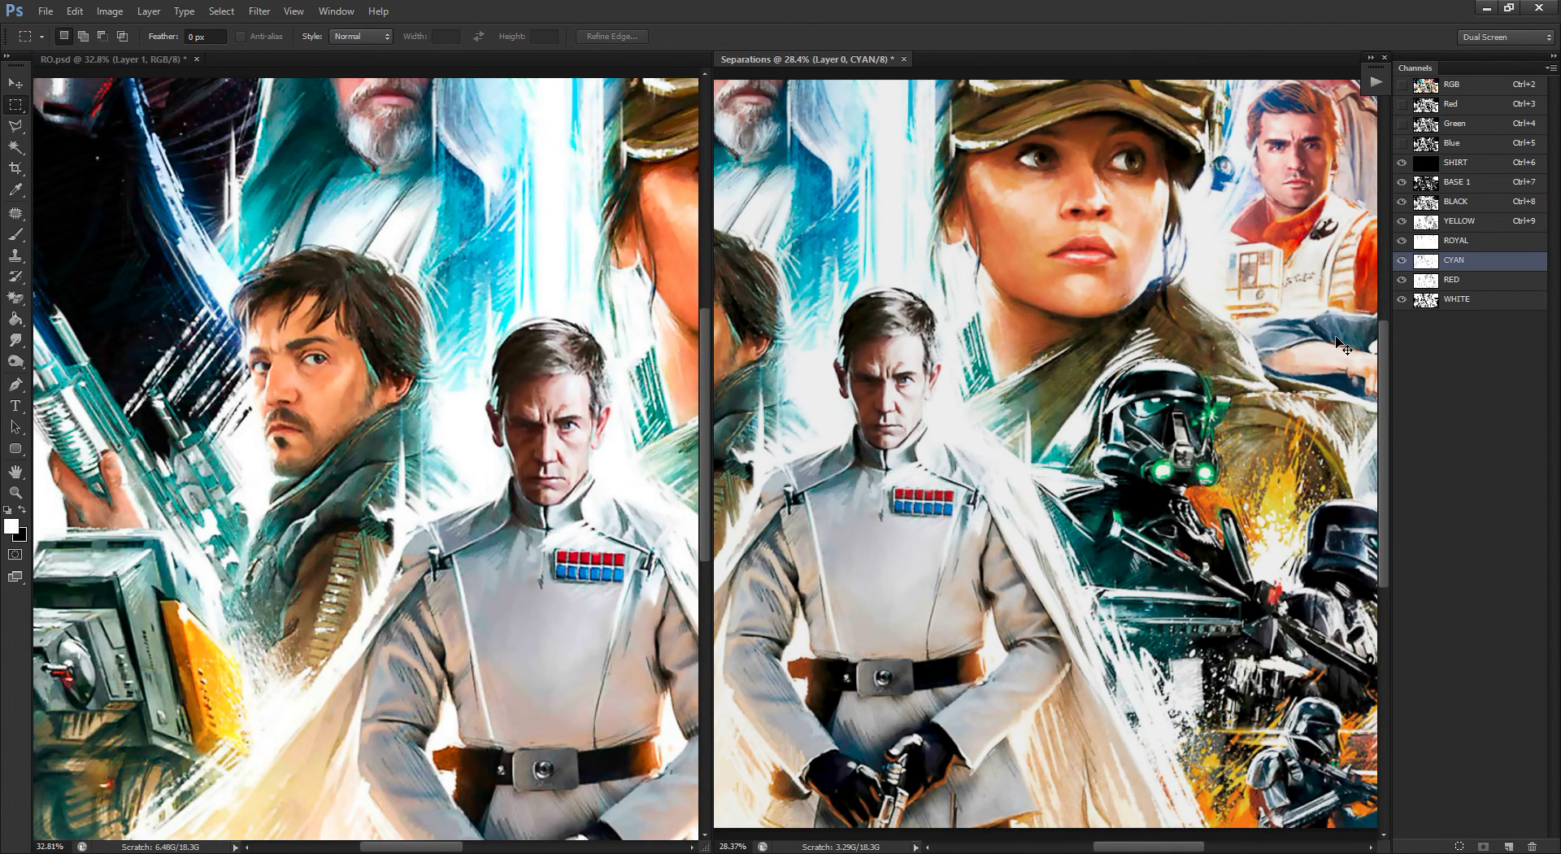
pyautogui.keyDown('shift'); pyautogui.click(1338, 346); pyautogui.keyUp('shift')
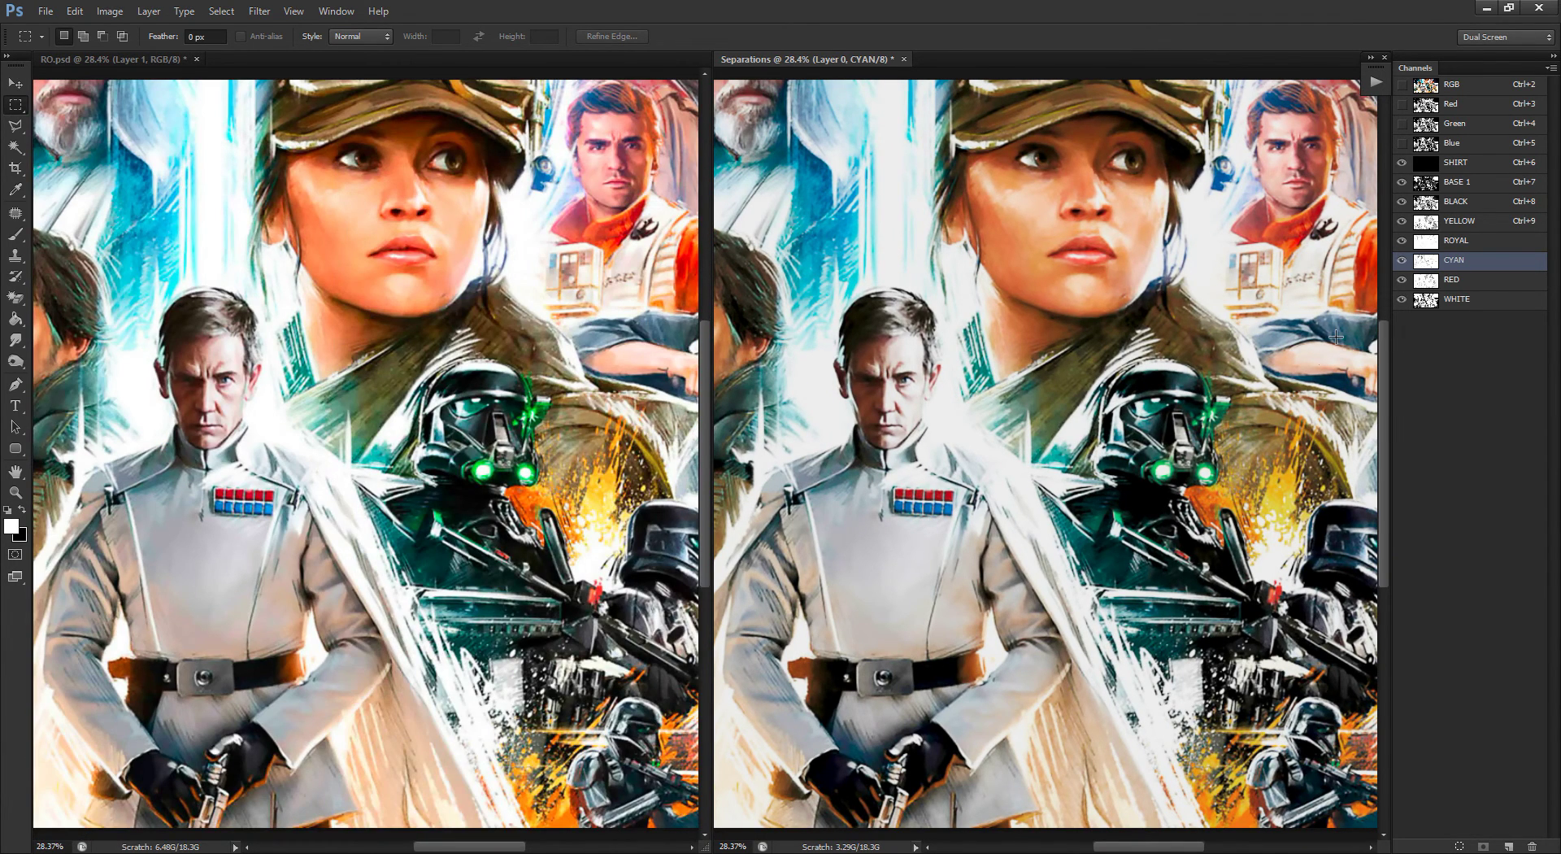